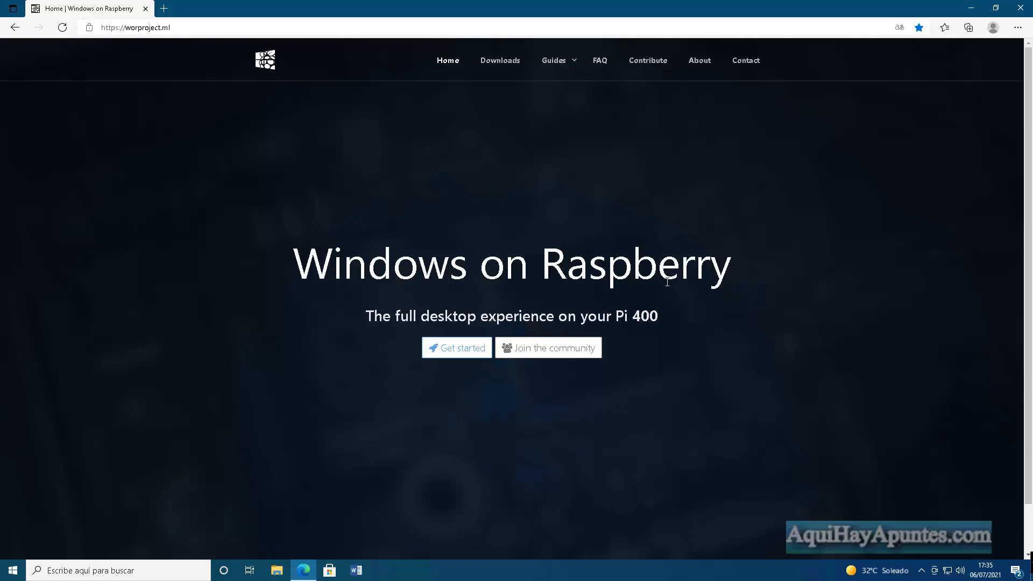
key("ctrl+shift+Left")
key("BackSpace")
type("3")
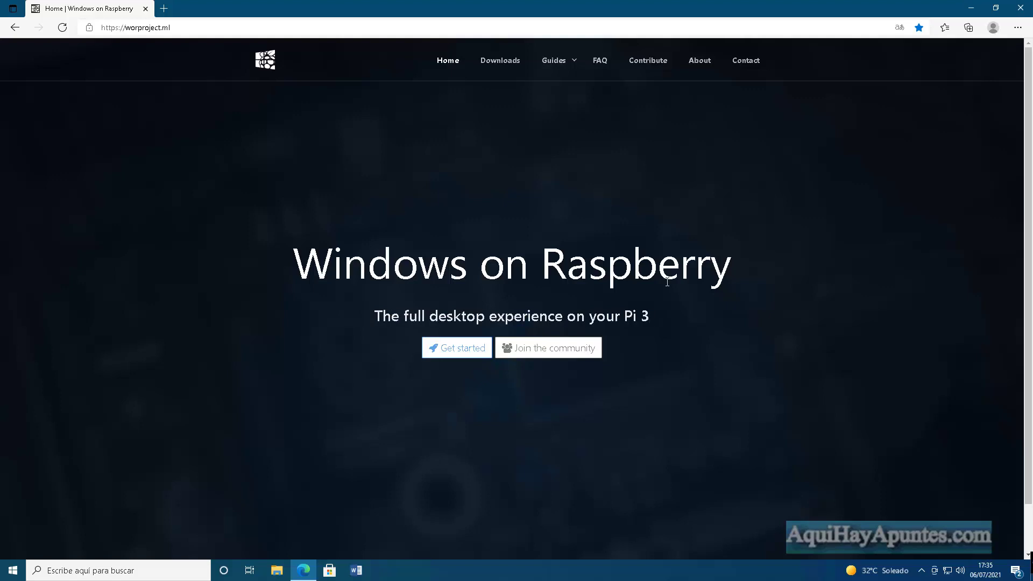
key("ctrl+shift+Left")
key("BackSpace")
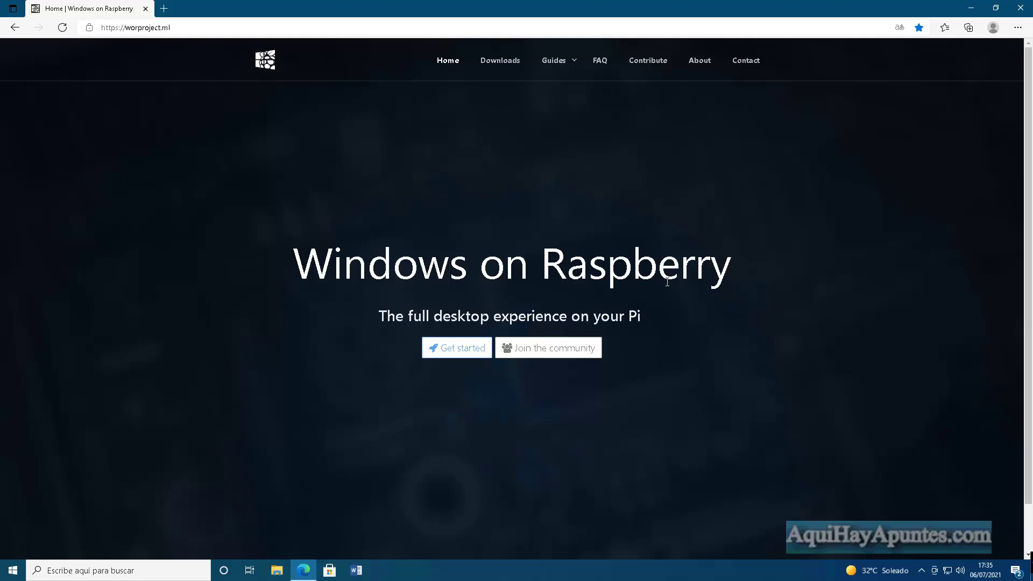
type("2")
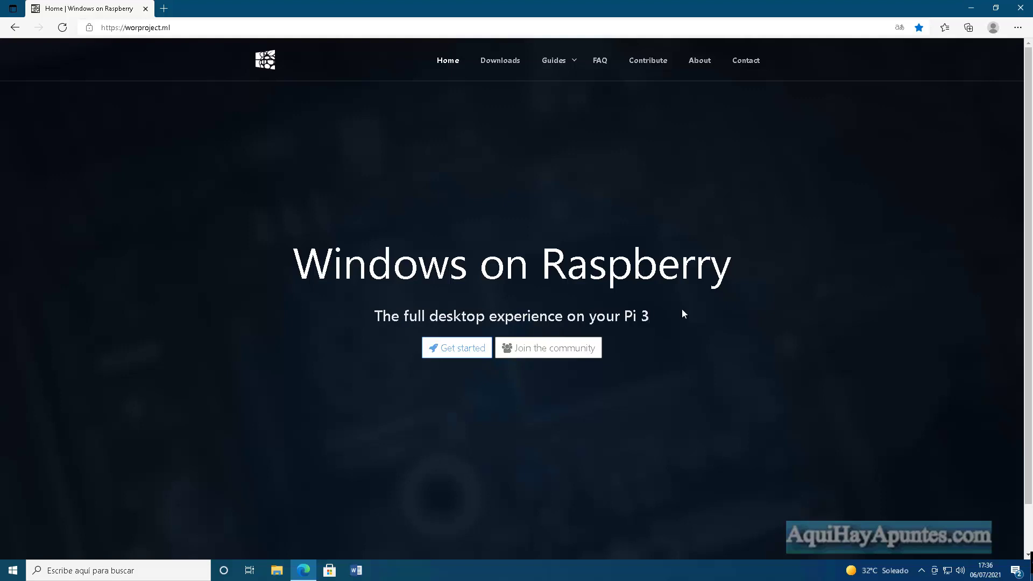
Step: Open the getting-started guide for a Windows machine and review its prerequisites, Windows image and installation instructions
left_click(451, 354)
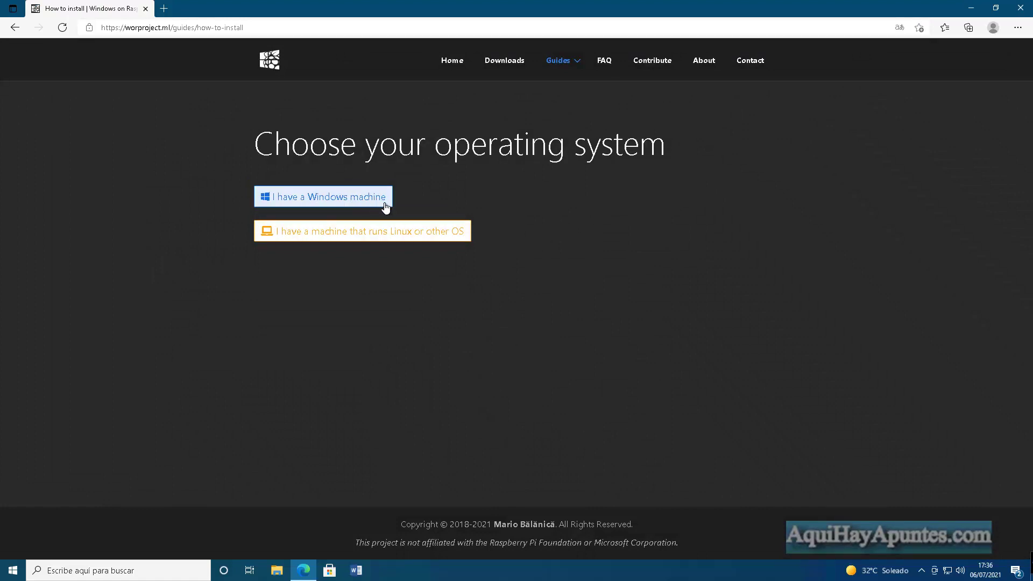
left_click(355, 201)
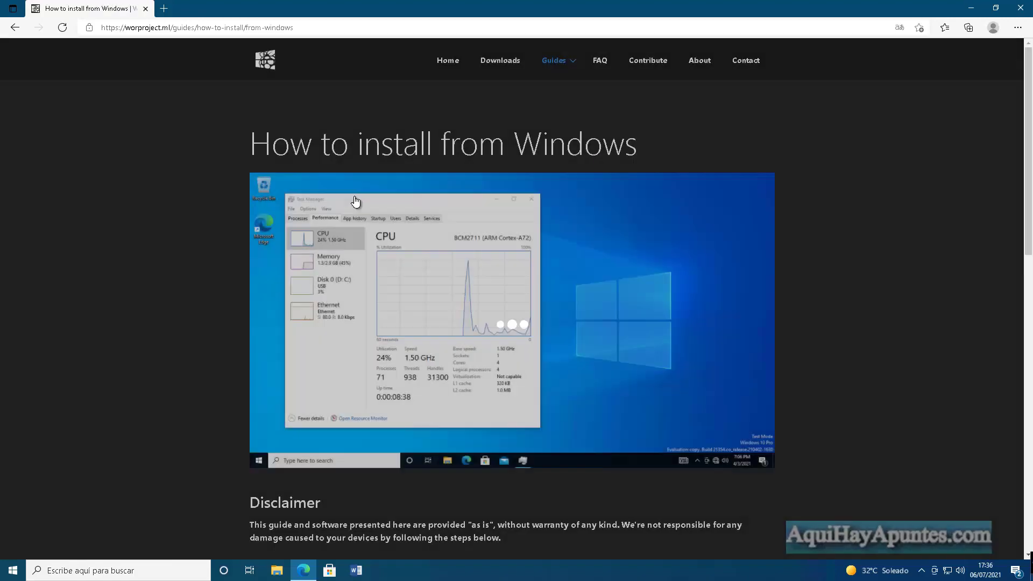
scroll(433, 272, "down", 12)
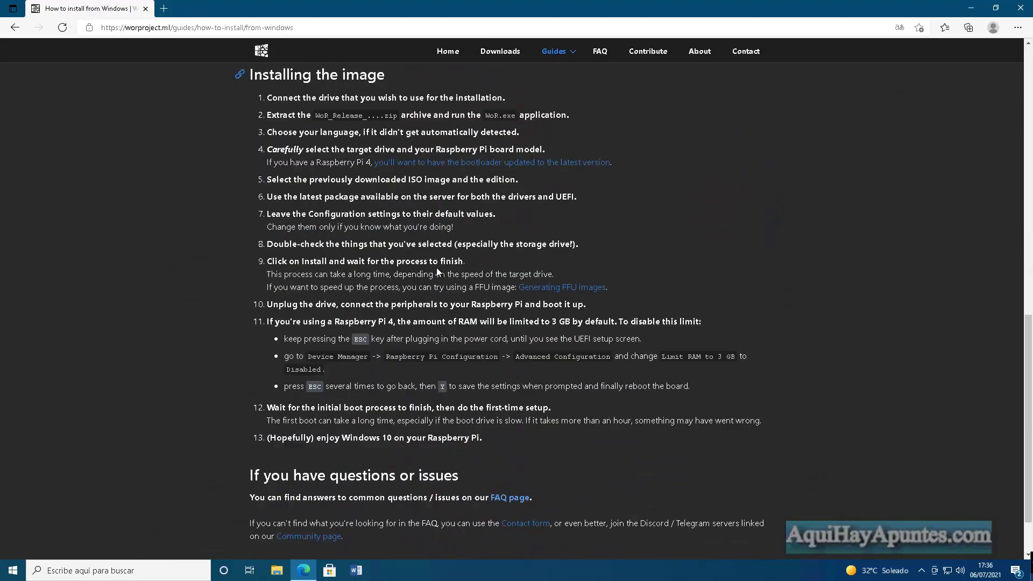
scroll(451, 266, "up", 5)
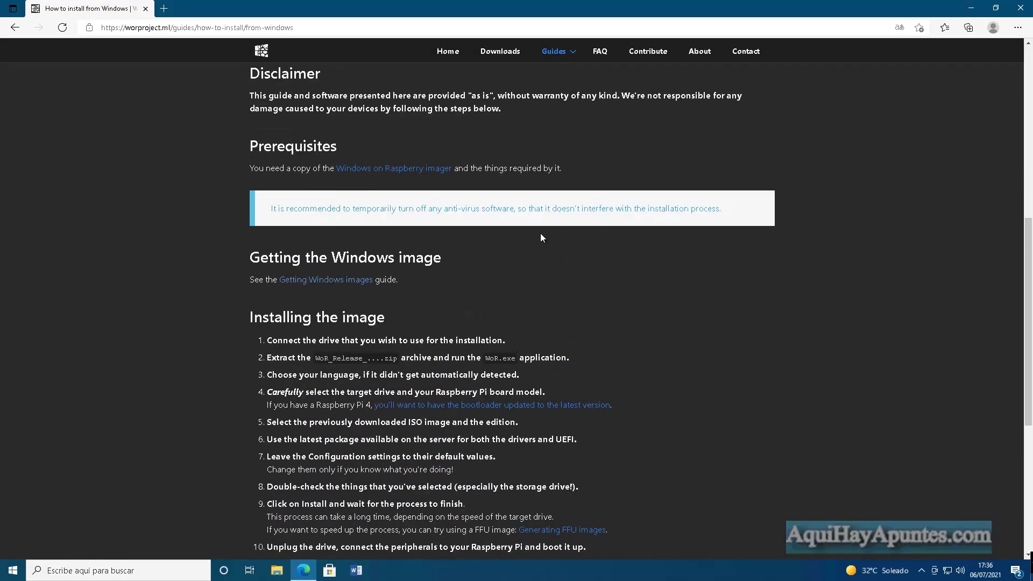
scroll(541, 237, "up", 2)
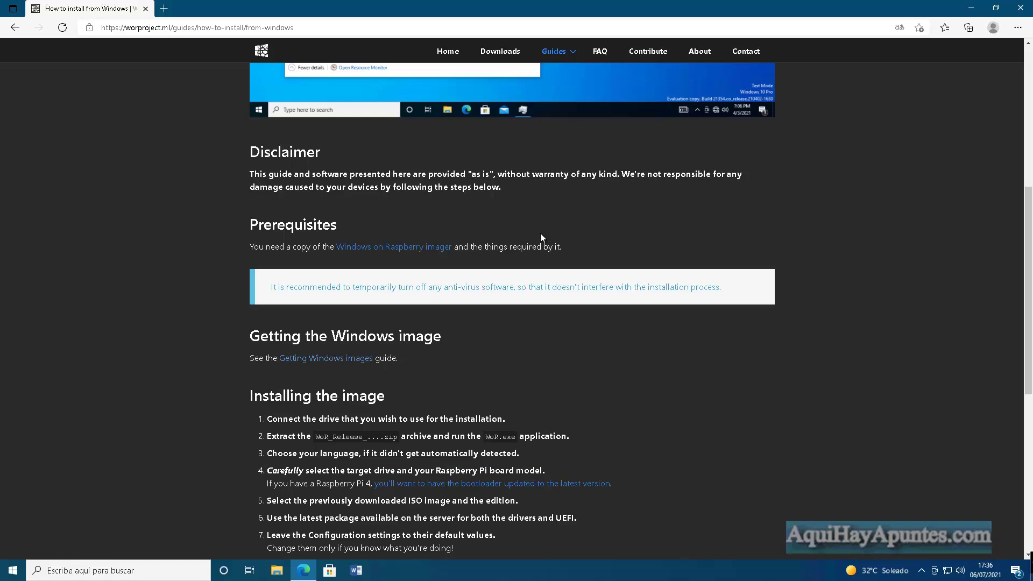
scroll(460, 275, "down", 4)
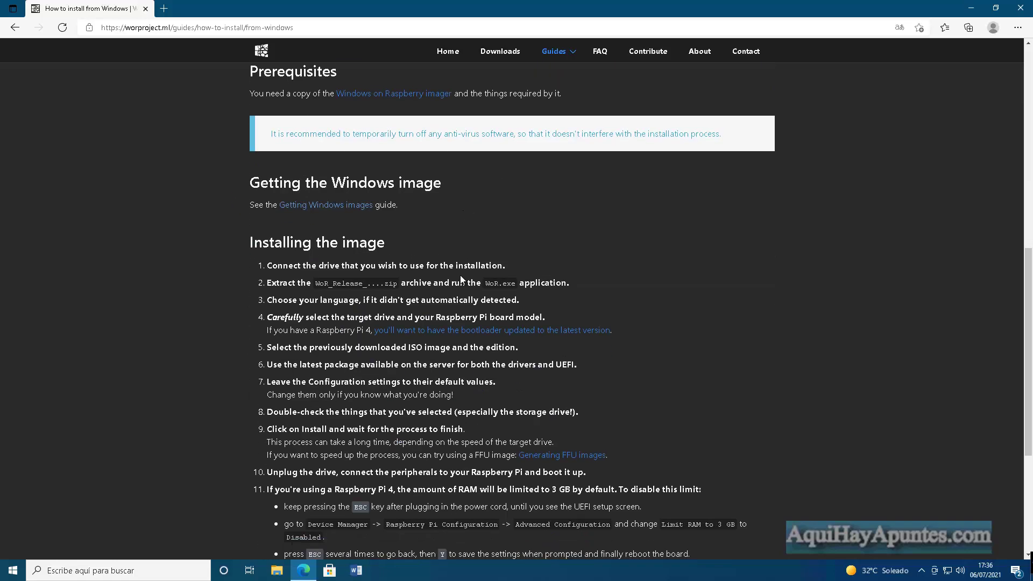
scroll(467, 317, "up", 7)
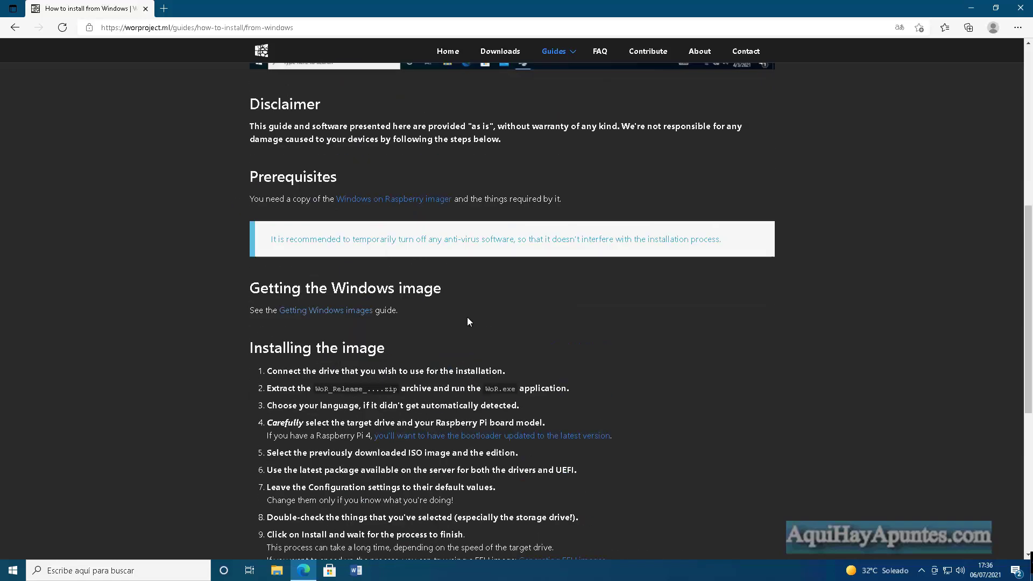
scroll(483, 325, "up", 3)
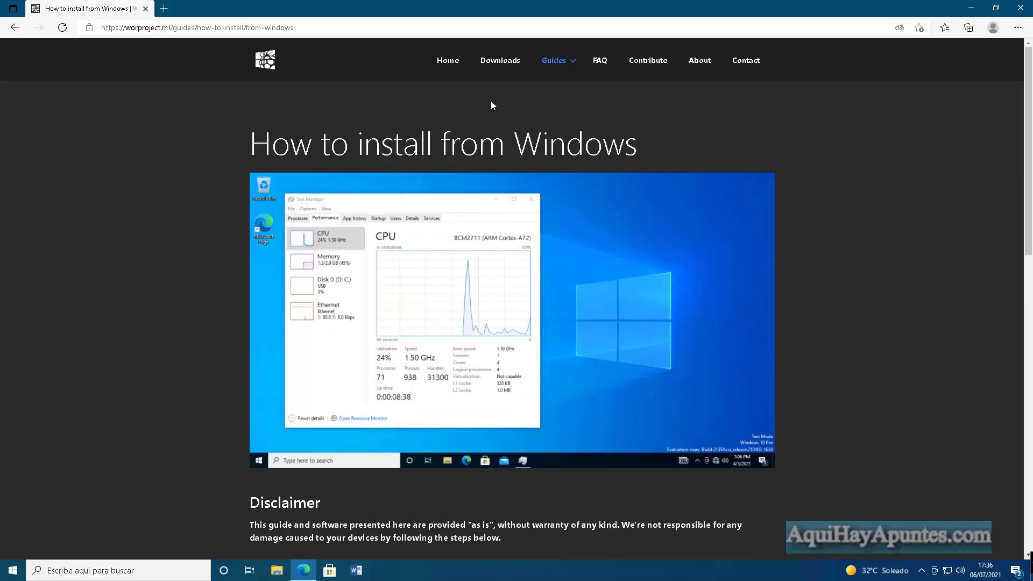
Step: Download version 2.2.1 of the Windows on Raspberry imager from the site's Downloads page
left_click(505, 65)
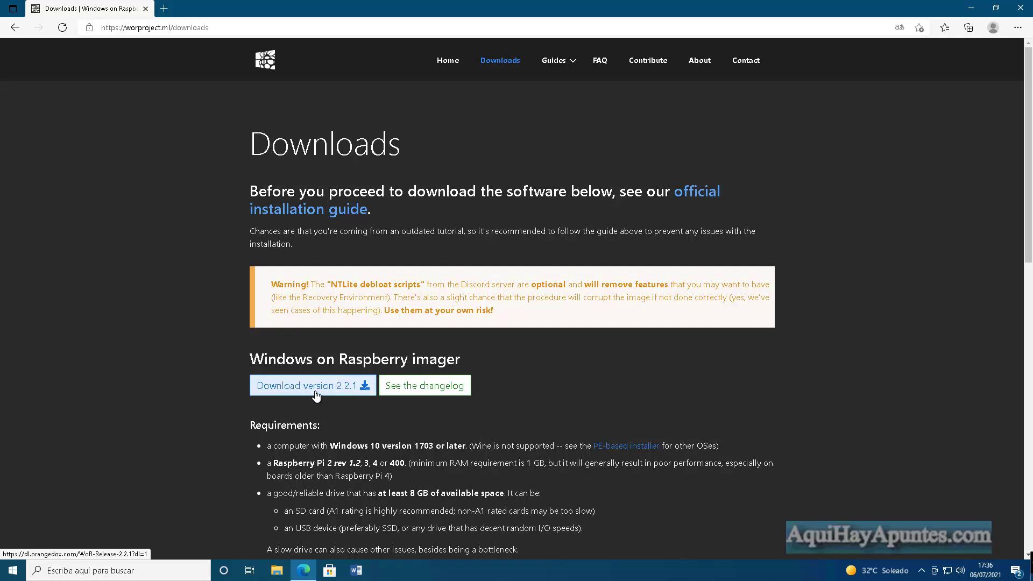
left_click(340, 391)
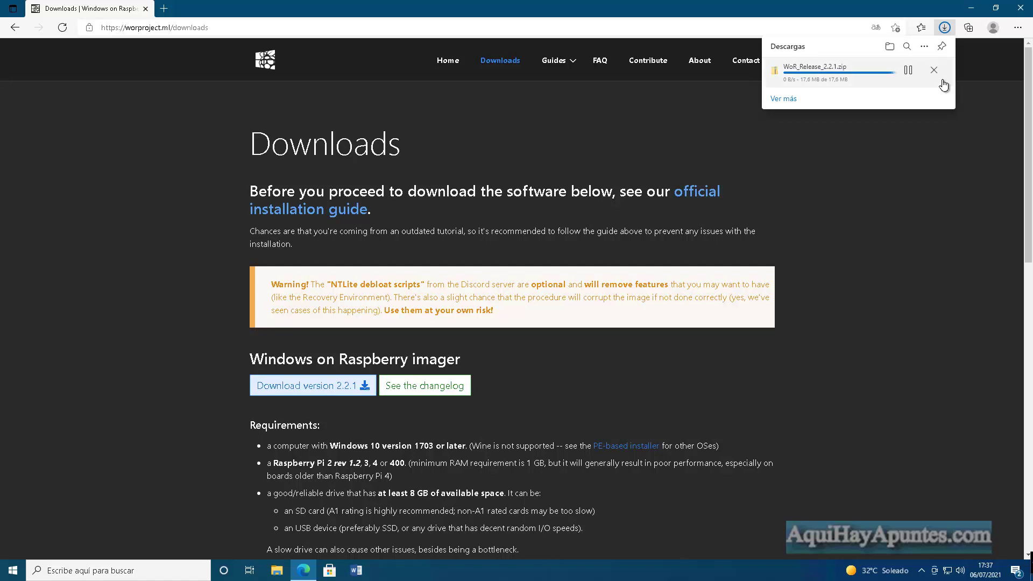
left_click(729, 32)
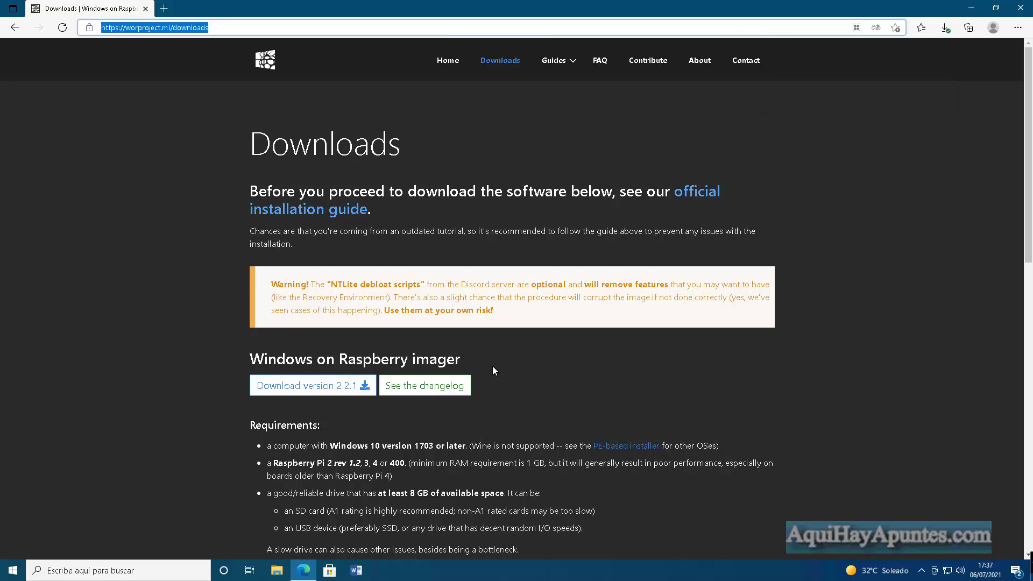
Step: Review the remaining Downloads page sections and open the Getting Windows Images guide
scroll(357, 302, "down", 3)
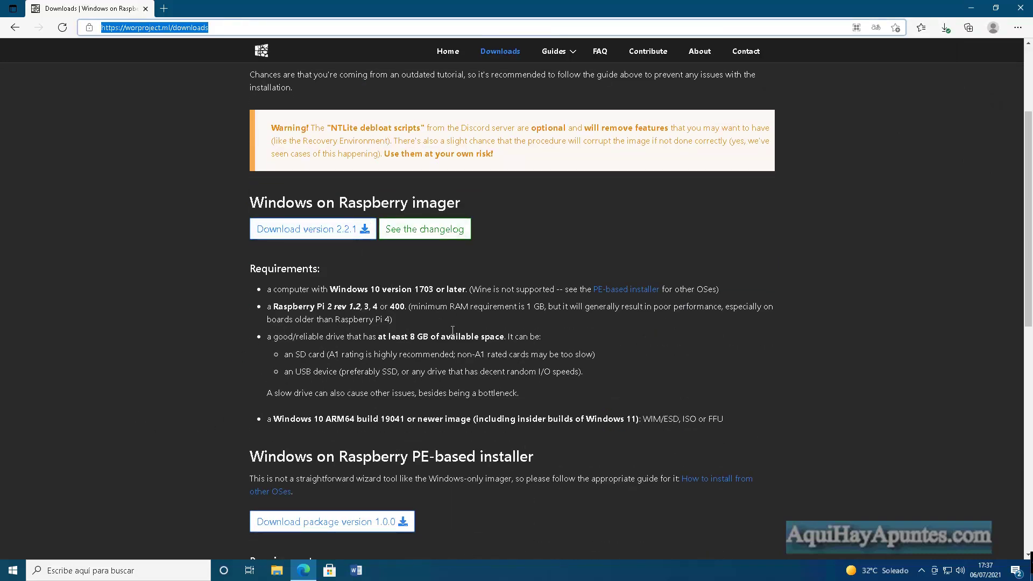
scroll(453, 330, "down", 3)
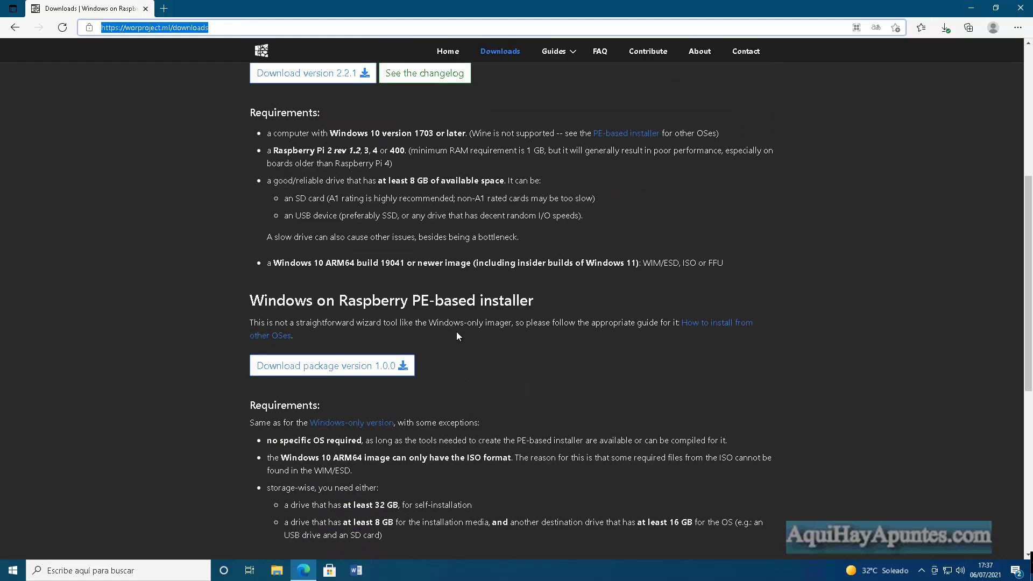
scroll(456, 335, "down", 4)
scroll(469, 339, "down", 1)
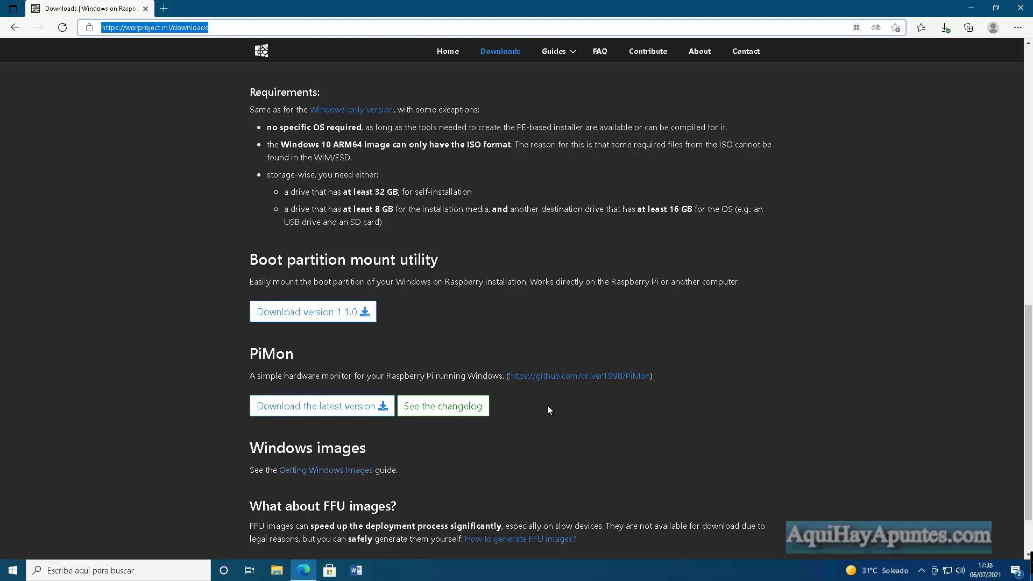
scroll(407, 301, "down", 2)
scroll(408, 300, "up", 2)
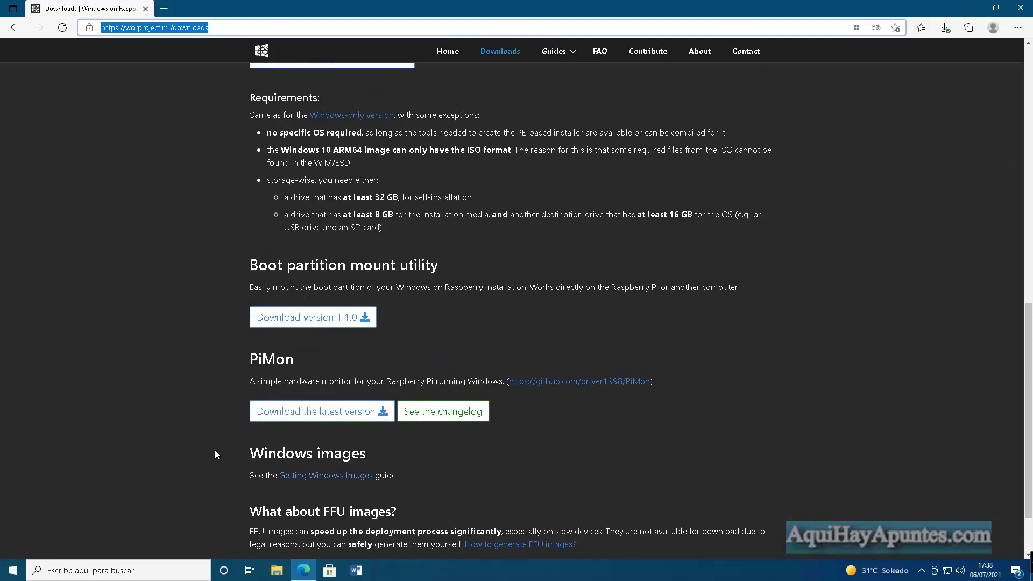
left_click(336, 476)
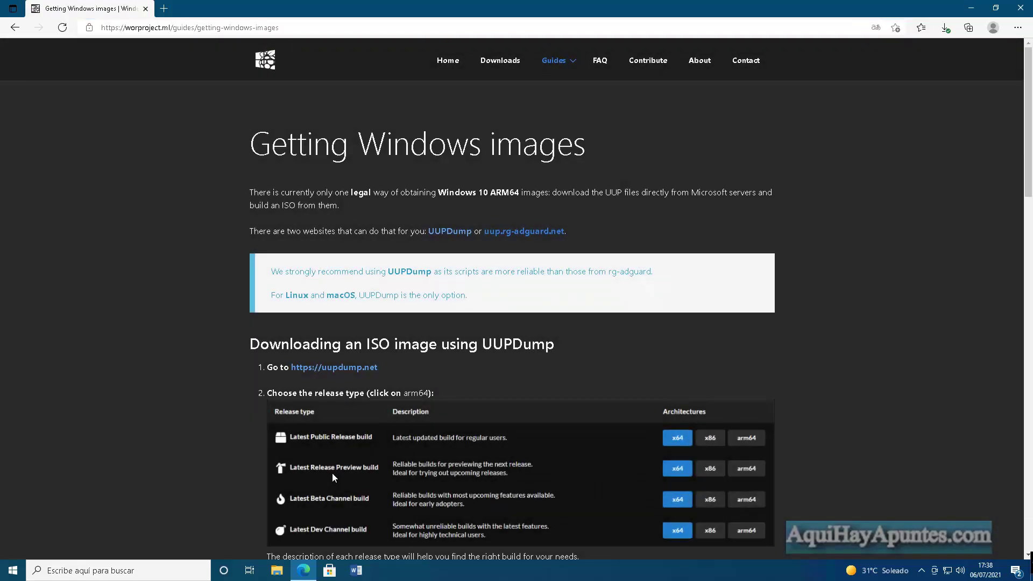
Step: Check the guide's release type instructions and go to the recommended UUPDump website
scroll(457, 321, "down", 3)
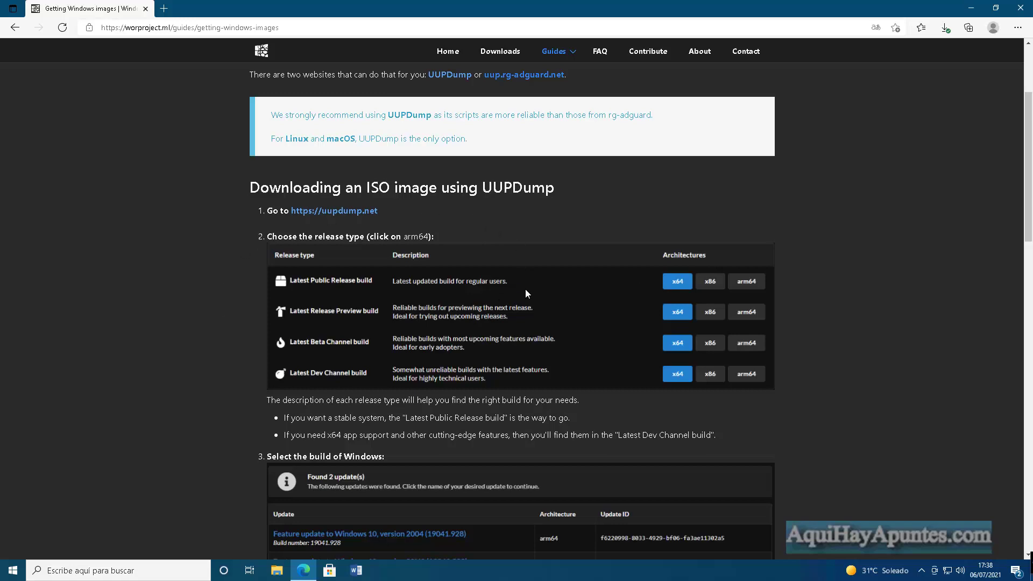
scroll(527, 285, "up", 3)
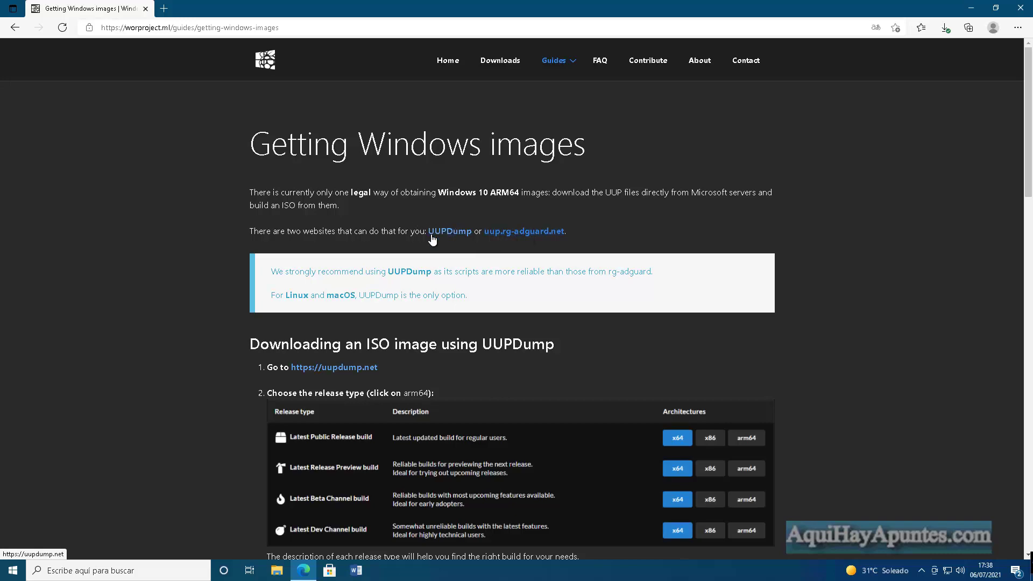
left_click(451, 232)
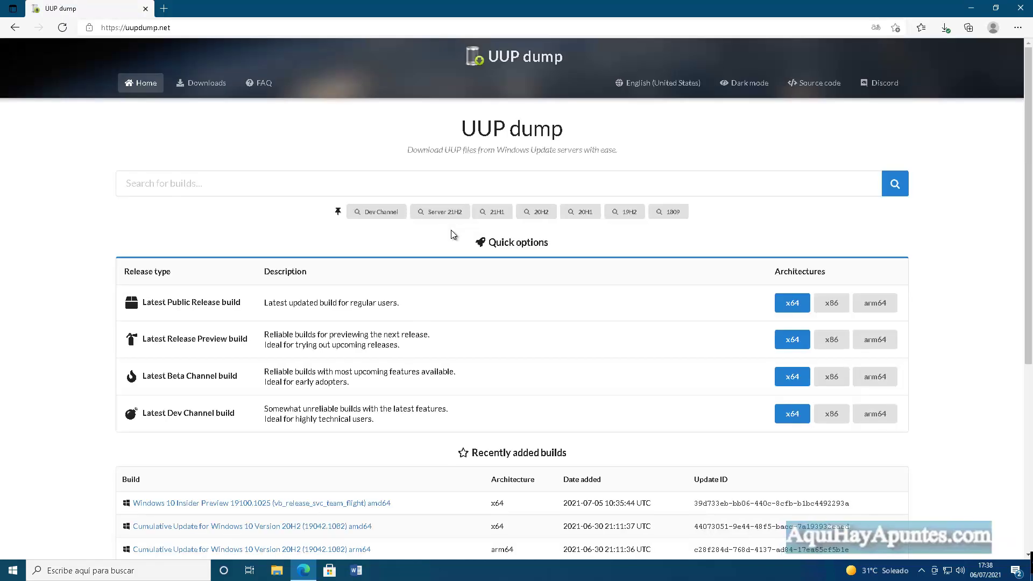
Step: Choose the arm64 Latest Dev Channel build and open Cumulative Update for Windows 11 (10.0.22000.51)
scroll(489, 258, "down", 3)
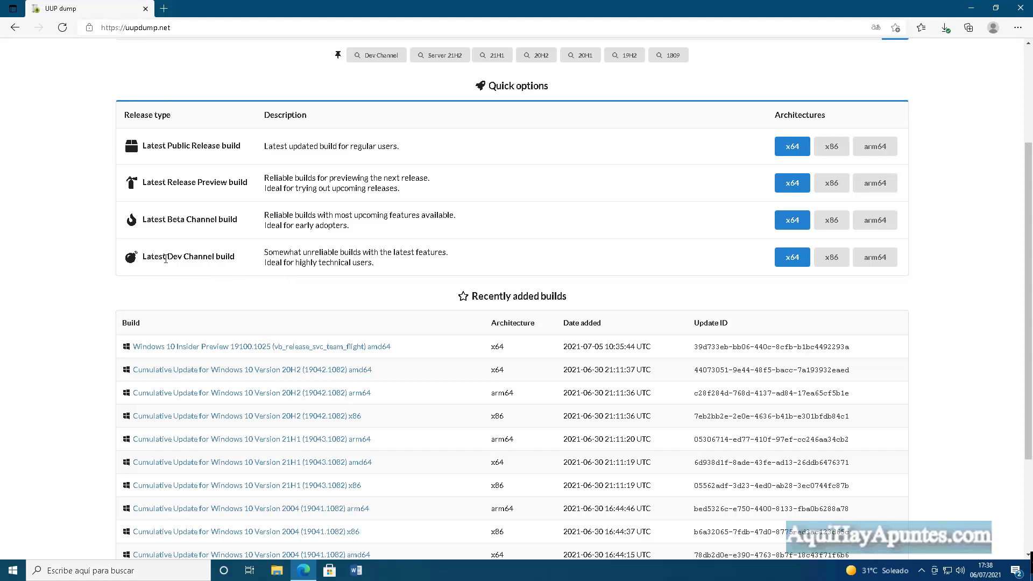
left_click(878, 264)
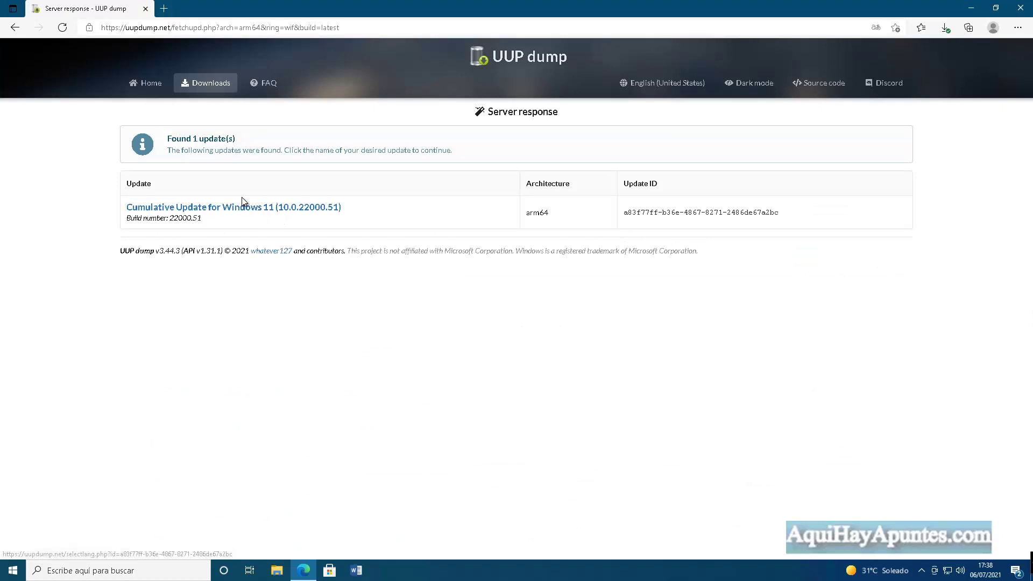
left_click(275, 210)
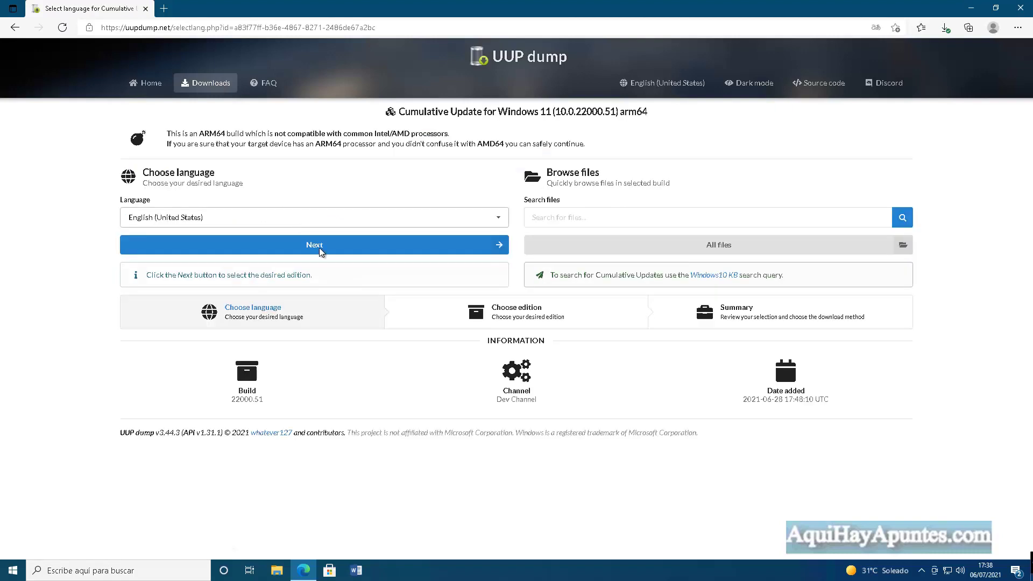
Step: Set the build's language to Spanish (Spain) and continue to the edition selection
left_click(229, 218)
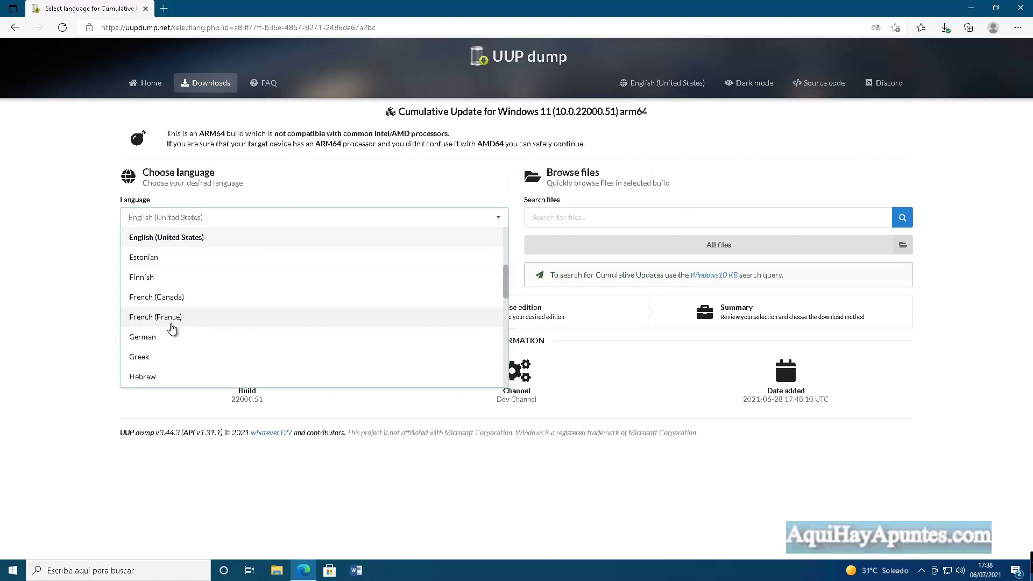
scroll(175, 329, "down", 3)
scroll(176, 333, "down", 3)
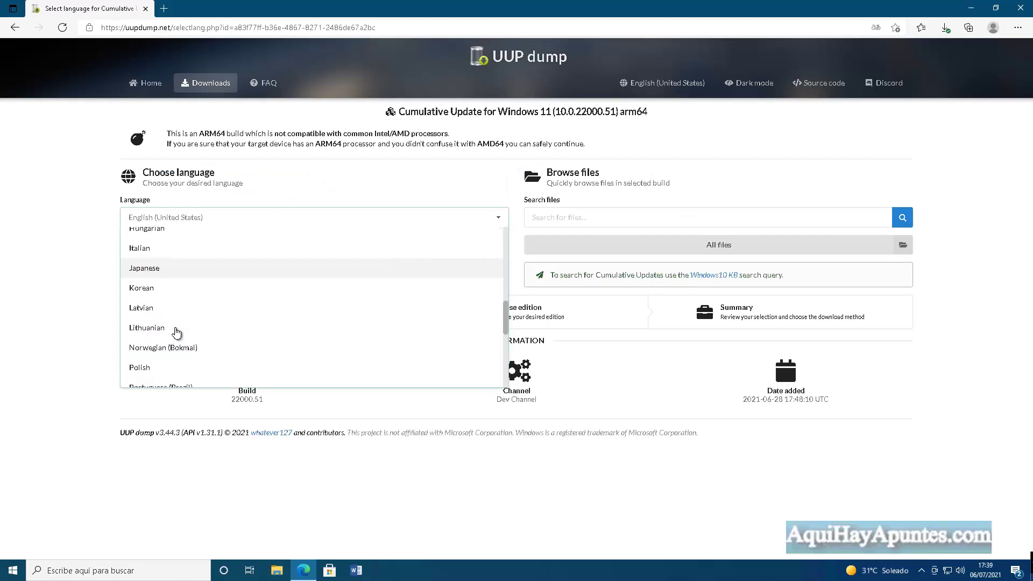
scroll(191, 327, "down", 3)
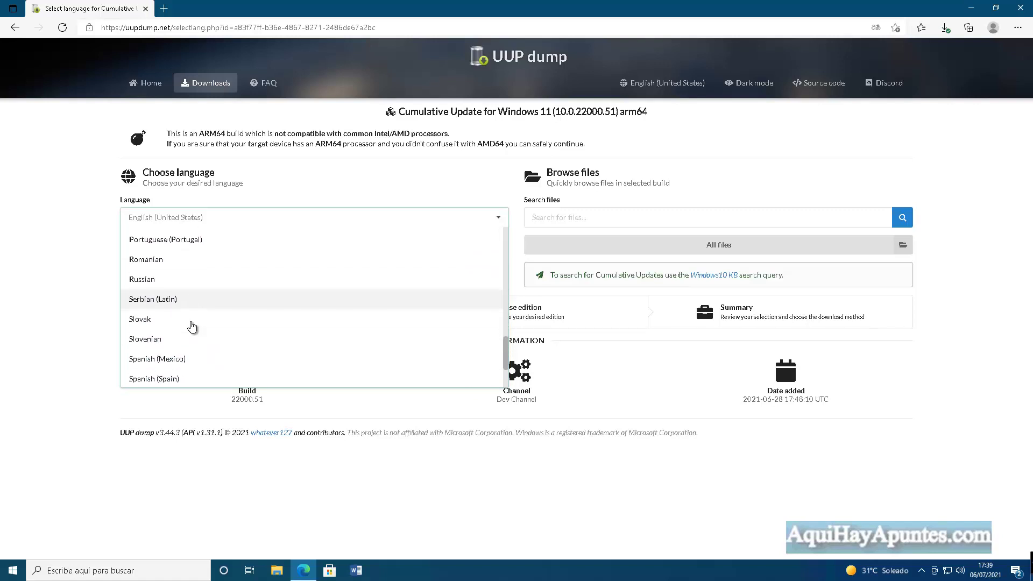
left_click(166, 353)
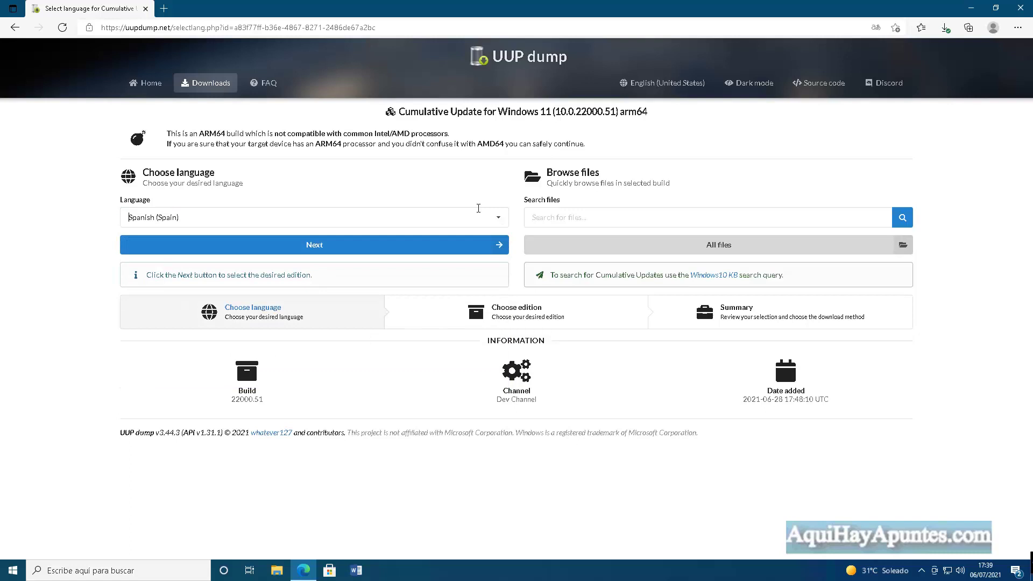
left_click(334, 246)
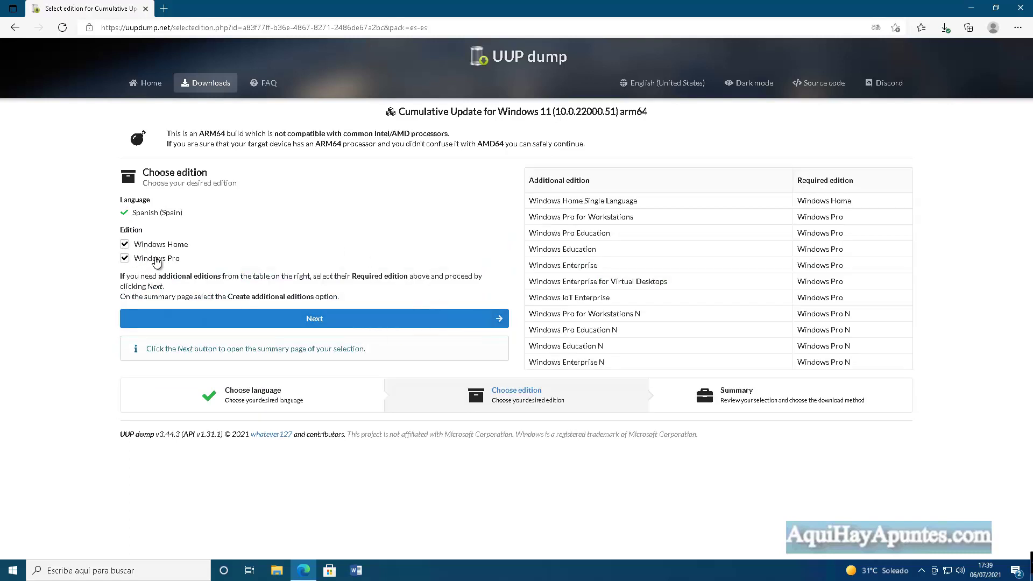
Step: Exclude Windows Home, keeping only the Windows Pro edition, and continue to the download summary
left_click(126, 245)
left_click(344, 320)
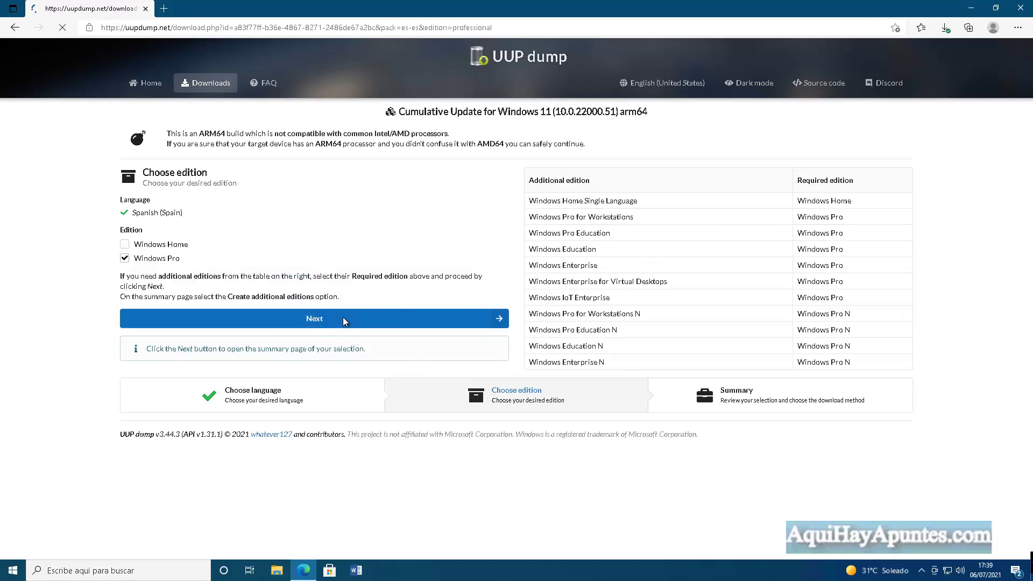
scroll(321, 298, "down", 1)
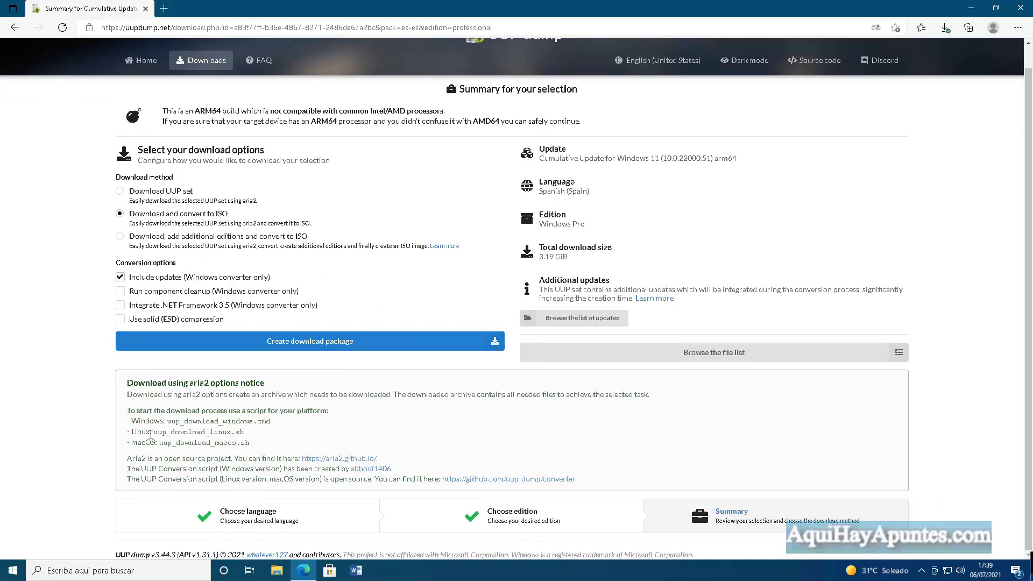
Step: Highlight the script names uup_download_windows.cmd and uup_download_linux.sh in the aria2 notice, and minimize the browser to show the desktop
left_click_drag(131, 421, 266, 425)
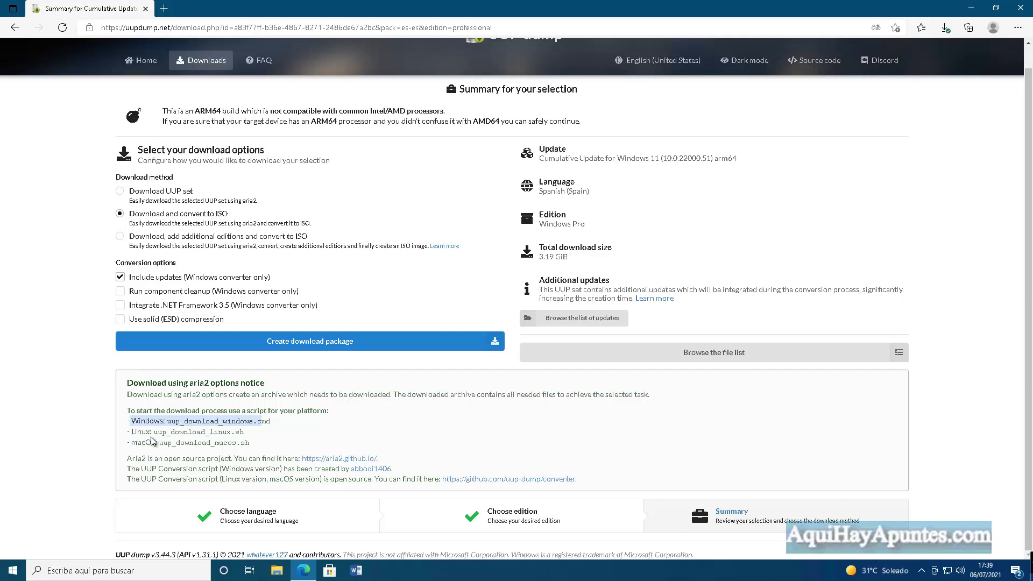
left_click_drag(154, 432, 248, 437)
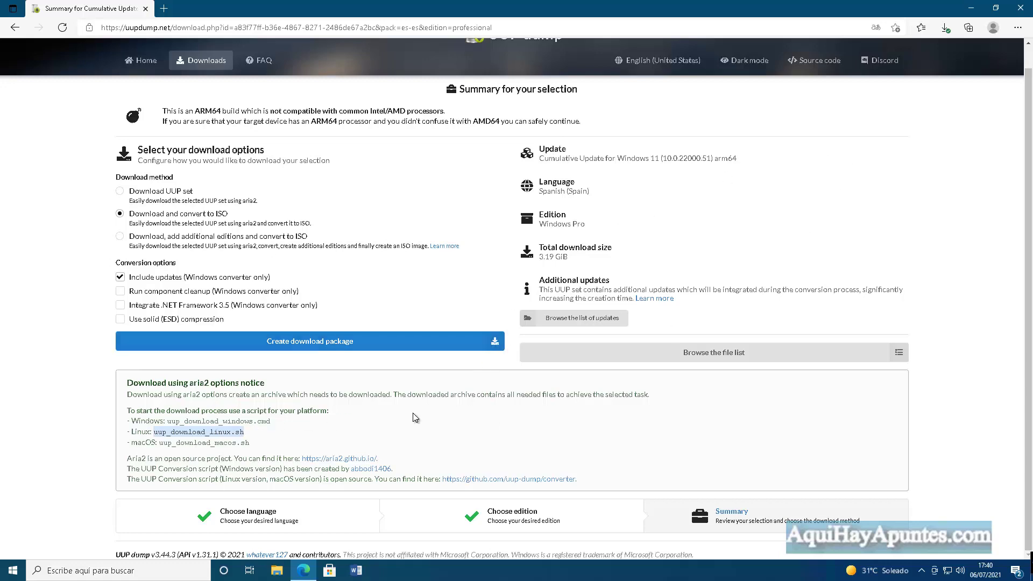
left_click(970, 11)
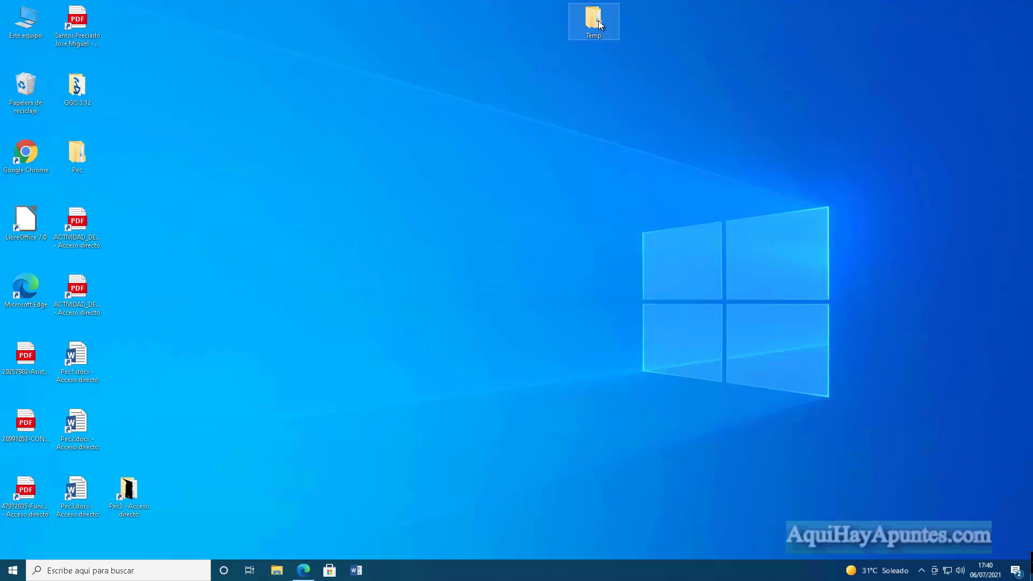
Step: Open the 22000.51_arm64_es-es_professional conversion folder inside Temp on the desktop and highlight the Windows ISO file
double_click(596, 21)
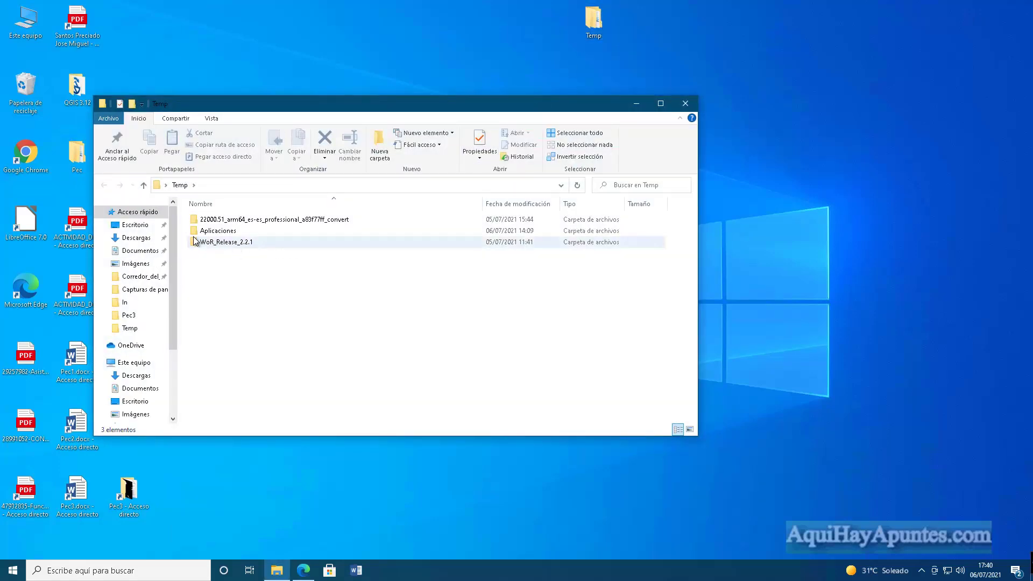
double_click(244, 220)
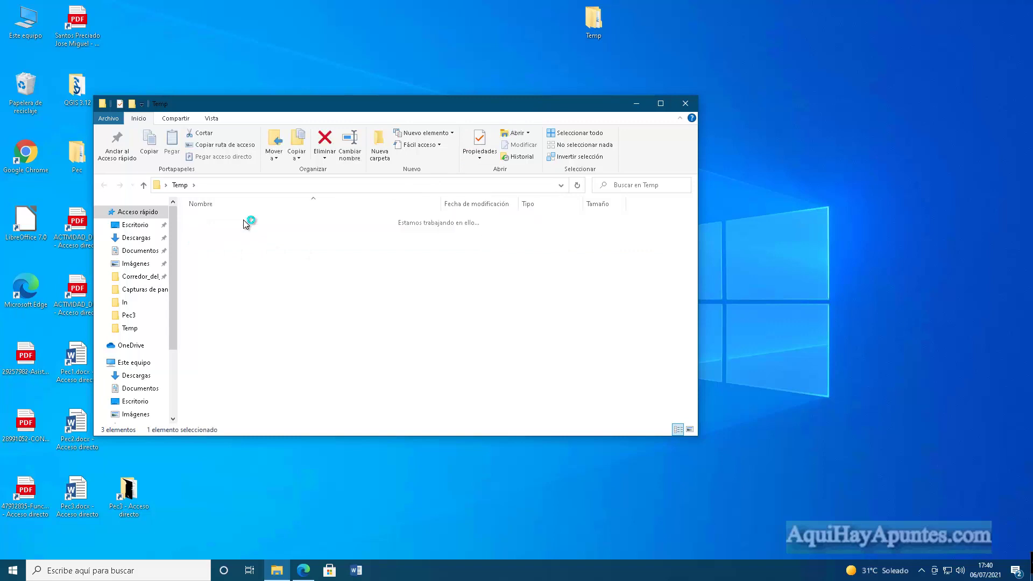
left_click_drag(442, 198, 519, 199)
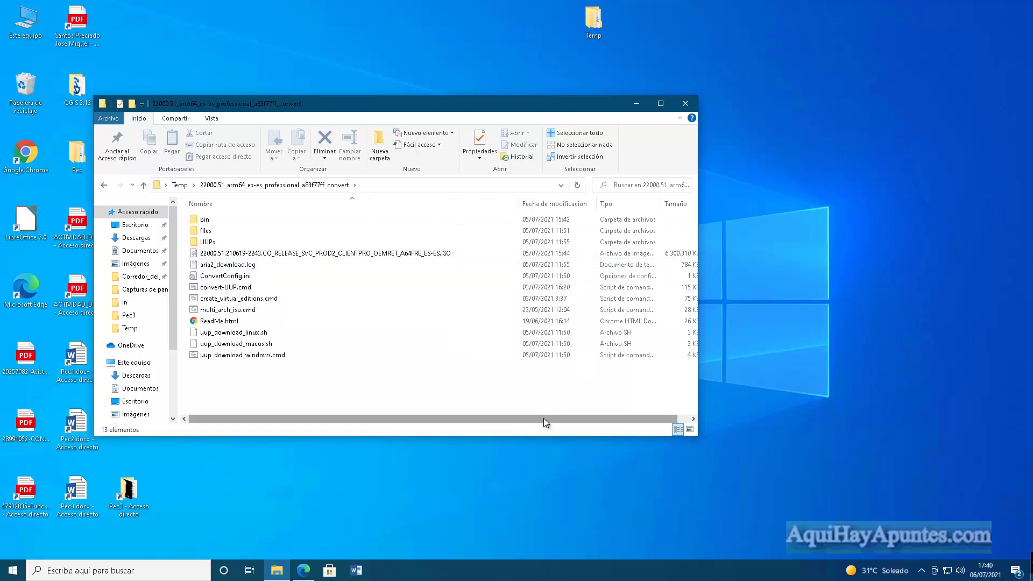
left_click_drag(543, 418, 586, 417)
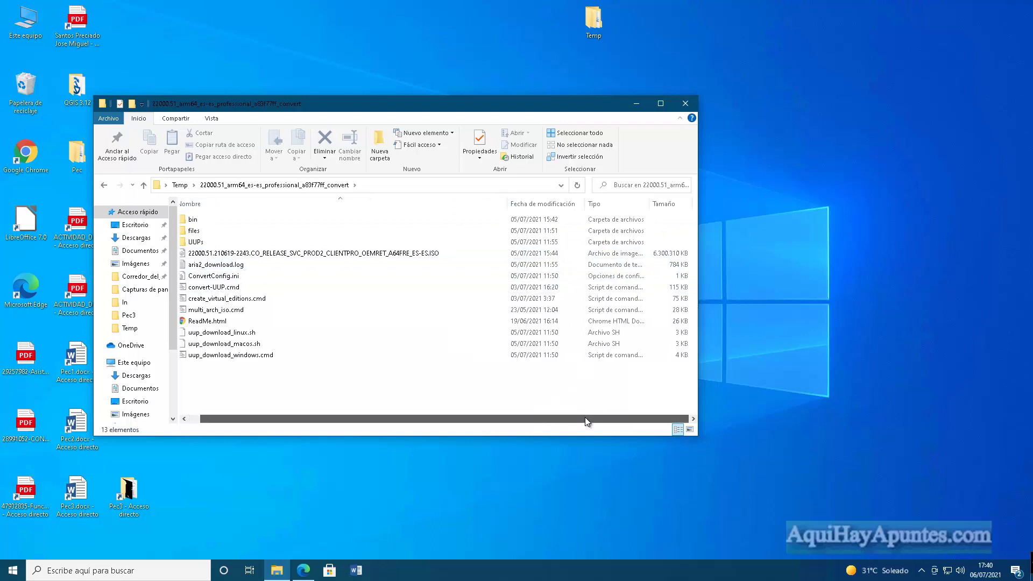
left_click(454, 251)
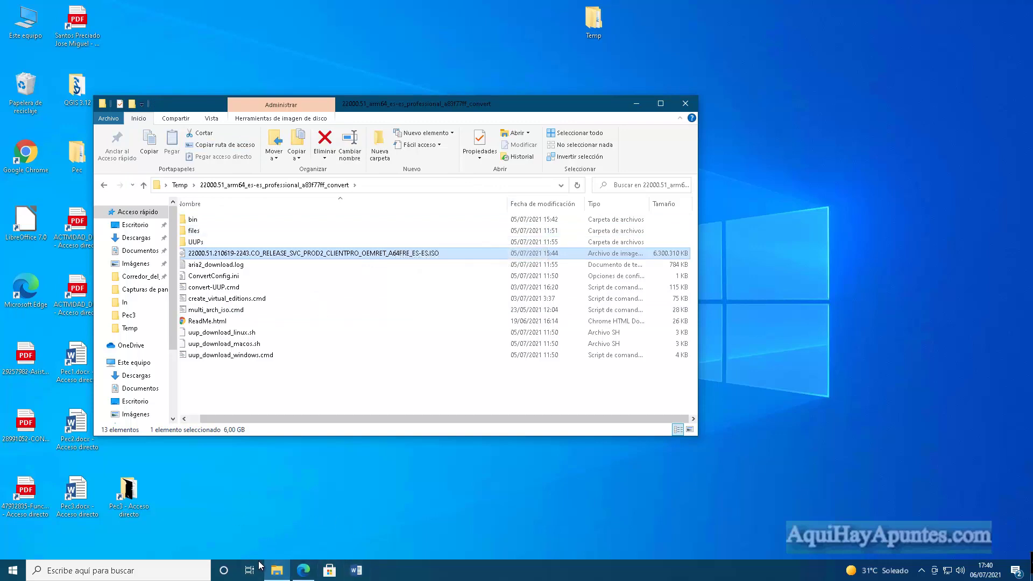
Step: Check the BOOT (D:) drive under Este equipo in File Explorer, and minimize the window
left_click(278, 571)
left_click(279, 572)
left_click(125, 364)
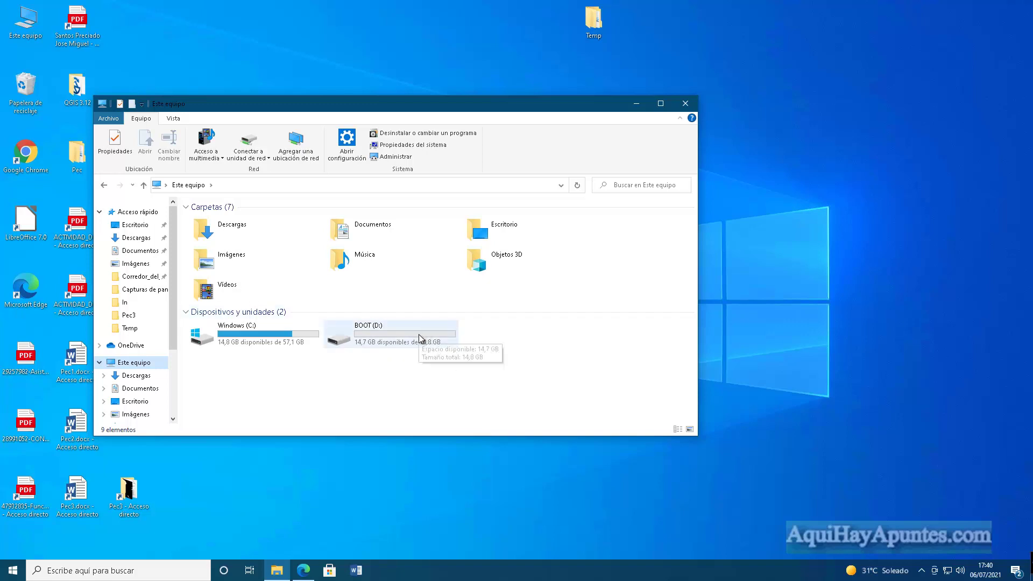
left_click(636, 104)
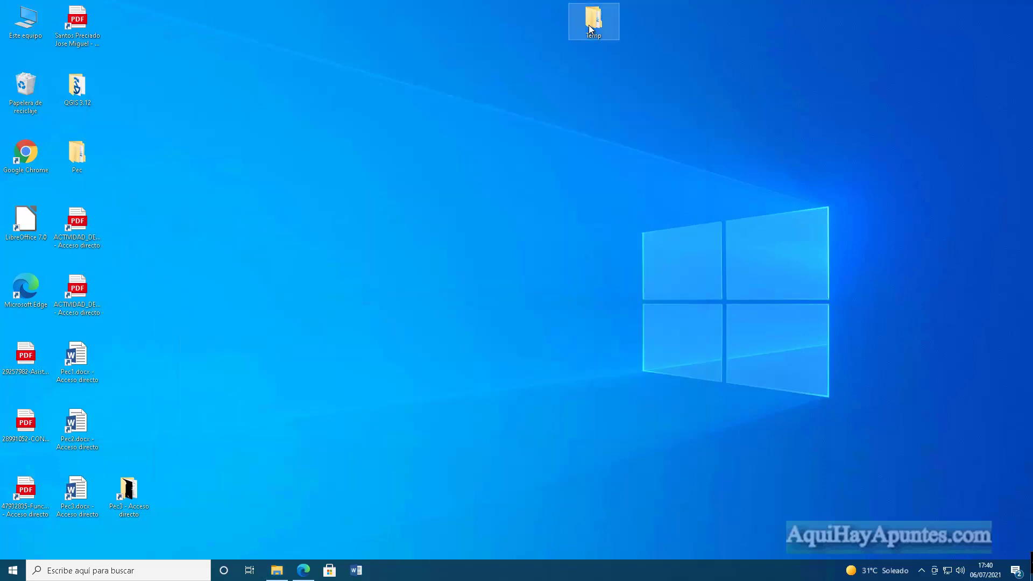
Step: Launch WoR.exe from the WoR_Release_2.2.1 folder in Temp, allow it to make changes, and close the folder window
double_click(592, 21)
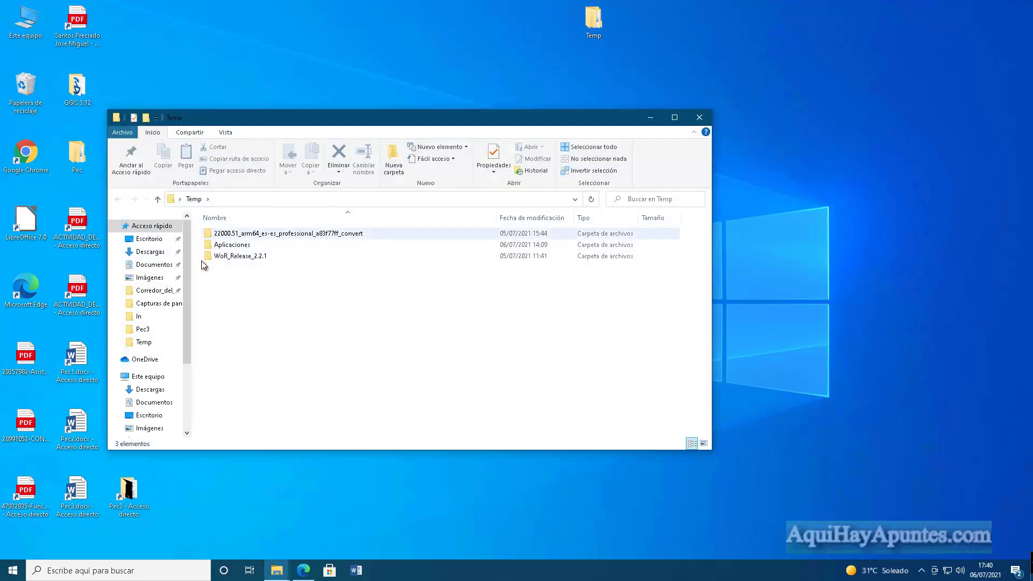
left_click(264, 260)
double_click(264, 257)
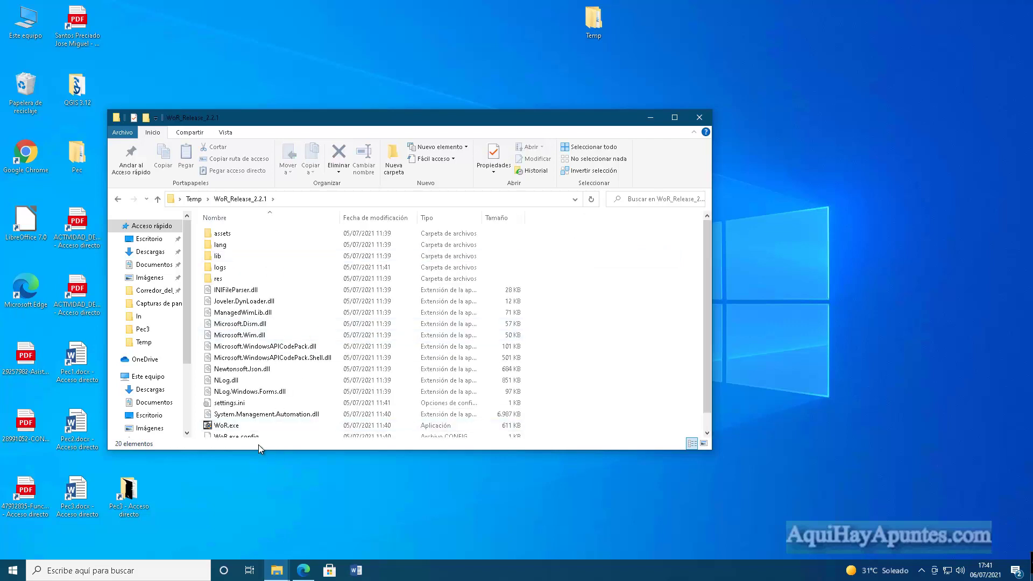
double_click(233, 428)
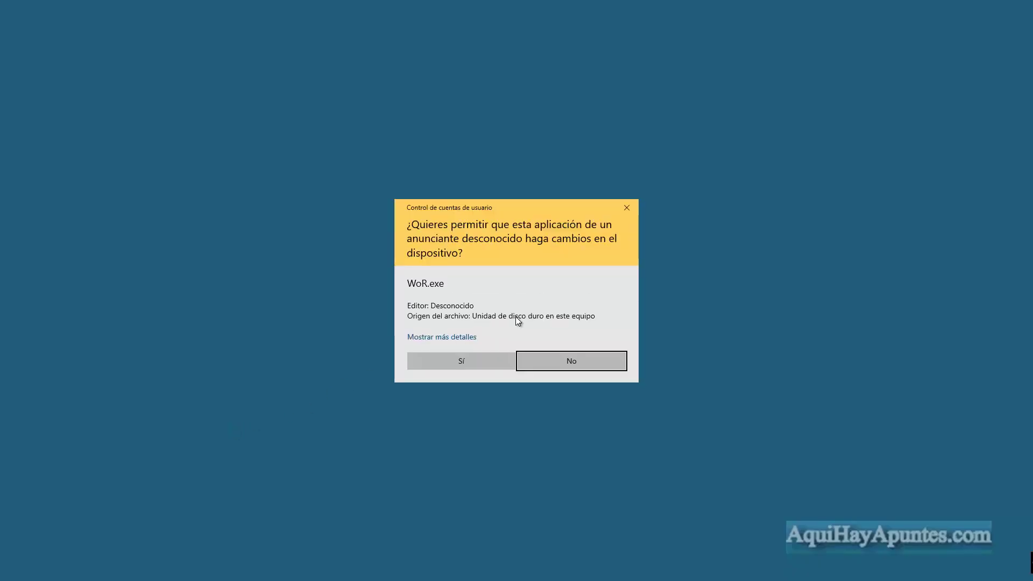
left_click(461, 353)
left_click_drag(667, 117, 723, 137)
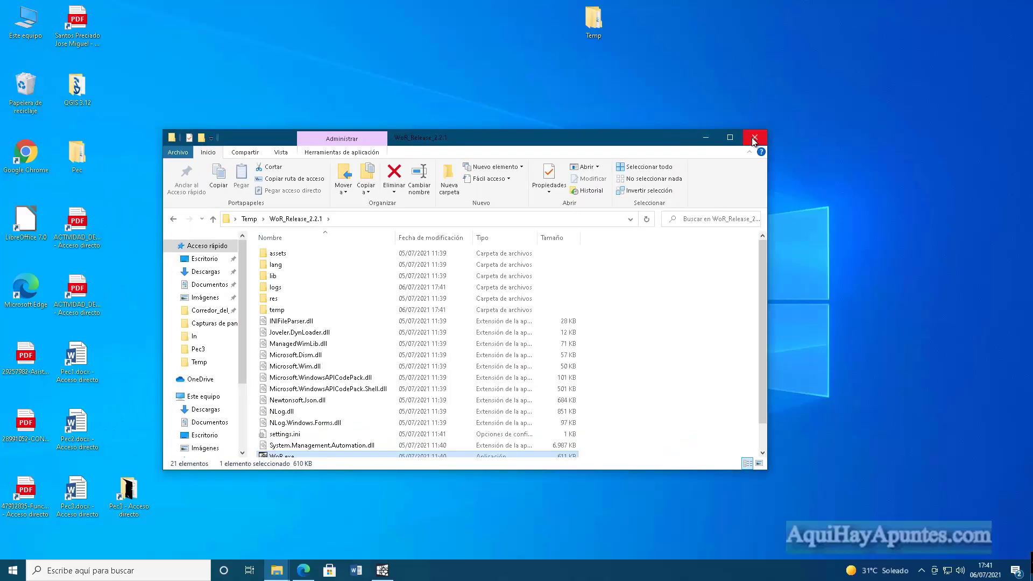
left_click(752, 139)
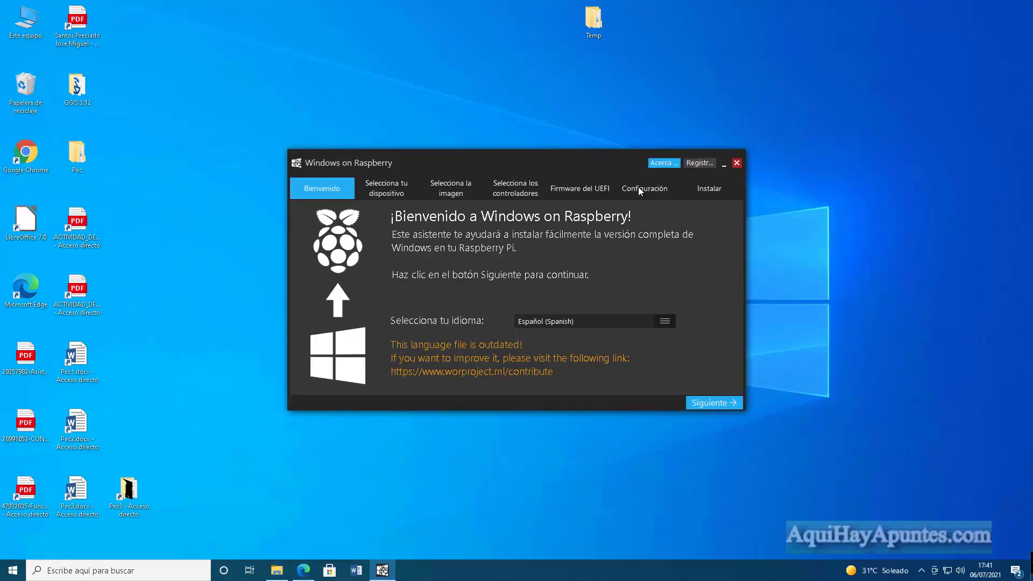
Step: Select the 14 GB Generic STORAGE DEVICE USB drive and Raspberry Pi 4 / 400 [ARM64] as the target, and continue to image selection
left_click_drag(610, 166, 613, 144)
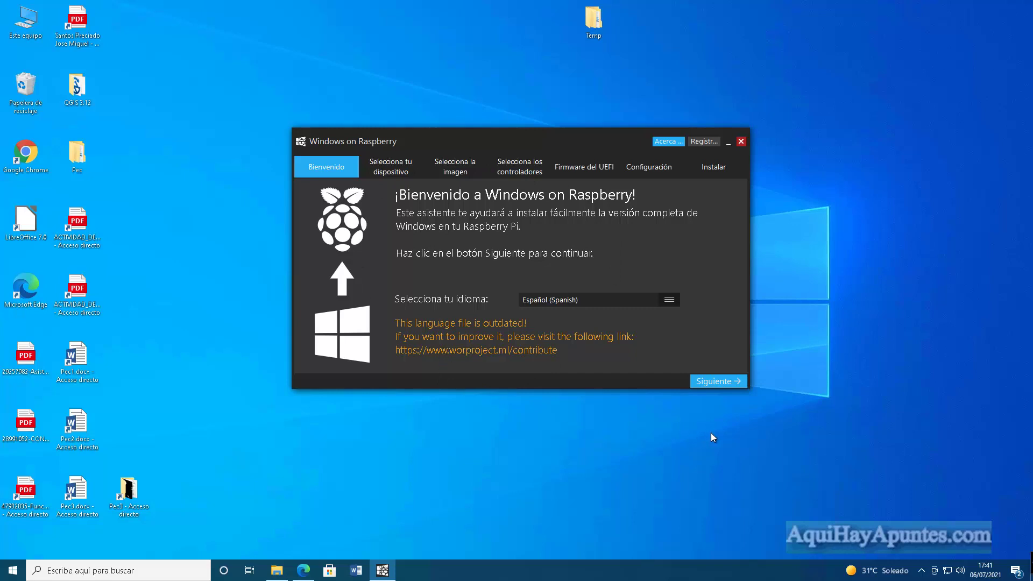
left_click(712, 385)
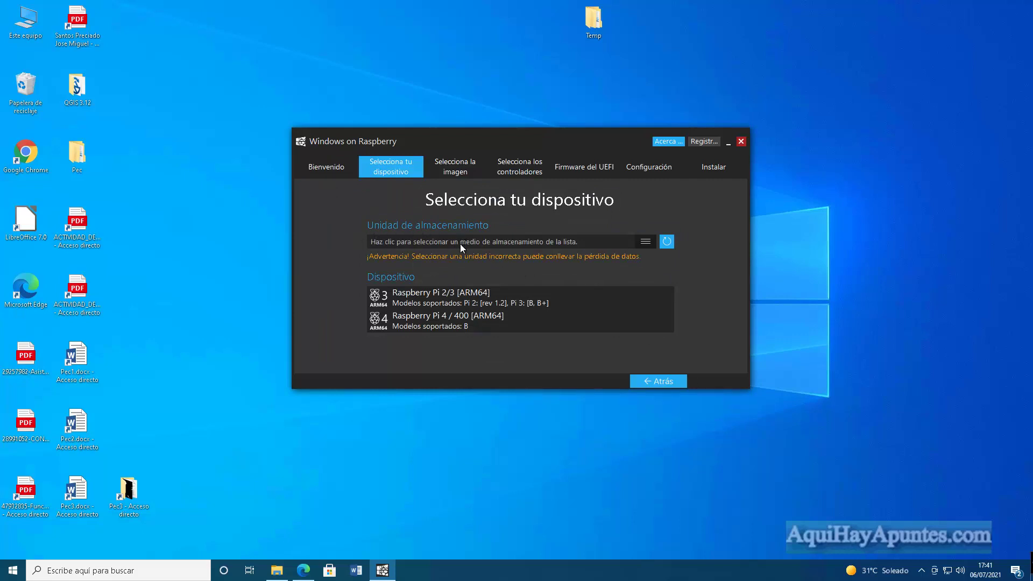
left_click(647, 244)
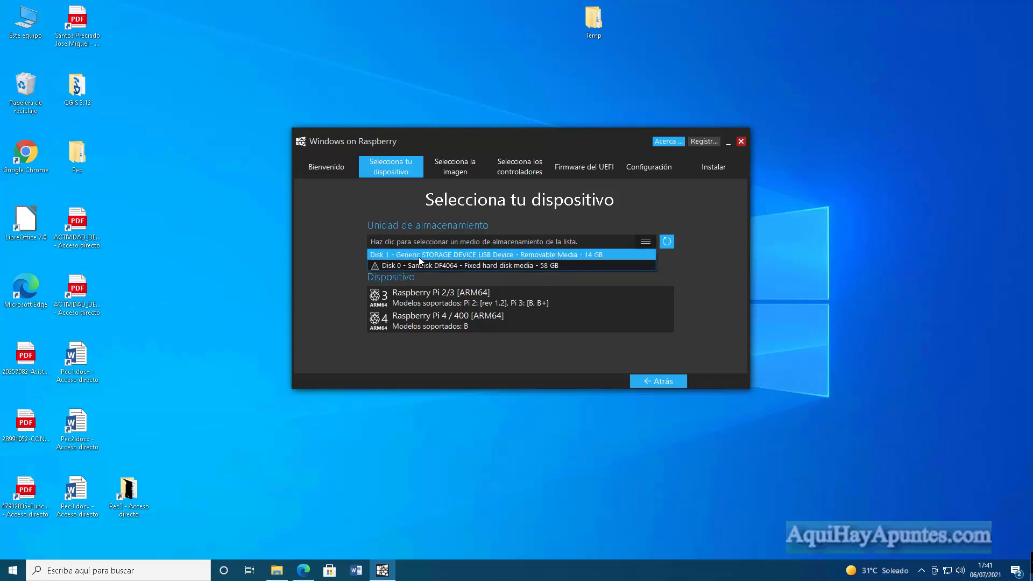
left_click(586, 253)
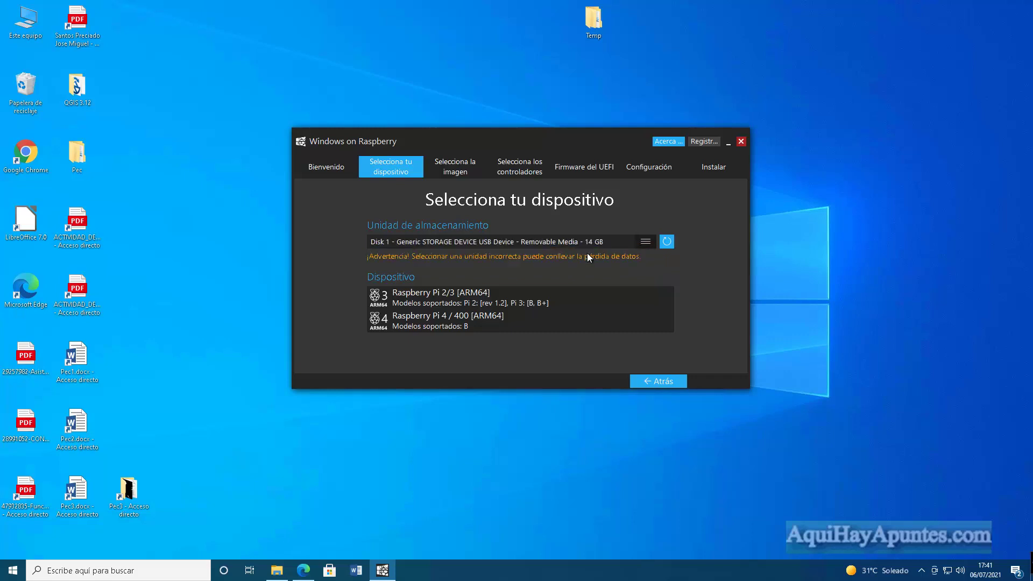
left_click(469, 322)
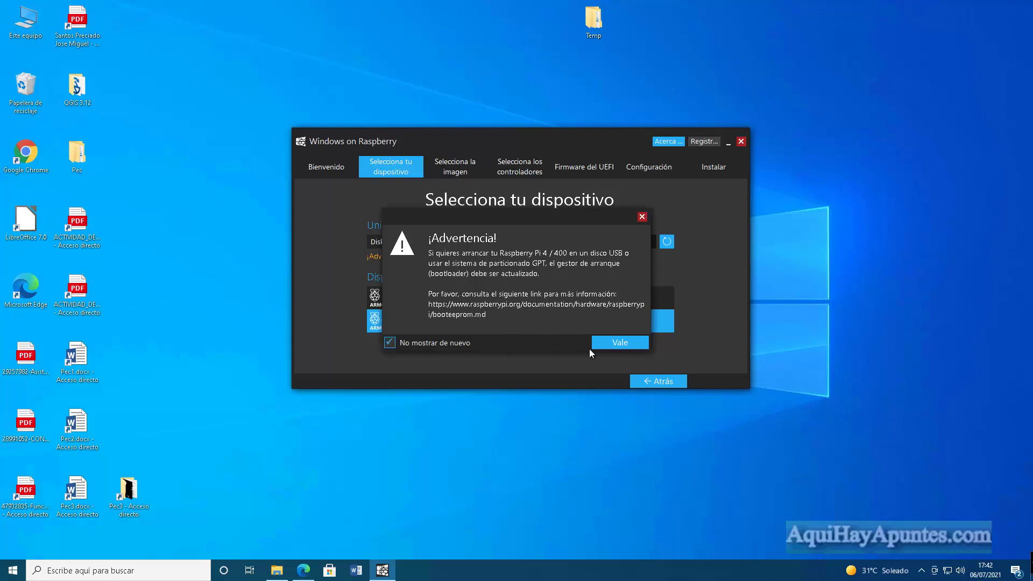
left_click(615, 343)
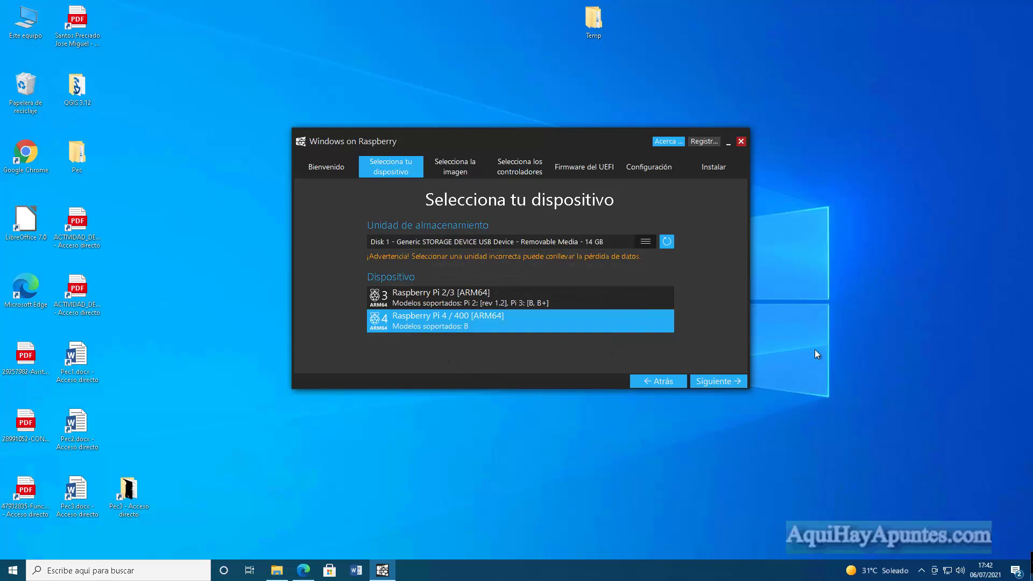
left_click(731, 379)
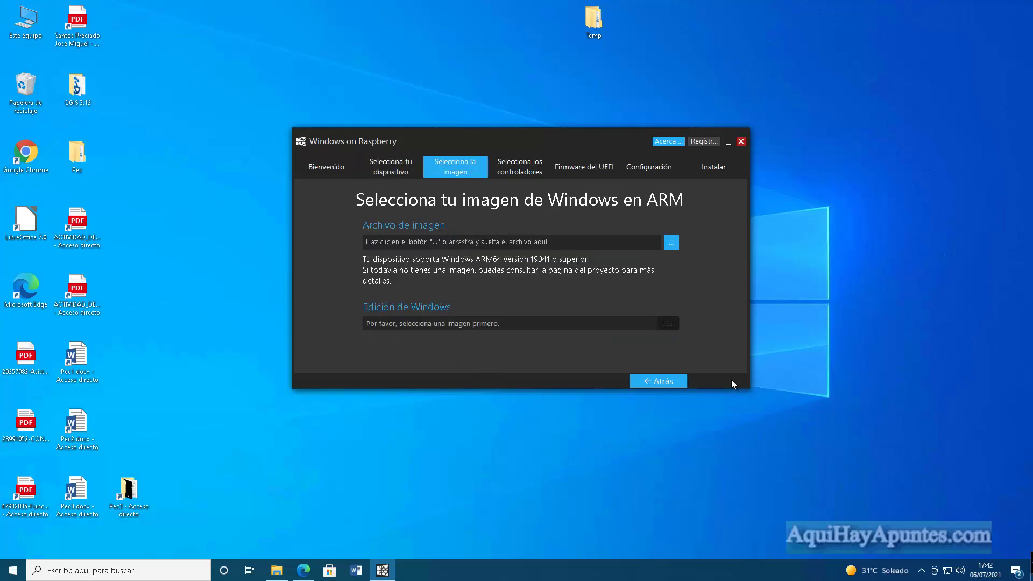
Step: Load the Windows ISO from the 22000.51_arm64_es-es_professional folder in Temp as the installation image, and continue to the drivers page
left_click(670, 243)
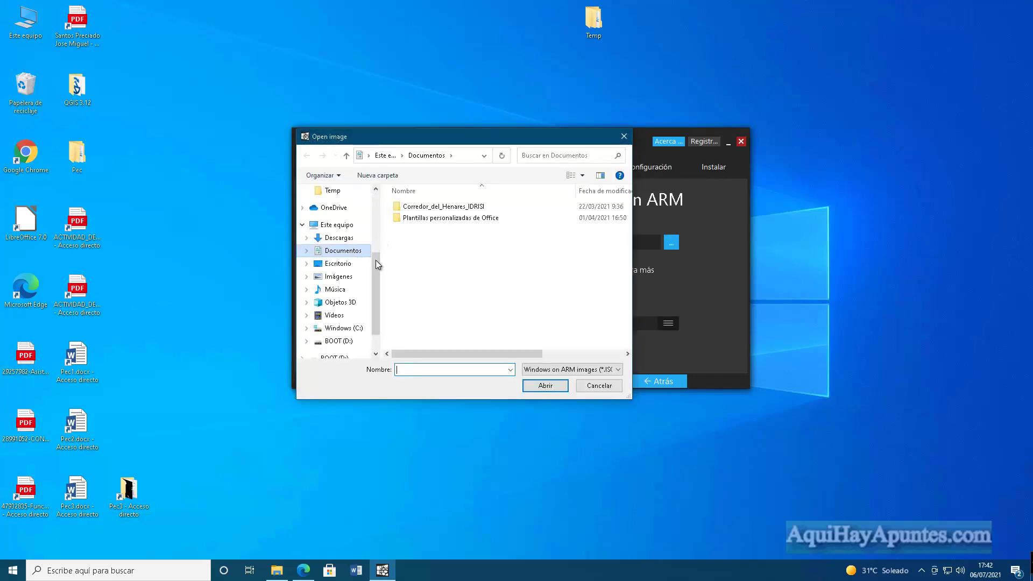
left_click(338, 264)
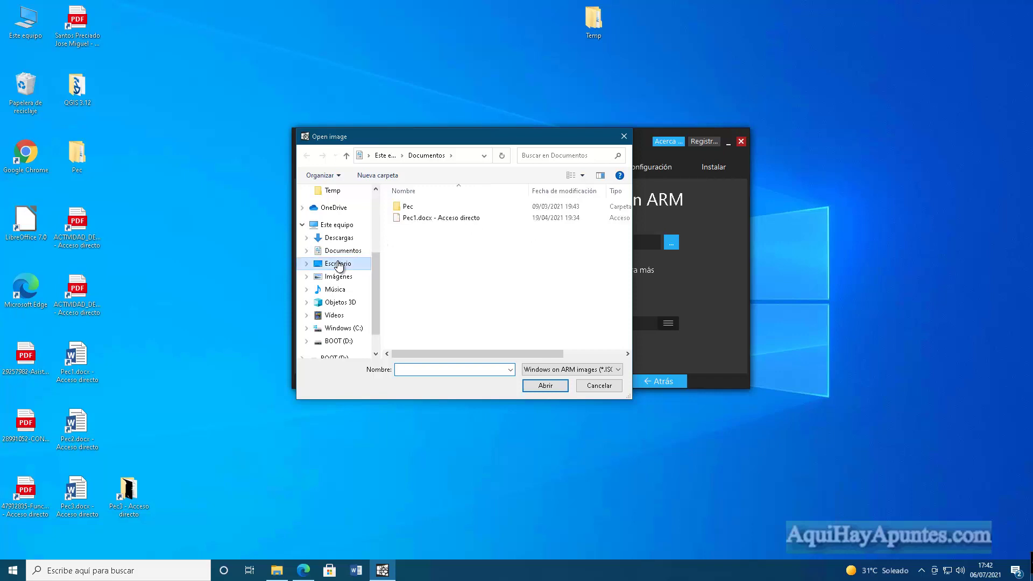
double_click(410, 218)
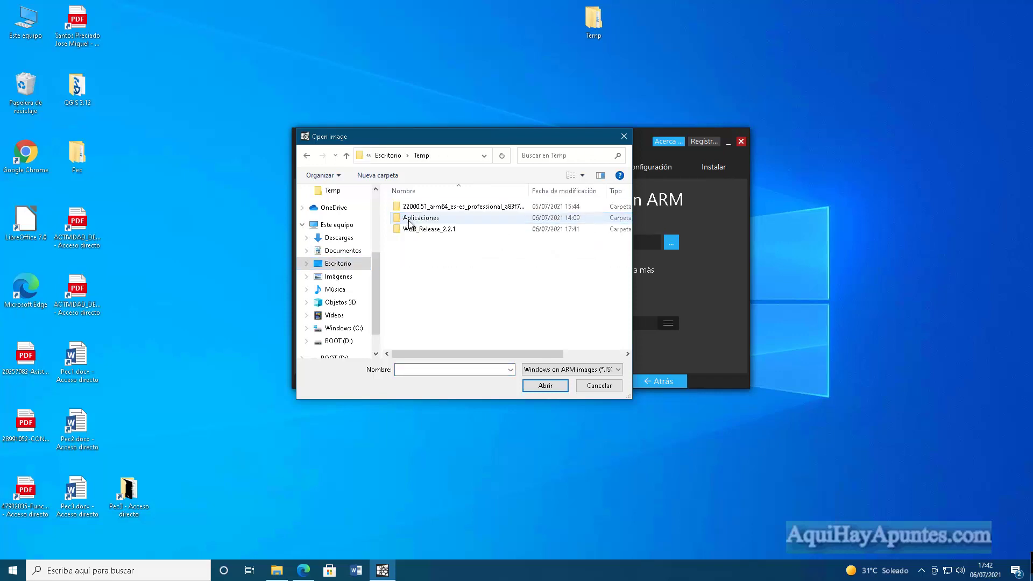
double_click(445, 210)
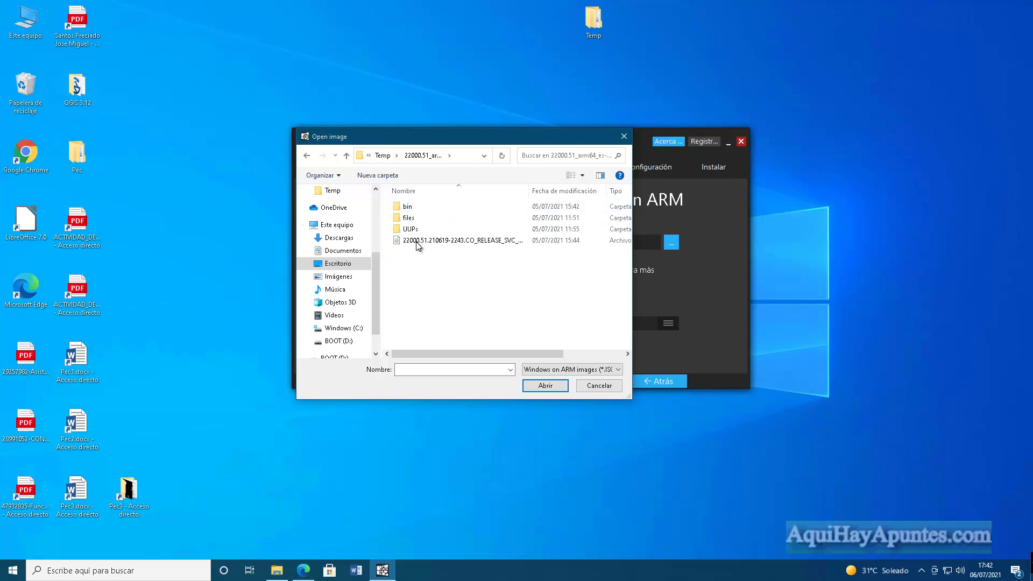
left_click(419, 241)
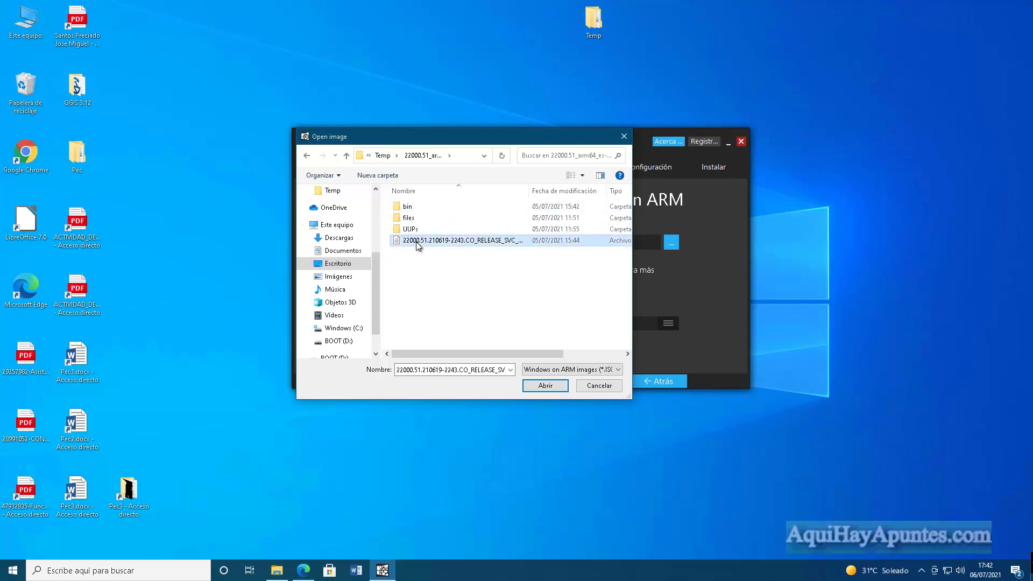
left_click(538, 385)
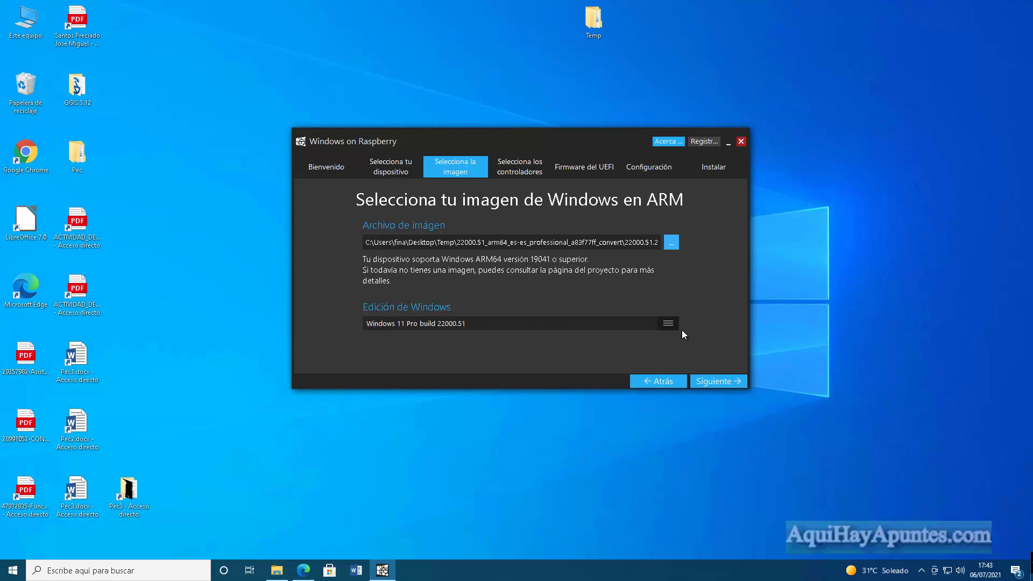
left_click(722, 383)
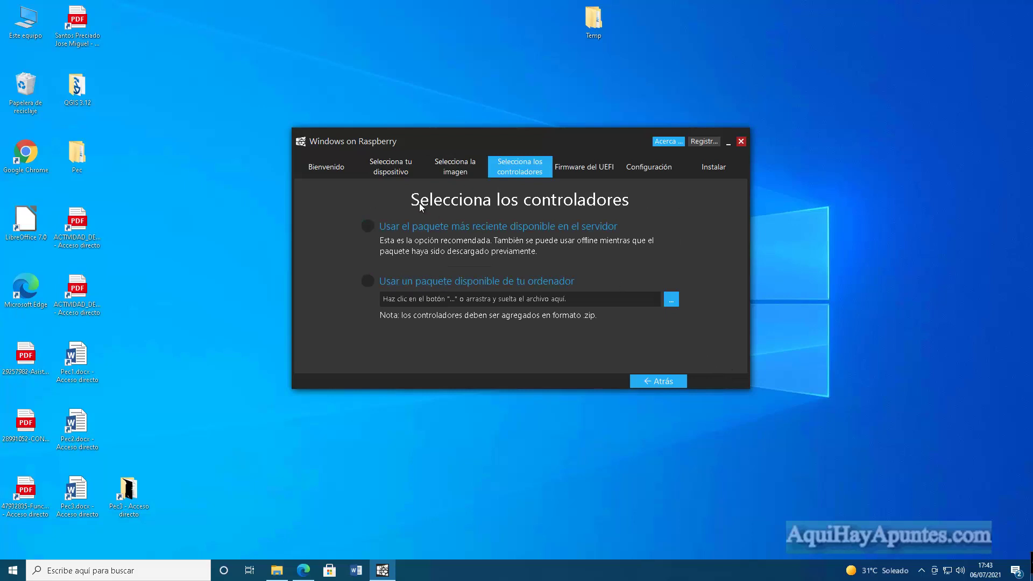
Step: Use the latest driver package and the latest UEFI firmware from the server, accepting the driver license agreement, and continue to the configuration
left_click(369, 228)
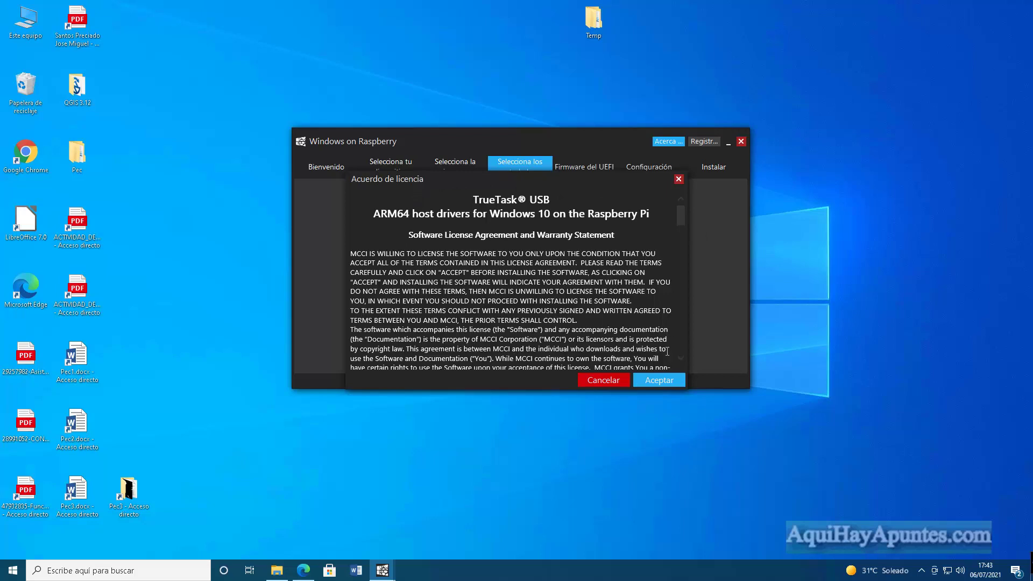
left_click(659, 380)
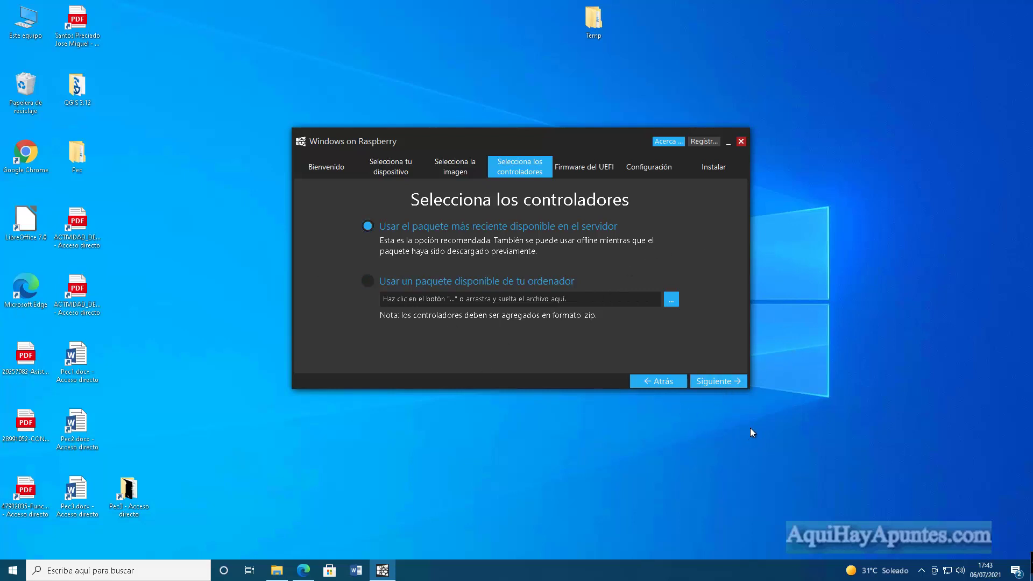
left_click(720, 381)
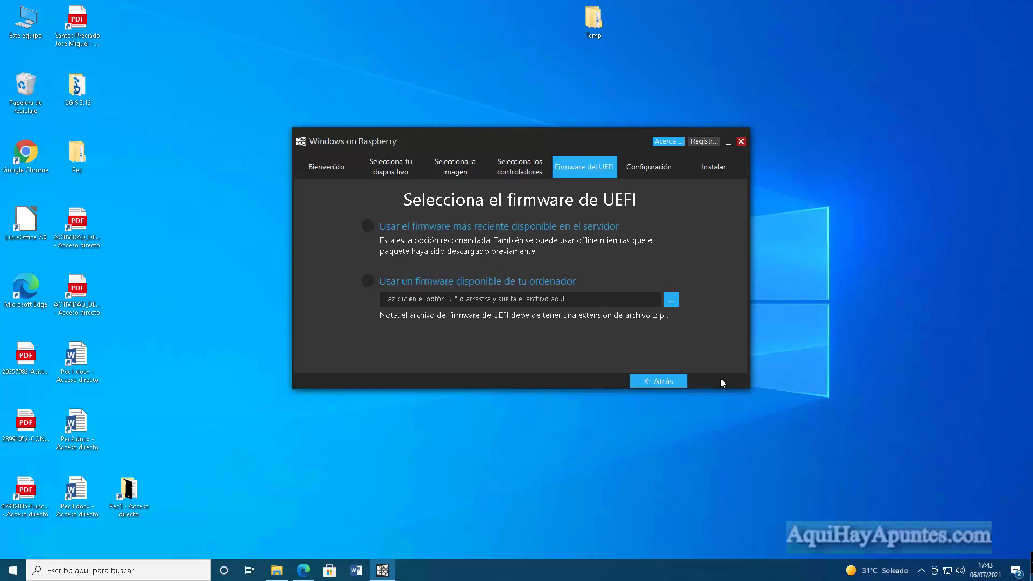
left_click(367, 226)
left_click(722, 382)
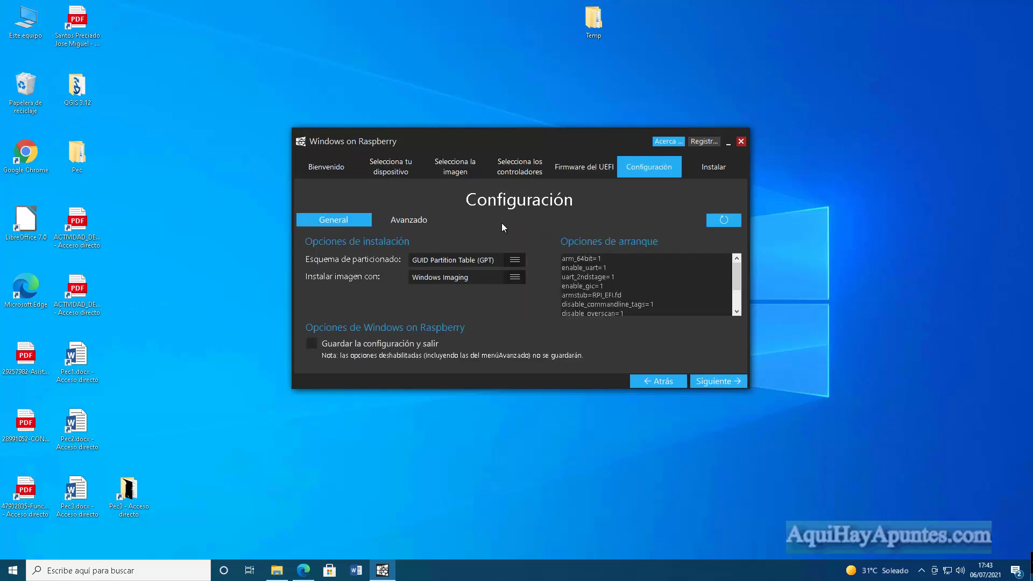
Step: Set the memory limit to 8192 MB in the advanced configuration, accepting the warning, and continue to the installation overview
left_click(398, 219)
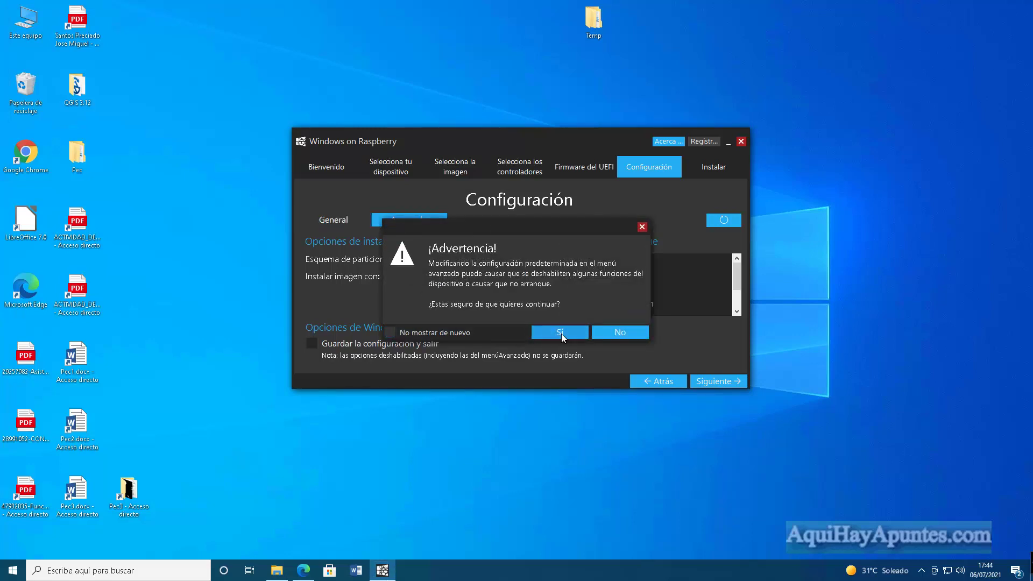
left_click(561, 334)
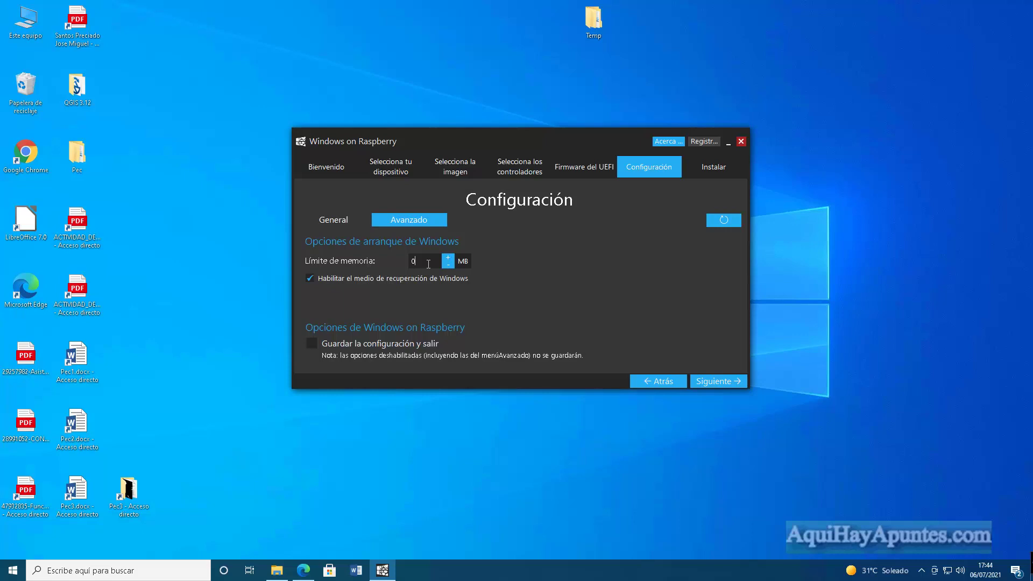
key("BackSpace")
type("8192")
left_click(717, 381)
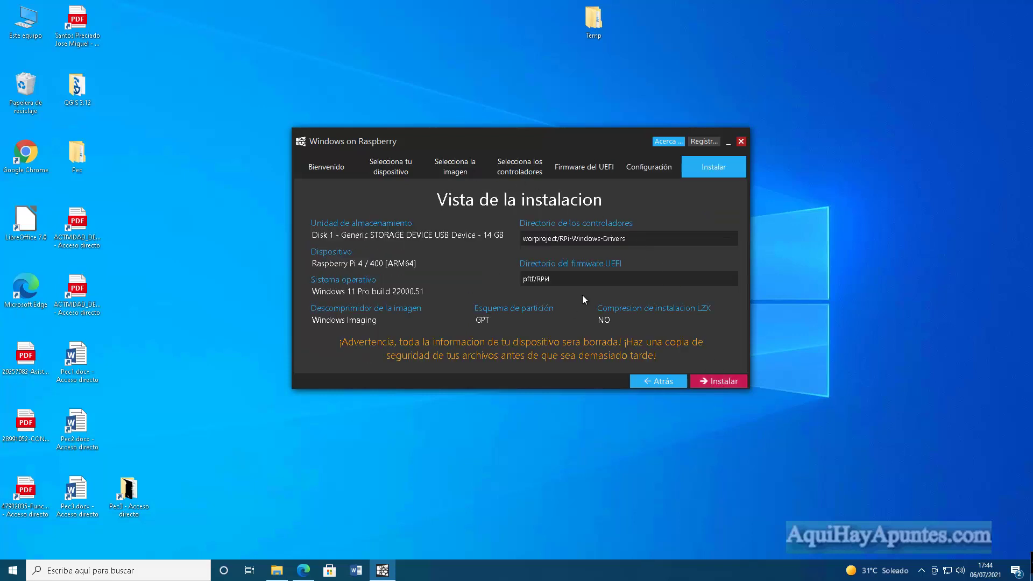
Step: Install Windows 11 Pro onto the selected USB storage drive and finish the wizard once the installation completes
left_click(722, 385)
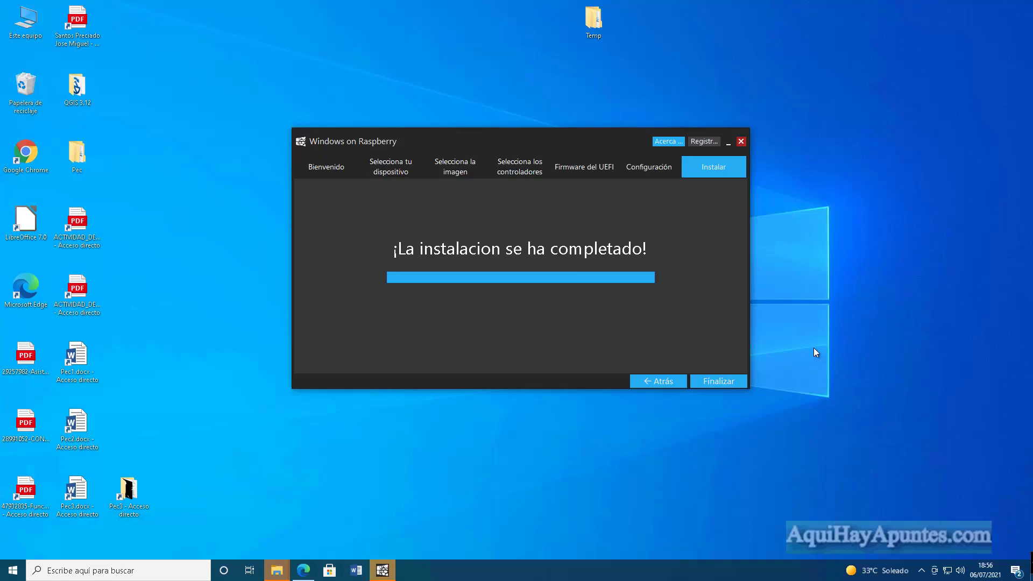
left_click(717, 380)
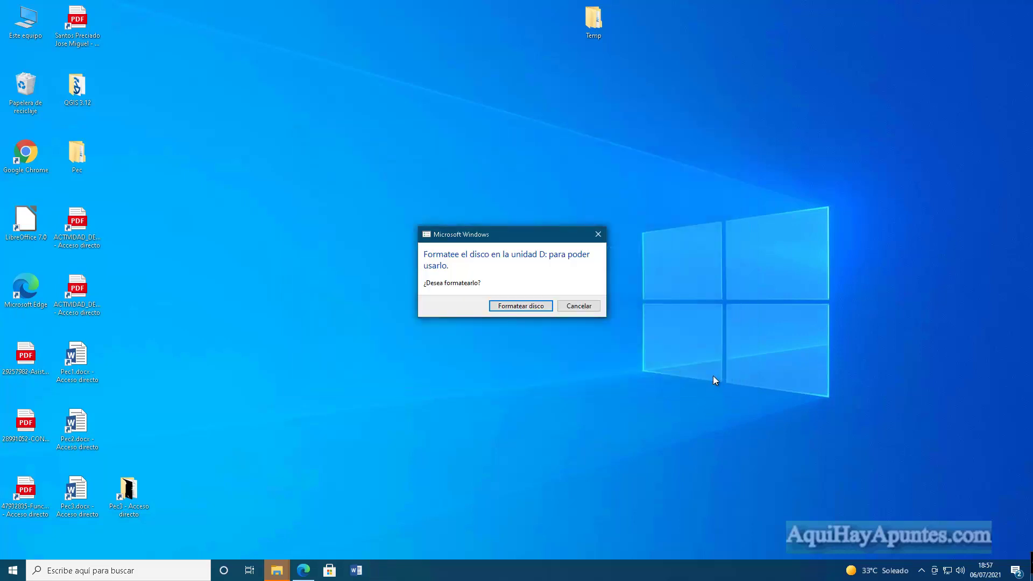
Step: Dismiss the prompt to format drive D: without formatting the disk
left_click(602, 232)
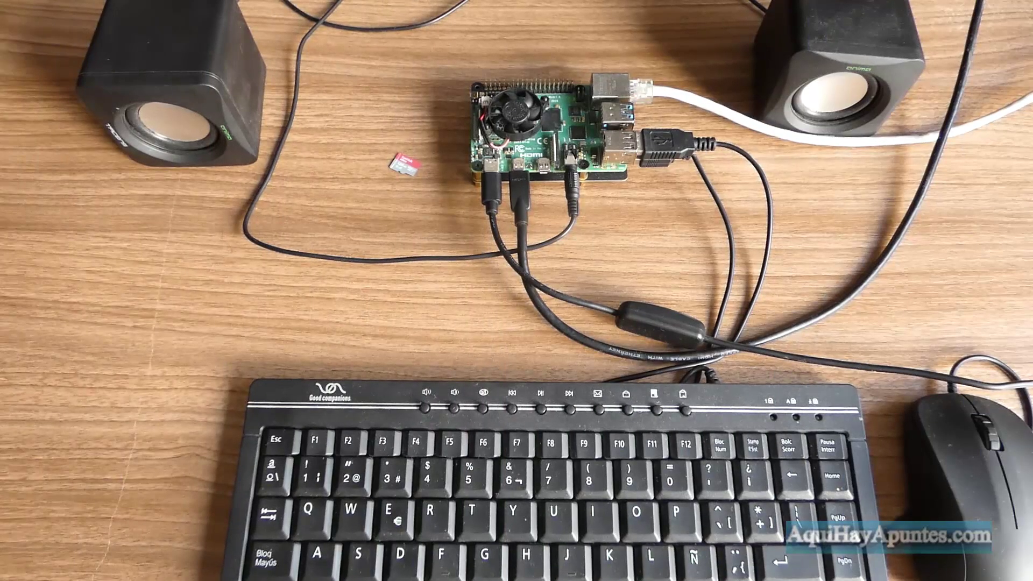
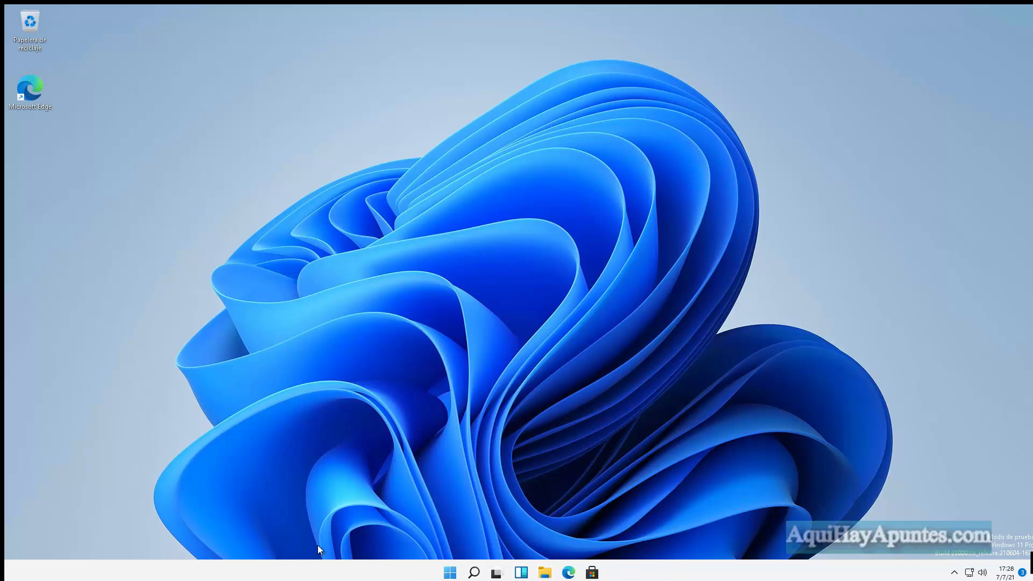
Step: Open the About page (Acerca de) in the System settings of the new Windows 11 installation
left_click(450, 573)
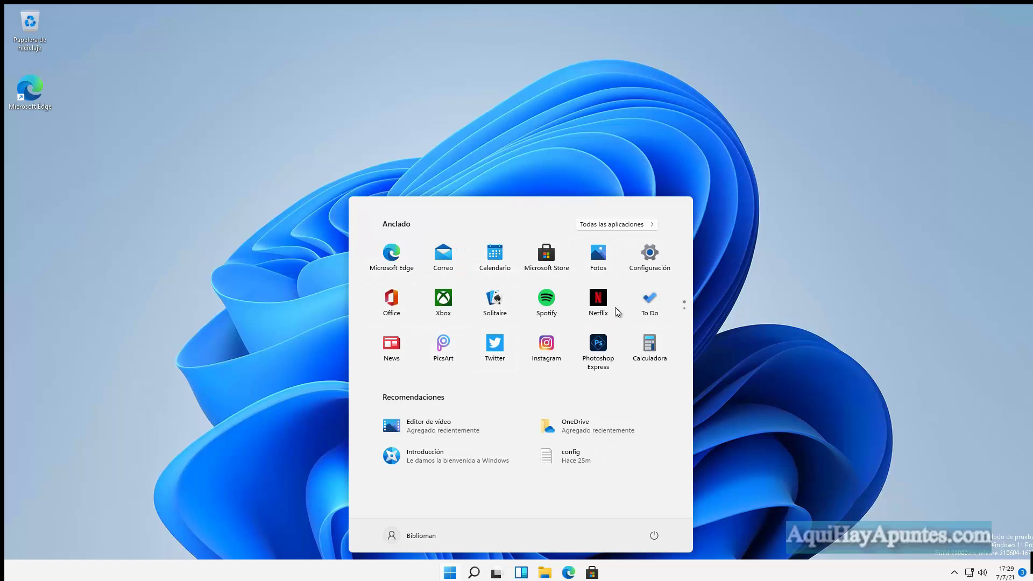
left_click(650, 256)
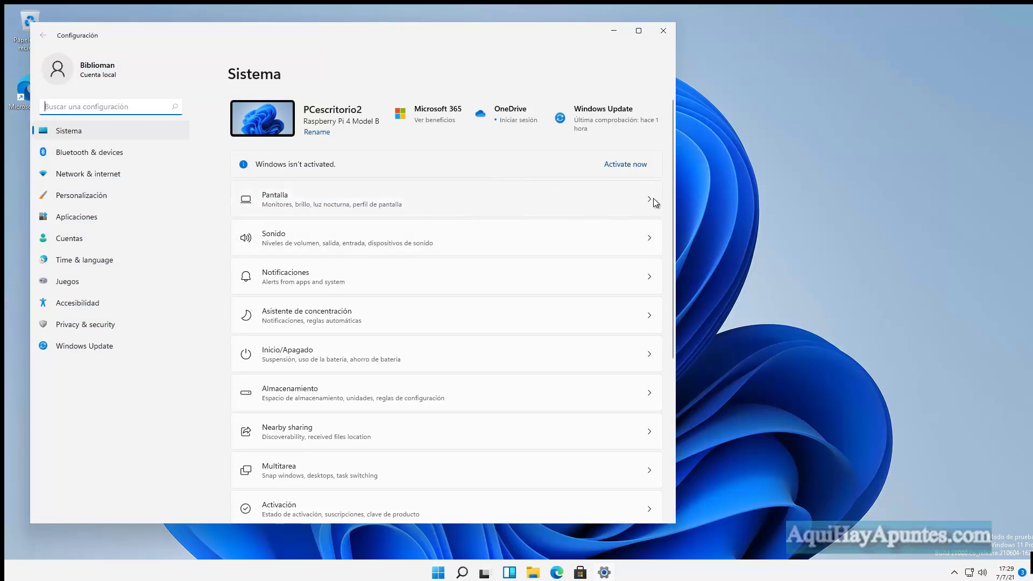
scroll(471, 247, "down", 5)
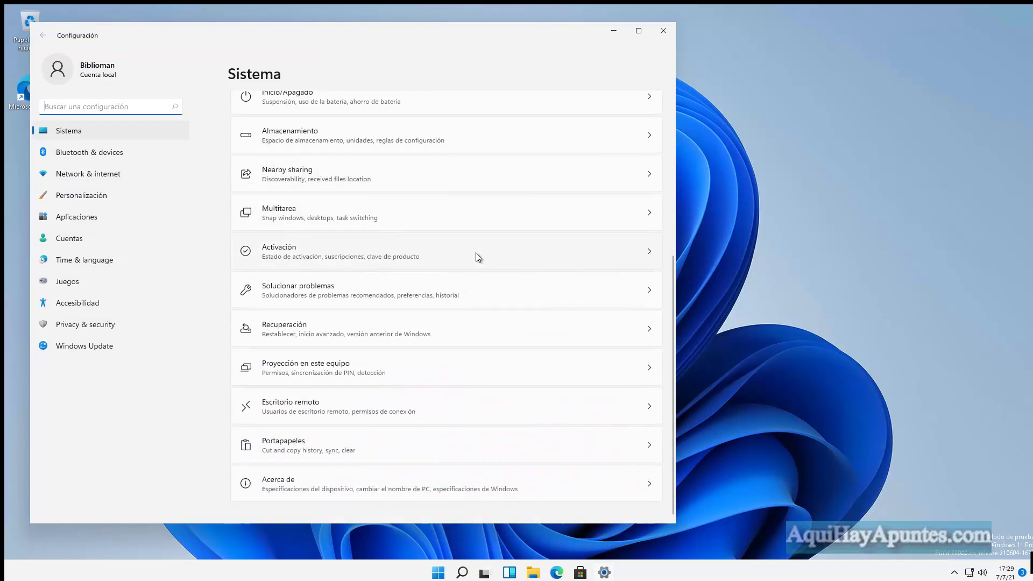
scroll(399, 400, "up", 5)
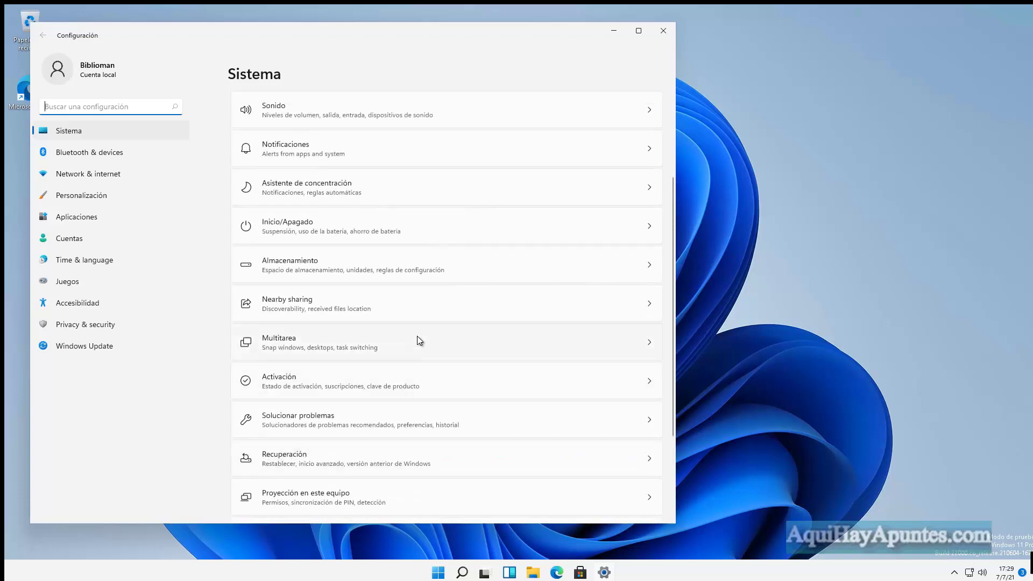
scroll(384, 473, "down", 2)
scroll(384, 473, "down", 3)
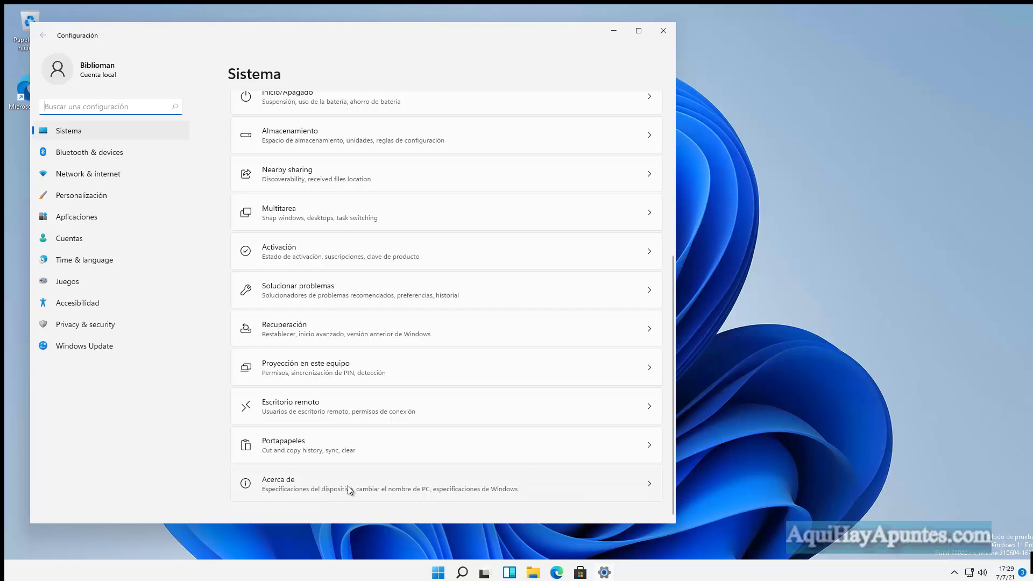
left_click(646, 486)
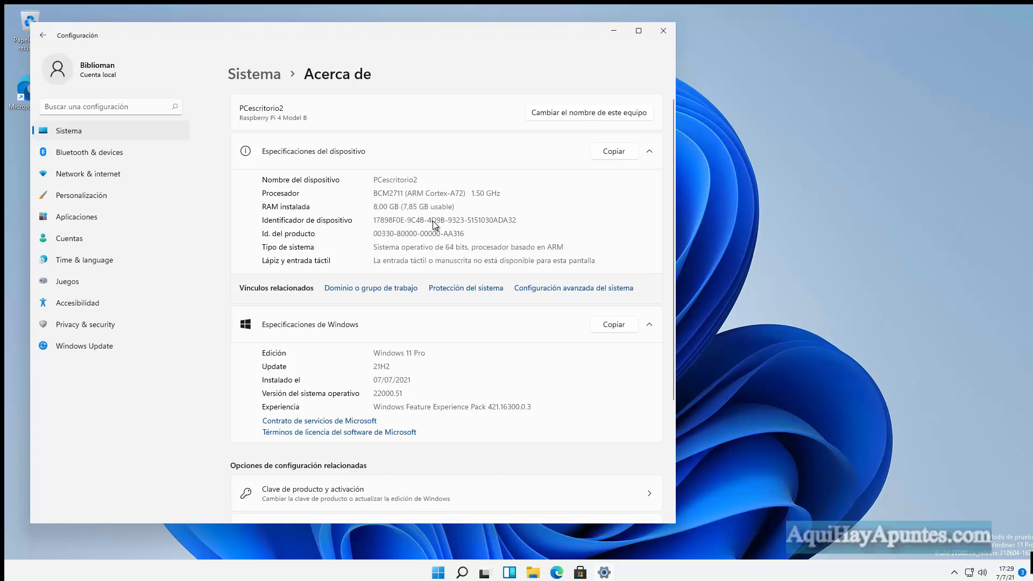
Step: Examine the processor speed, installed RAM and Windows edition in the specifications, and close Settings
left_click_drag(501, 193, 461, 192)
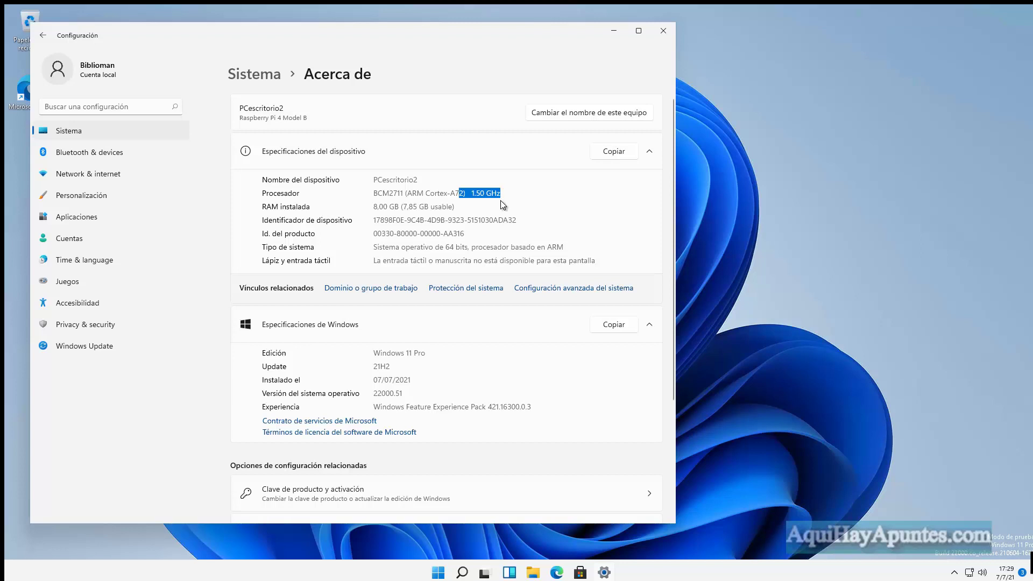
left_click(381, 210)
left_click_drag(455, 207, 371, 209)
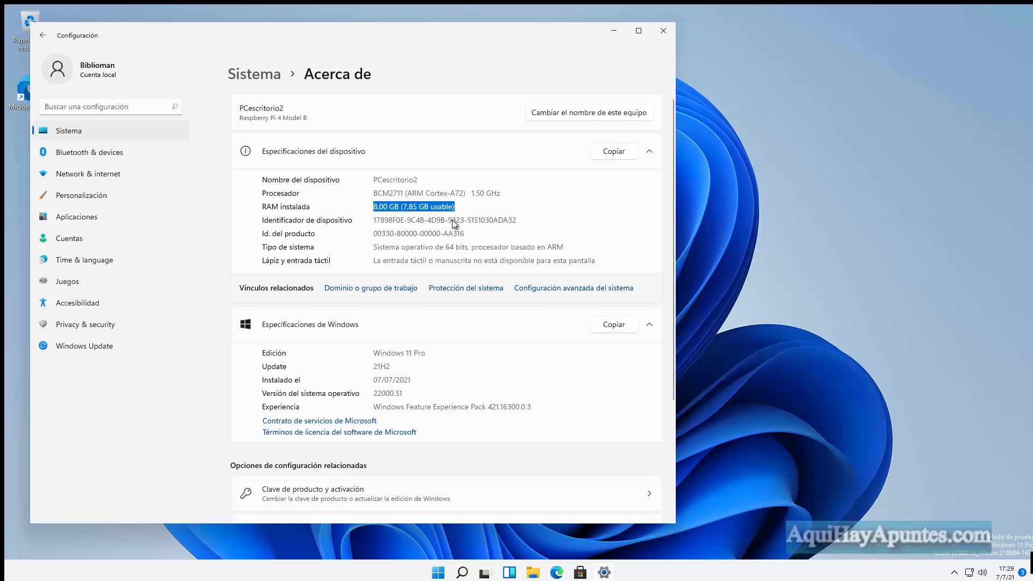
scroll(438, 249, "down", 2)
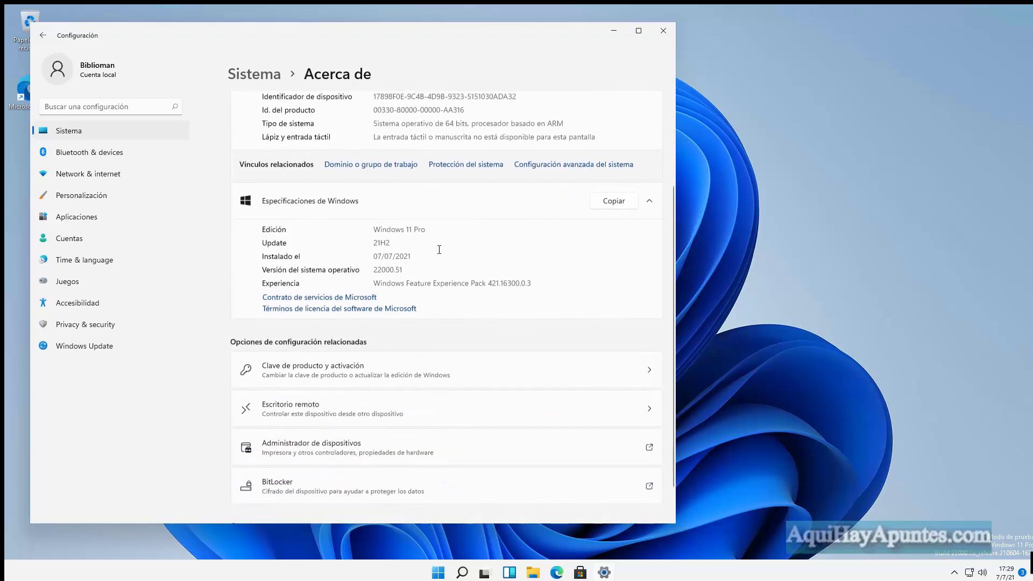
left_click_drag(438, 222, 366, 225)
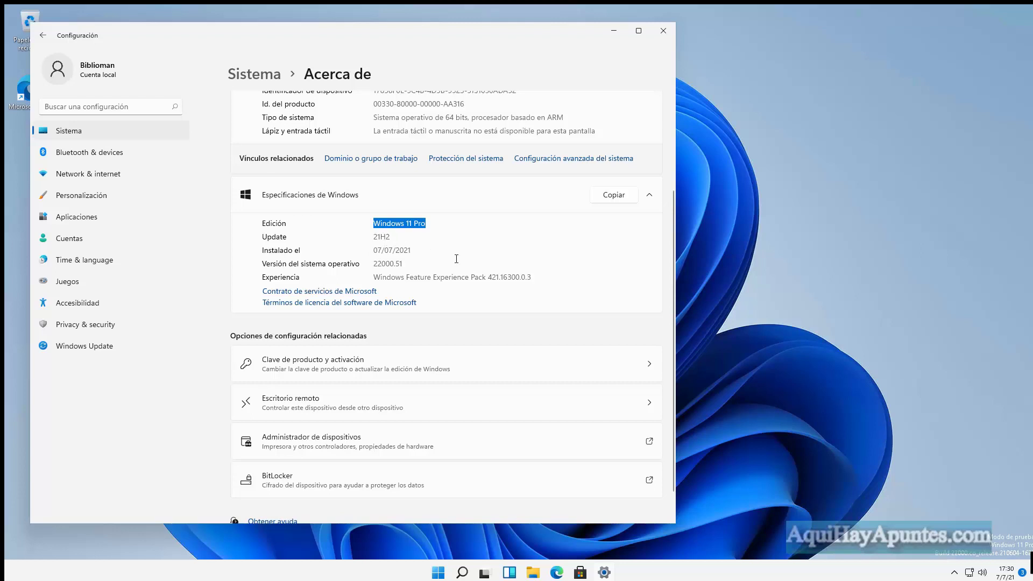
scroll(456, 258, "down", 1)
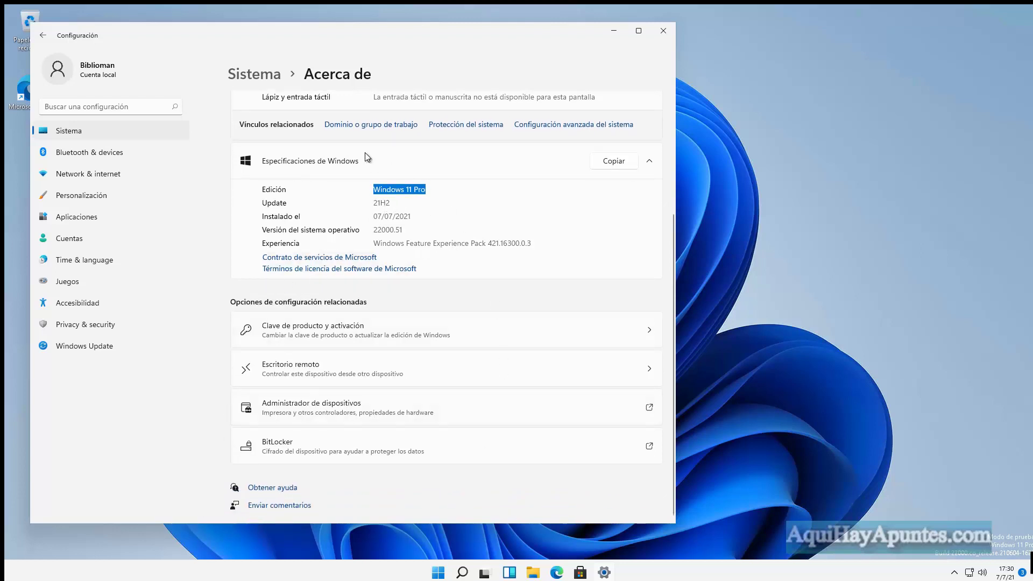
left_click(666, 34)
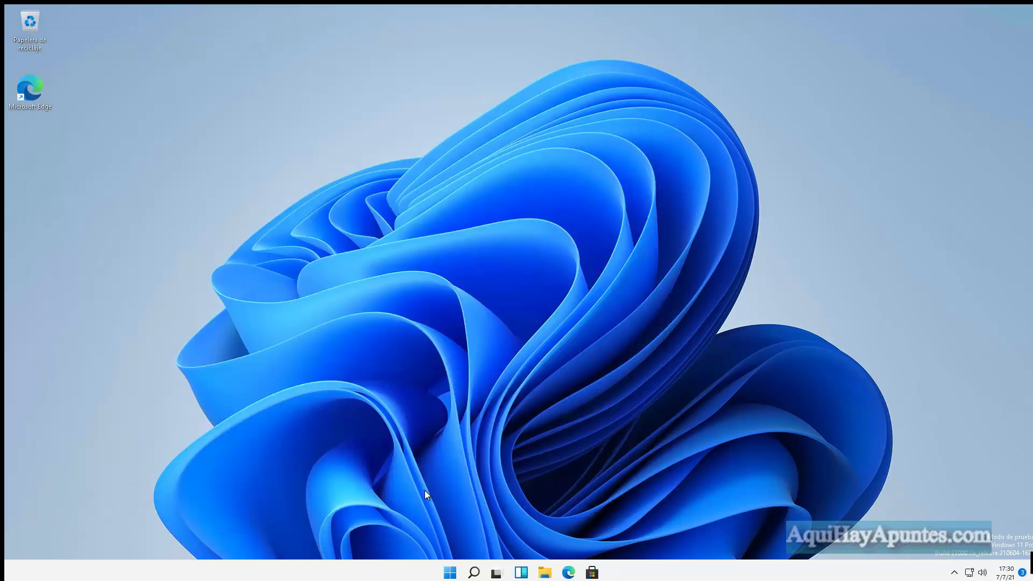
Step: Search for cmd, launch Command Prompt (Símbolo del sistema), pin it to the taskbar and close its window
left_click(473, 572)
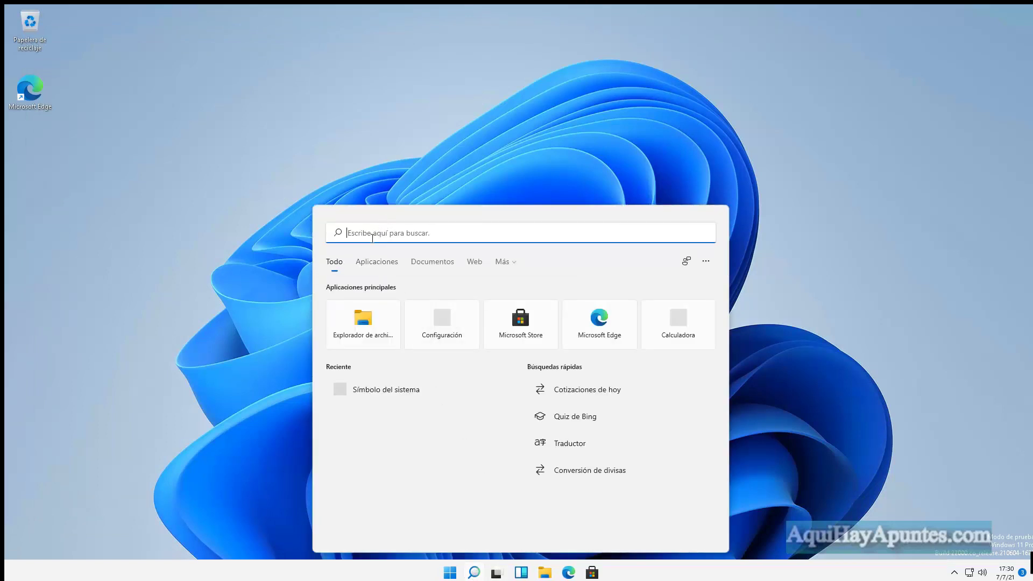
type("cmd")
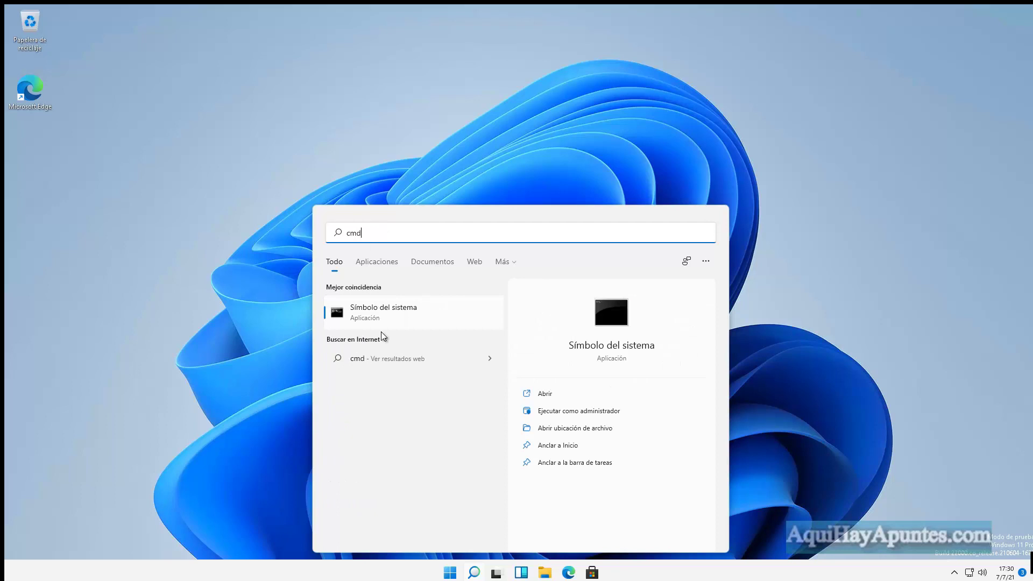
left_click(390, 309)
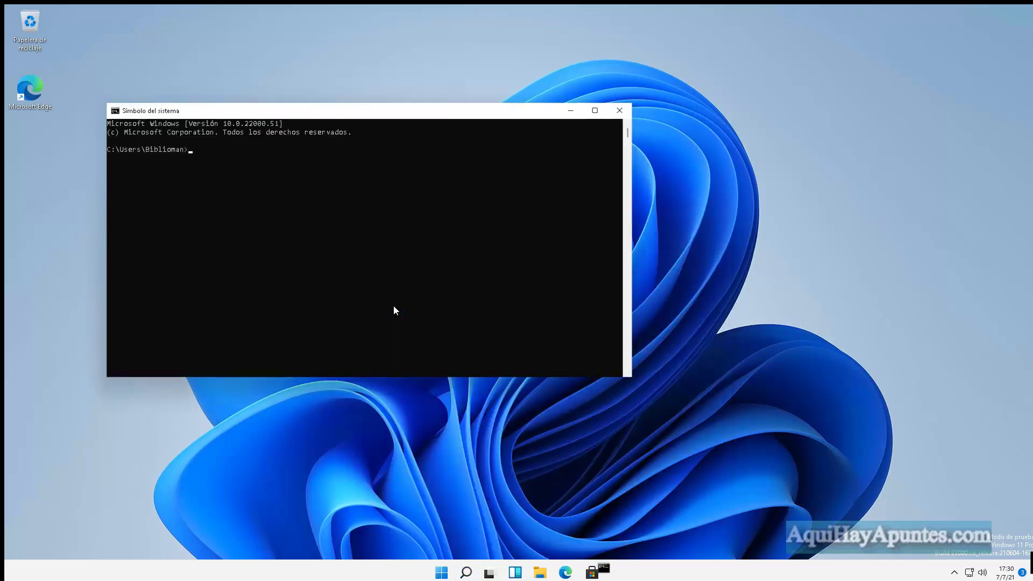
right_click(602, 573)
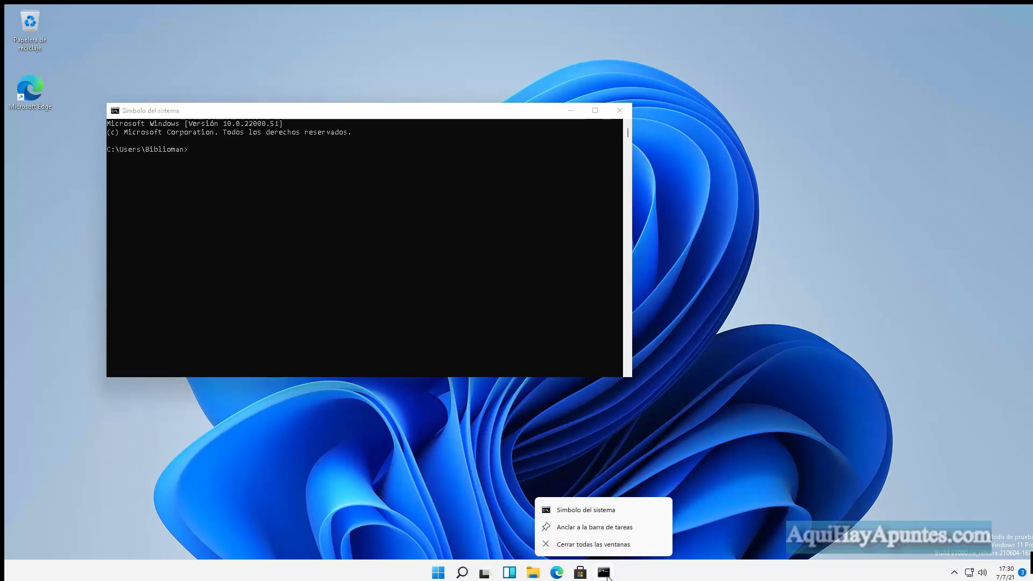
left_click(612, 524)
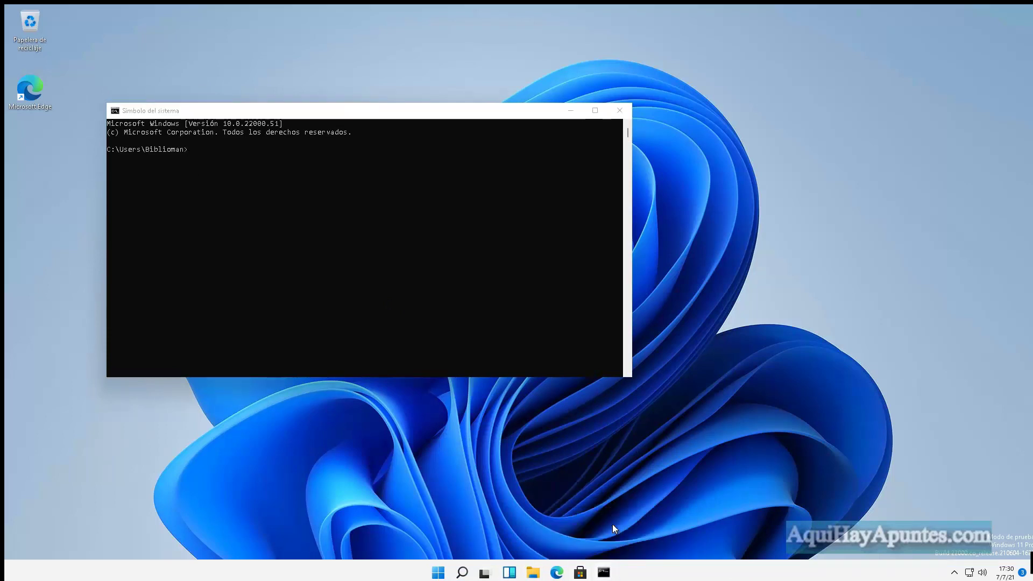
left_click(617, 109)
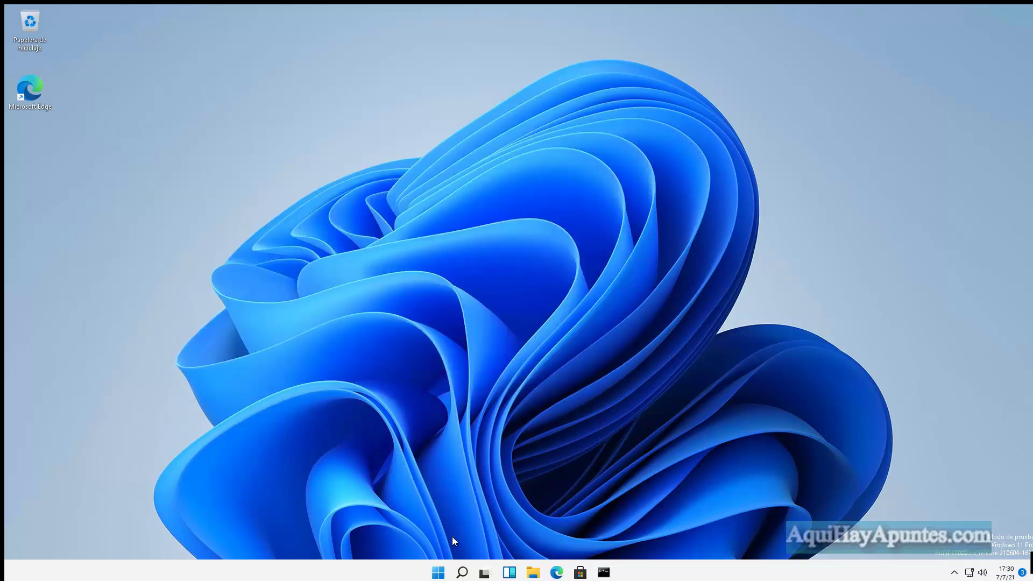
Step: View the widgets panel, and look over the Quick access folders in File Explorer before closing it
mouse_move(483, 576)
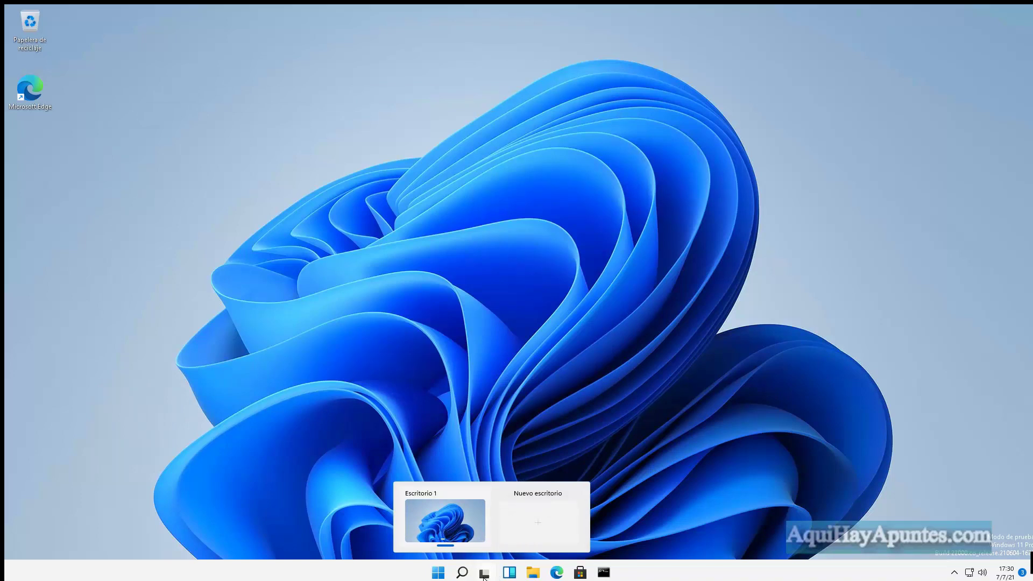
left_click(509, 575)
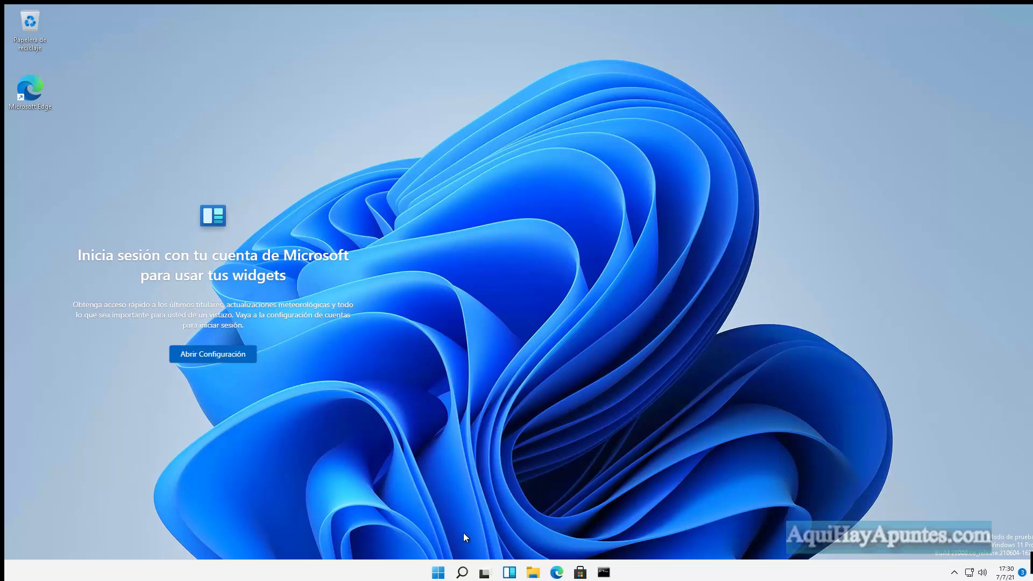
left_click(533, 572)
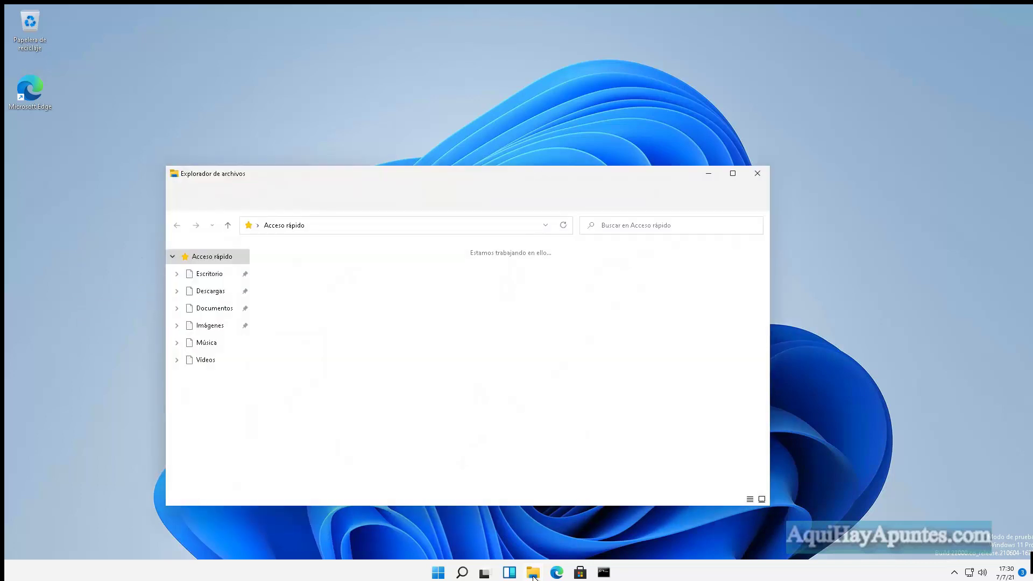
left_click_drag(450, 175, 416, 81)
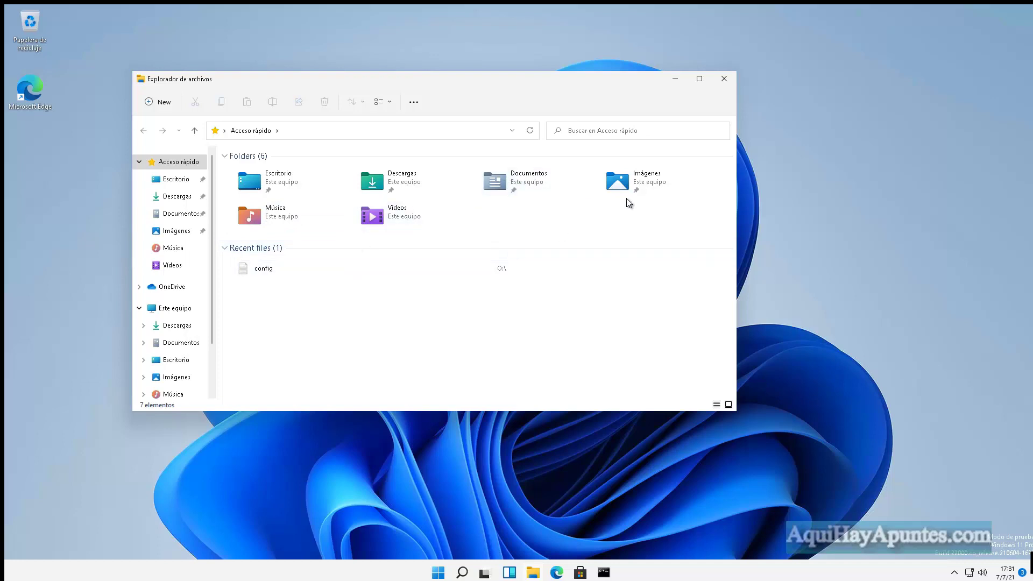
left_click(724, 79)
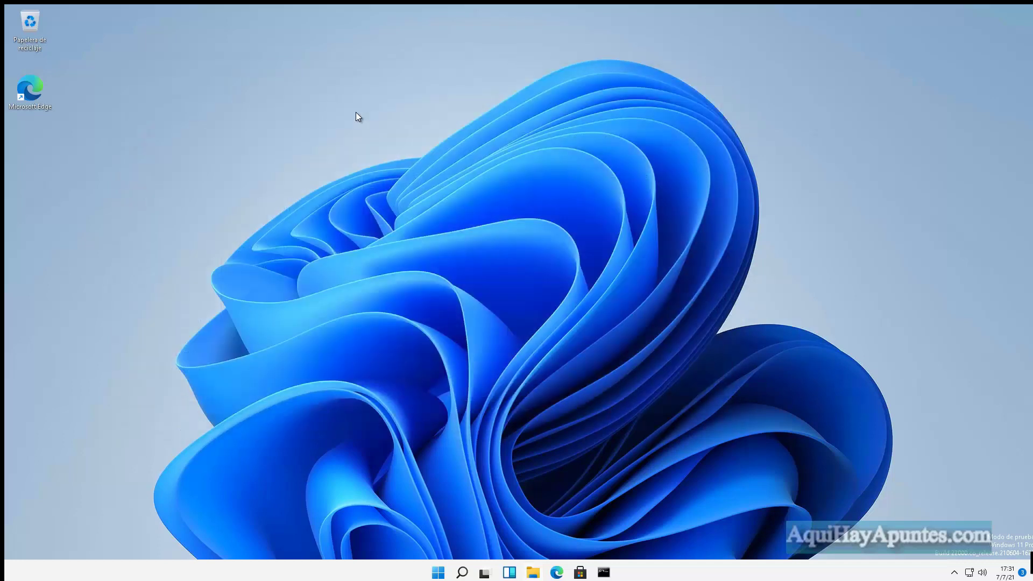
Step: View the desktop's context options, including the classic extended ones, and dismiss them
right_click(356, 113)
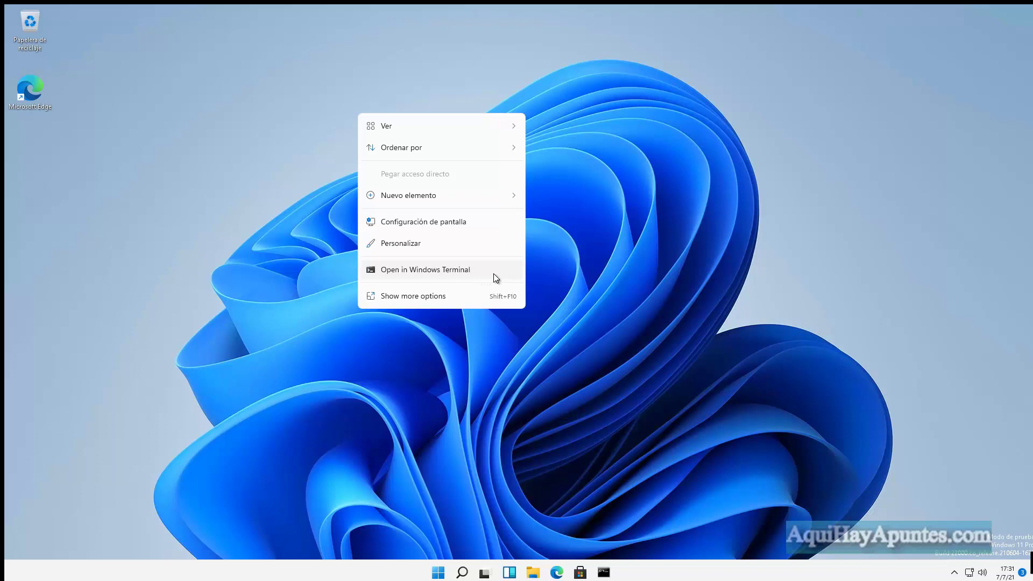
left_click(399, 295)
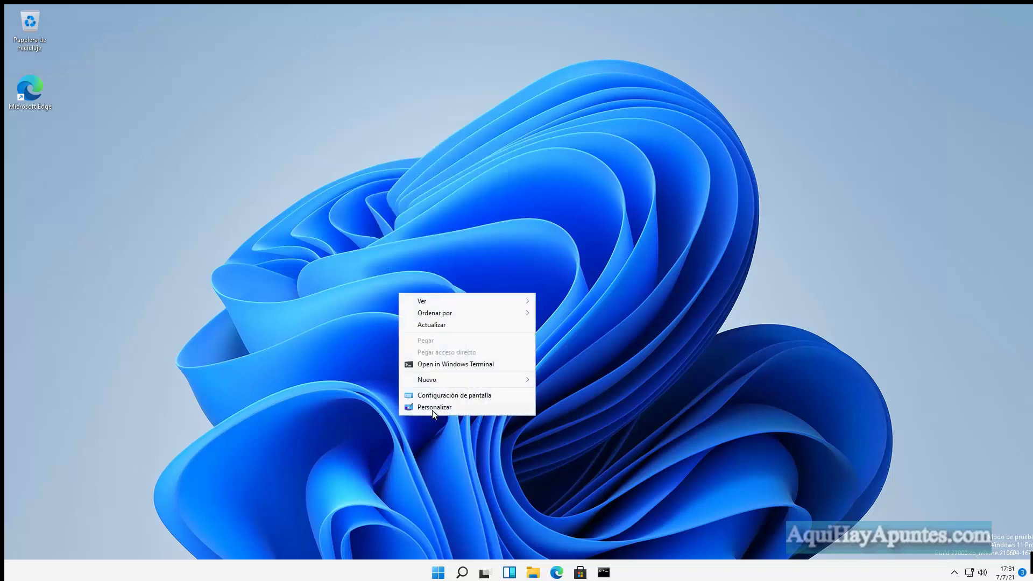
left_click(591, 396)
Step: Switch to Microsoft Edge, open the worproject.ml favorite and dismiss the offer to translate the page
left_click(556, 571)
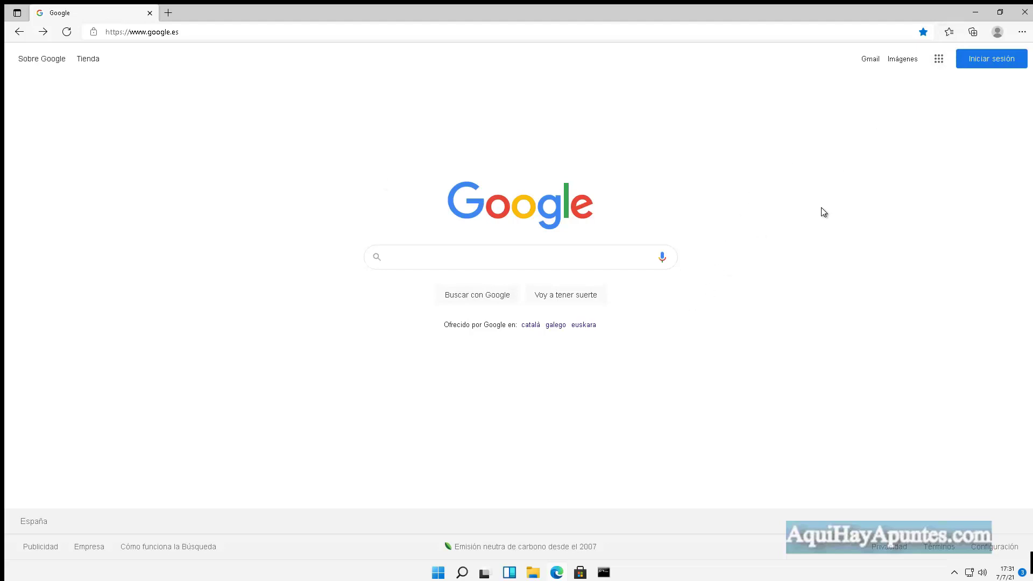
left_click(948, 33)
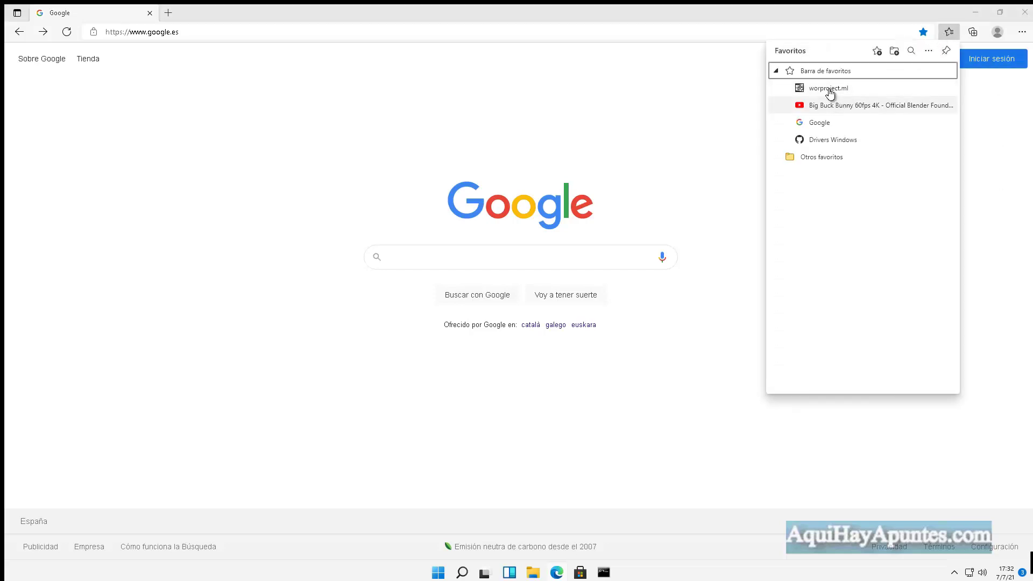
left_click(828, 90)
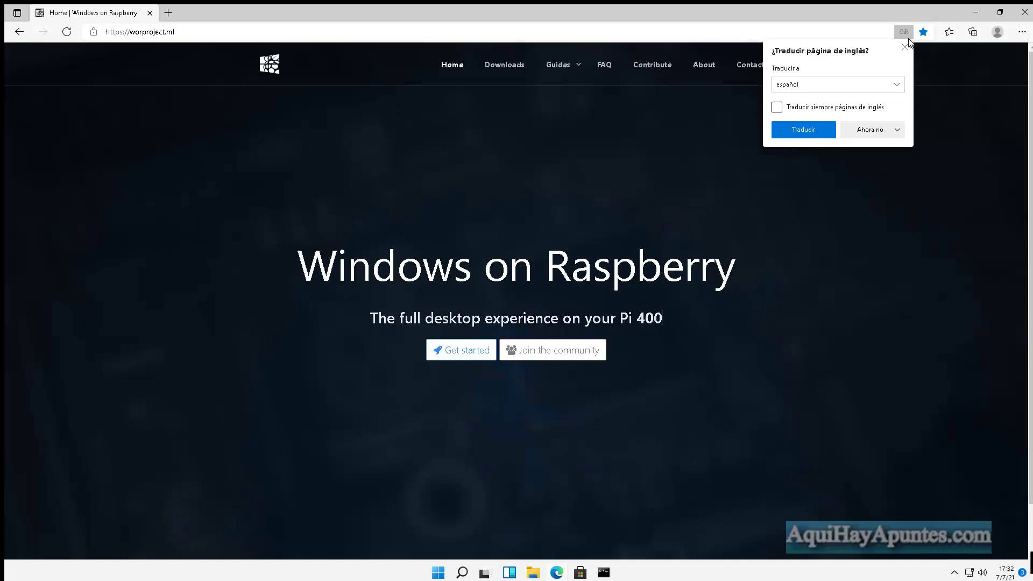
left_click(905, 47)
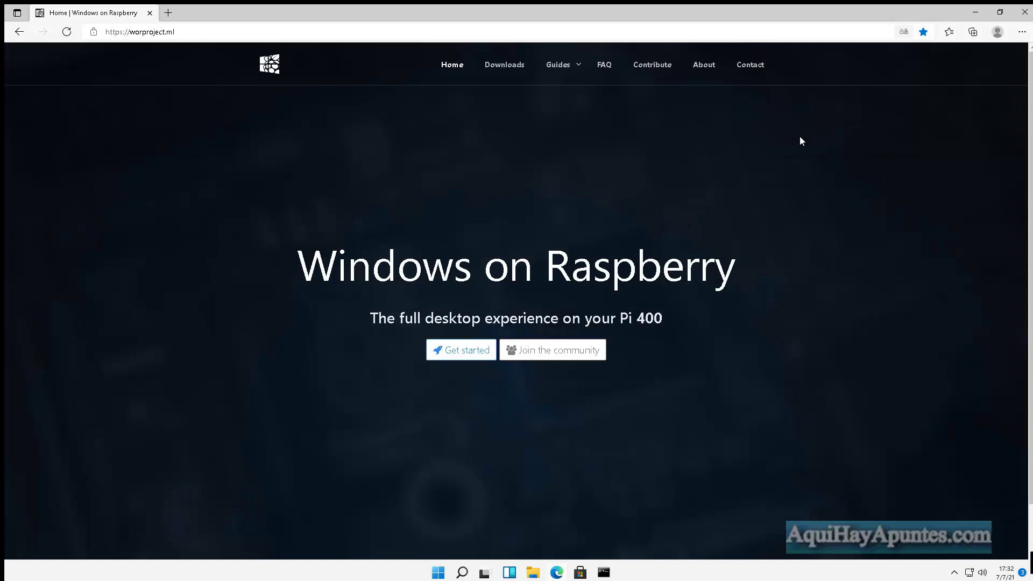
Step: Open the Windows on Raspberry Downloads page and look through it for the PiMon hardware monitor
left_click(511, 67)
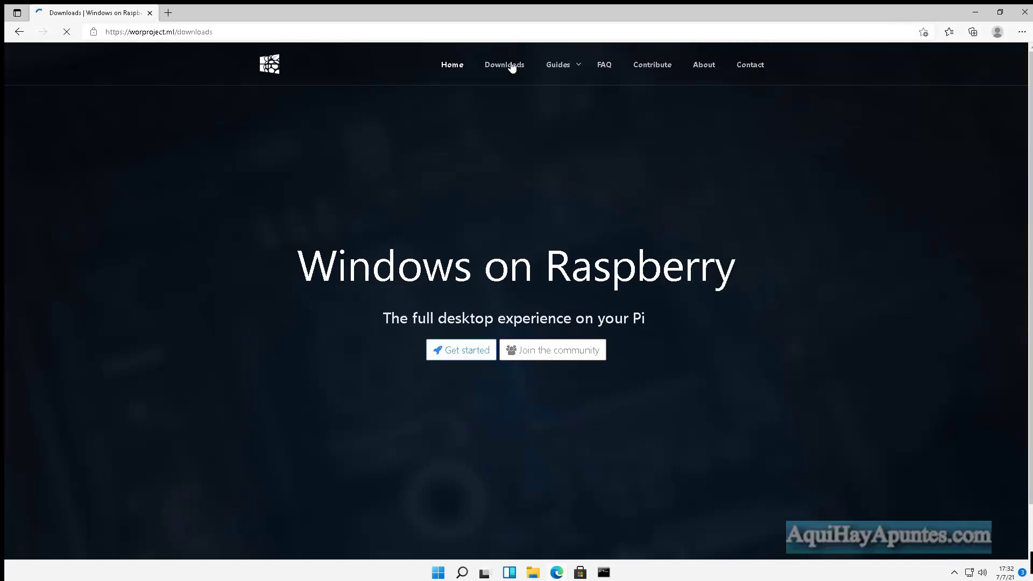
scroll(513, 178, "down", 5)
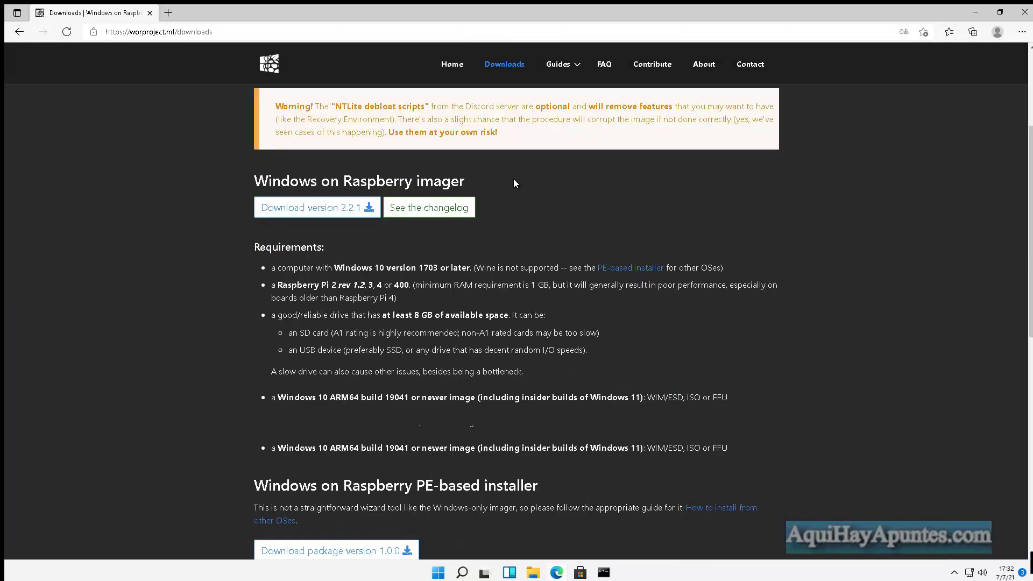
scroll(514, 188, "down", 2)
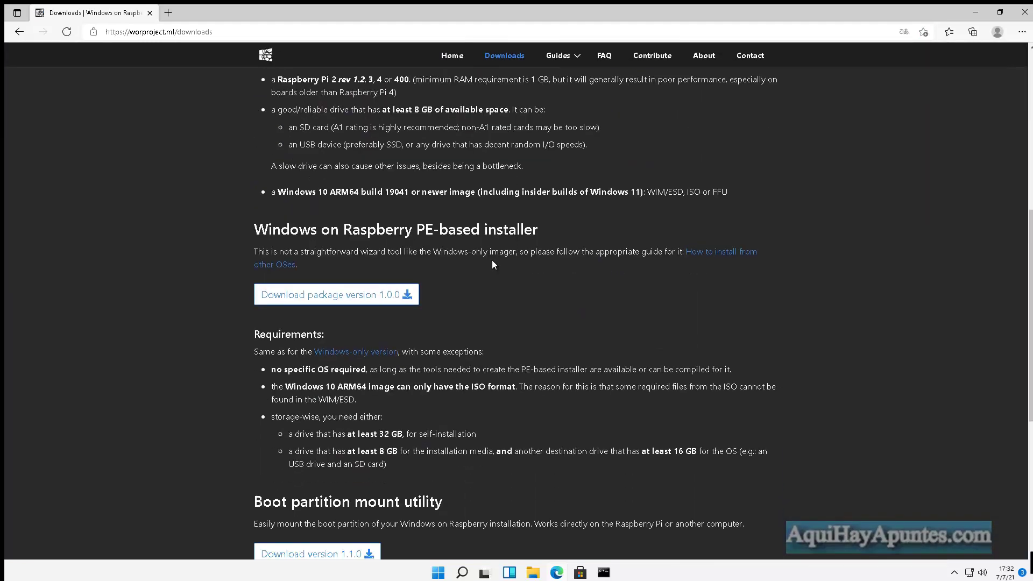
scroll(491, 264, "down", 3)
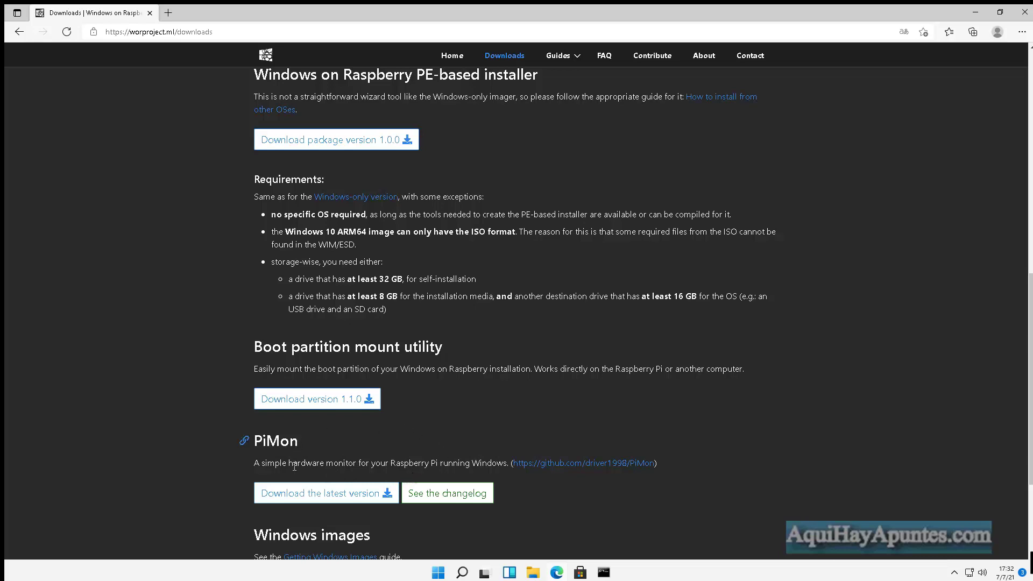
Step: Switch to File Explorer, open the PiMon folder in Descargas and launch the PiMon application
scroll(370, 468, "down", 3)
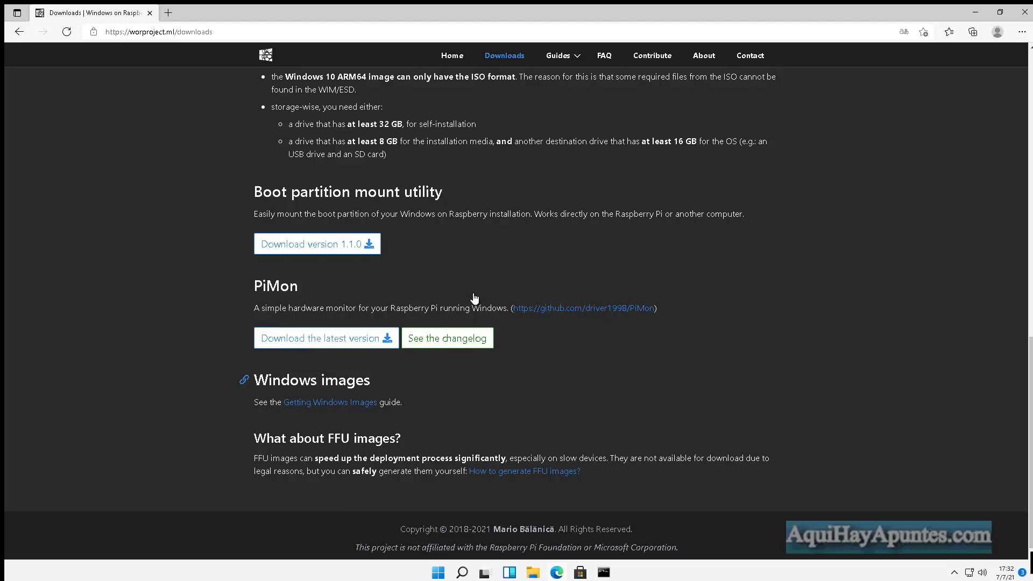
scroll(480, 266, "up", 3)
scroll(492, 273, "up", 2)
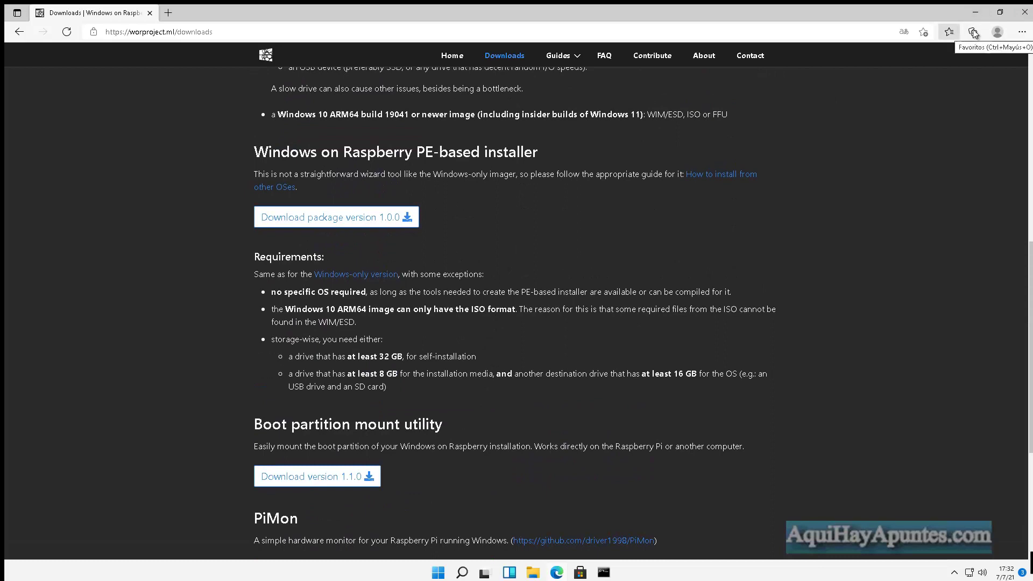
left_click(534, 573)
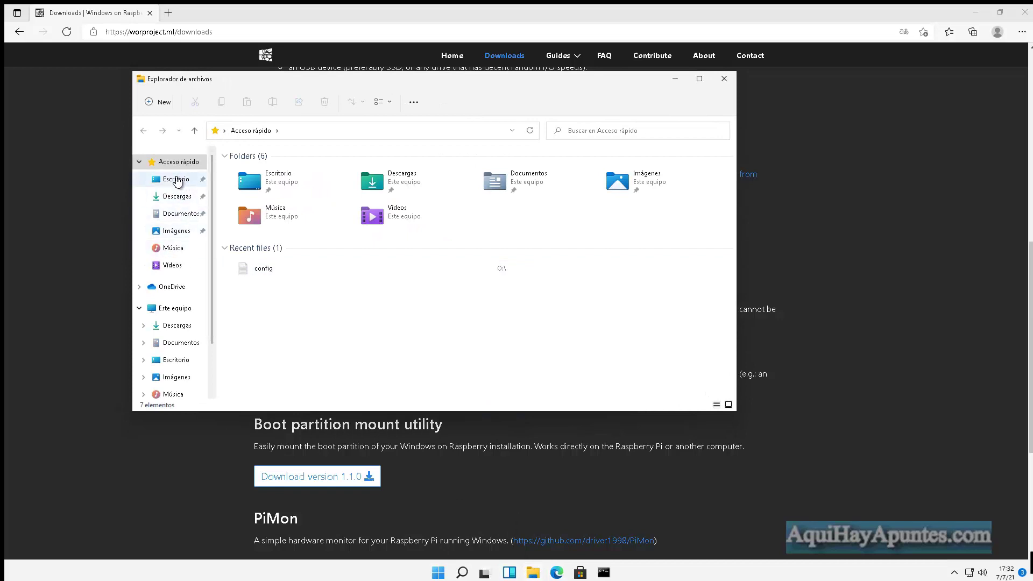
left_click(172, 327)
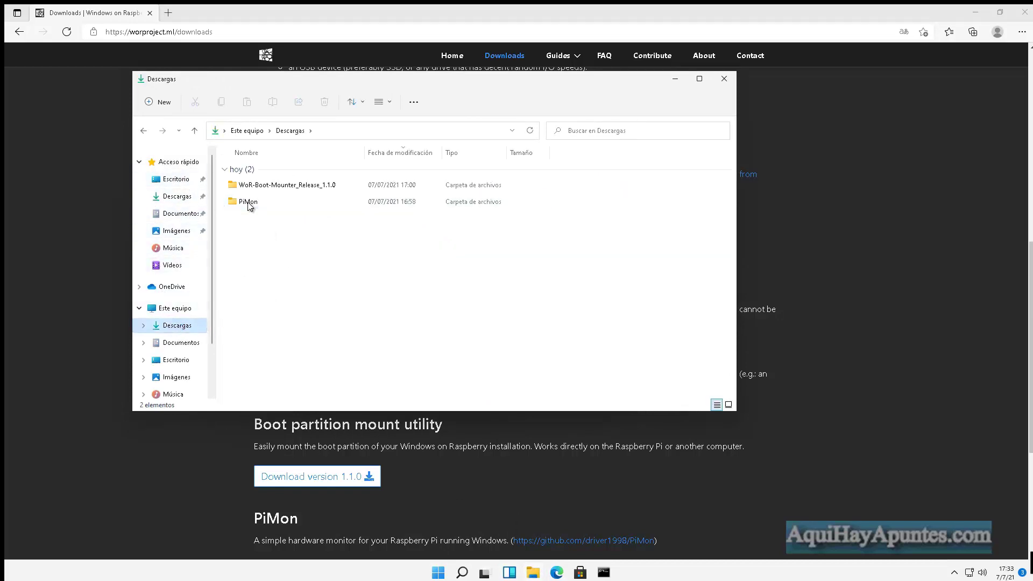
left_click(248, 202)
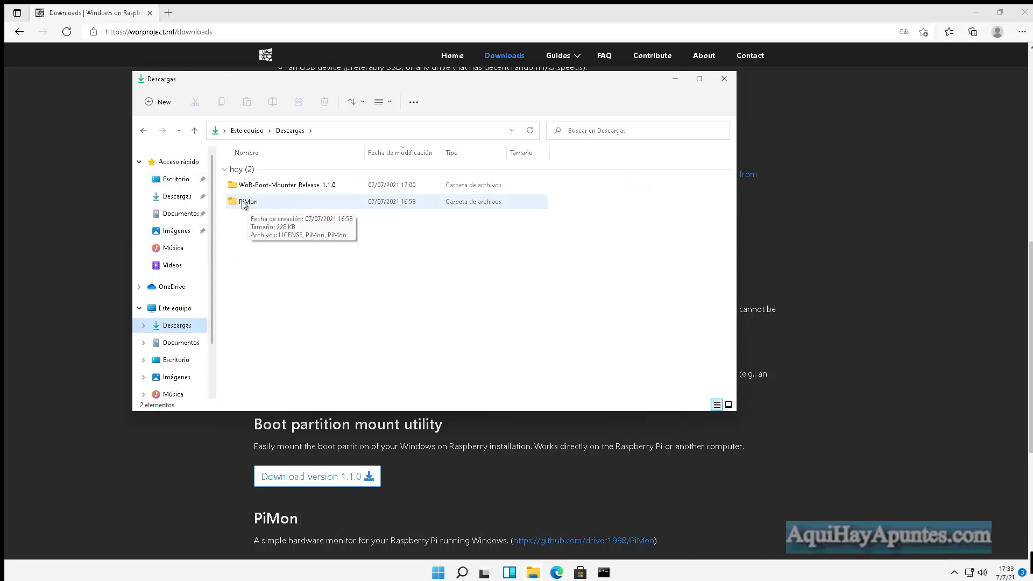
double_click(243, 203)
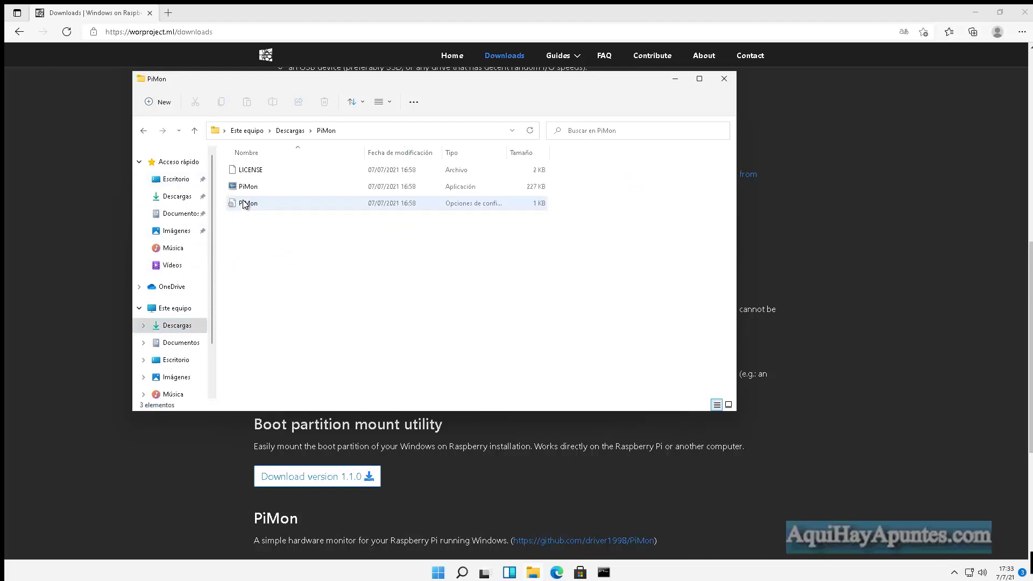
double_click(242, 186)
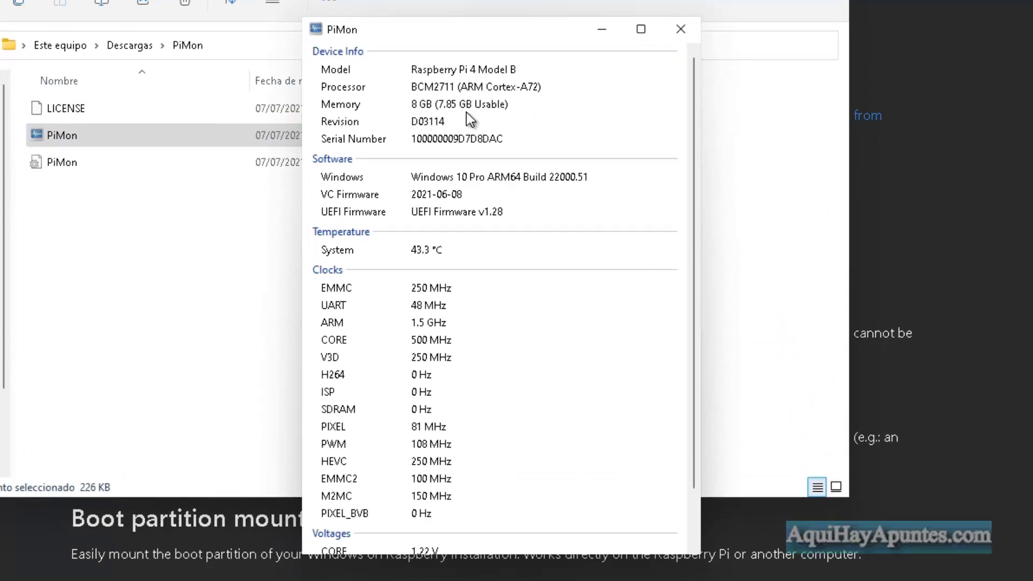
Step: Look through PiMon's device info, software, temperature, clocks and voltages, and close it
scroll(477, 192, "down", 1)
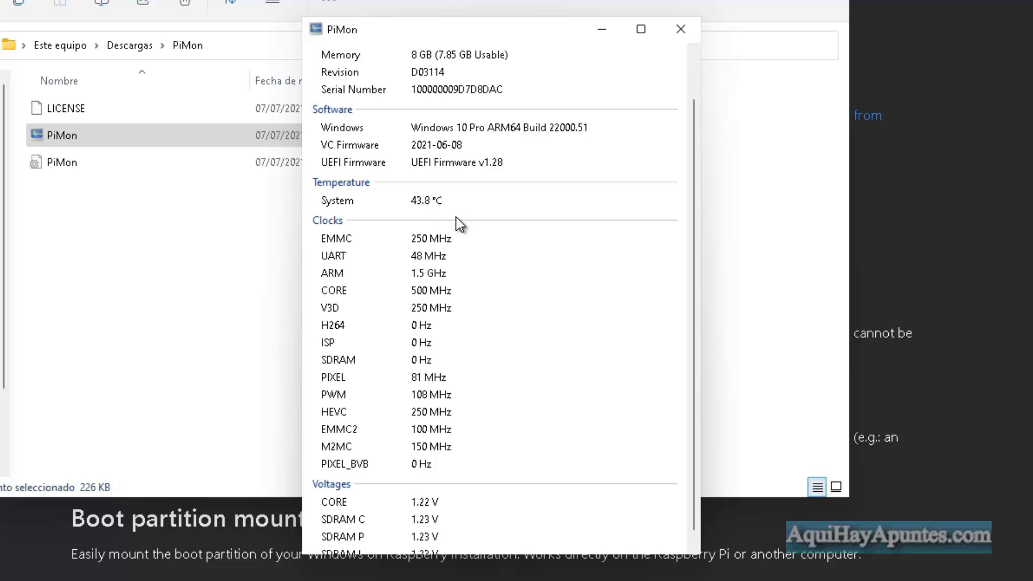
scroll(403, 264, "down", 1)
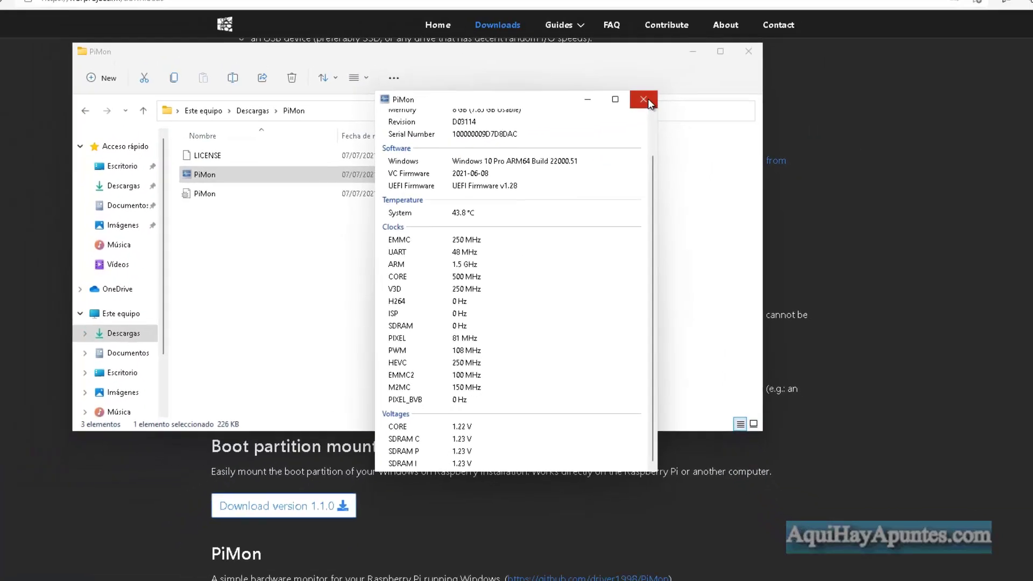
left_click(680, 28)
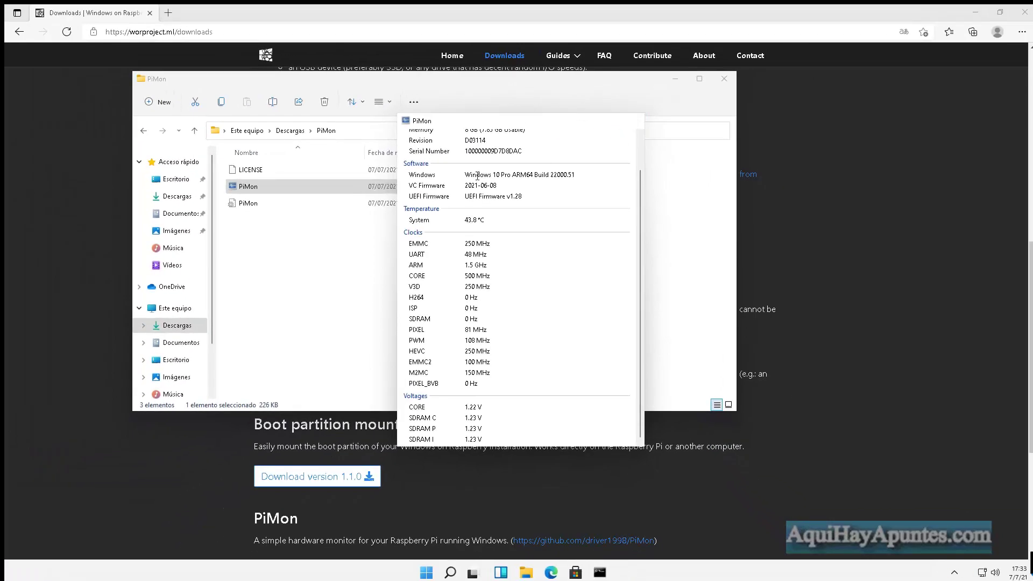
Step: Launch WoR-Boot-Mounter from the WoR-Boot-Mounter_Release_1.1.0 folder in Descargas, allowing it to make changes to the device
left_click(195, 130)
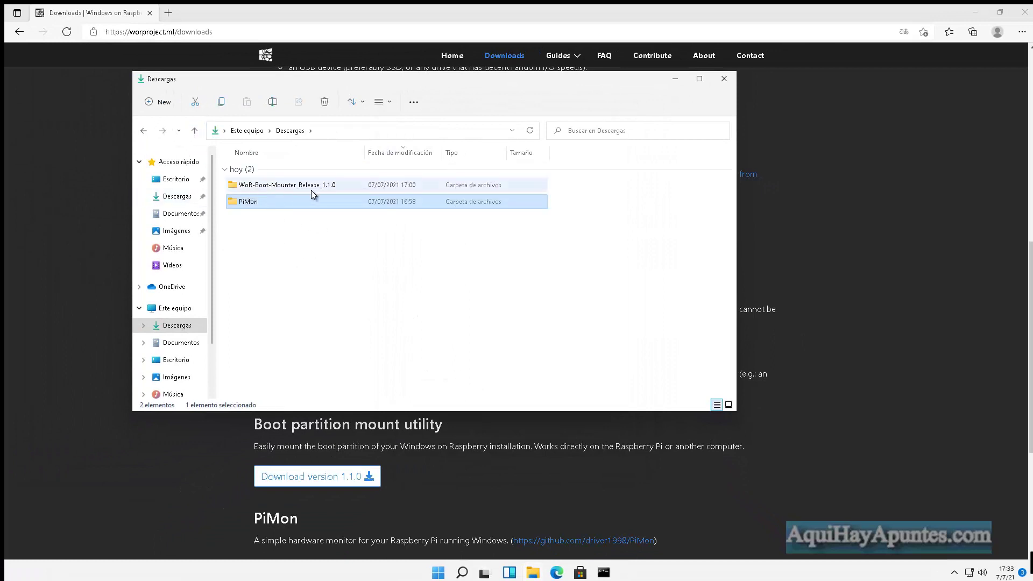
double_click(305, 187)
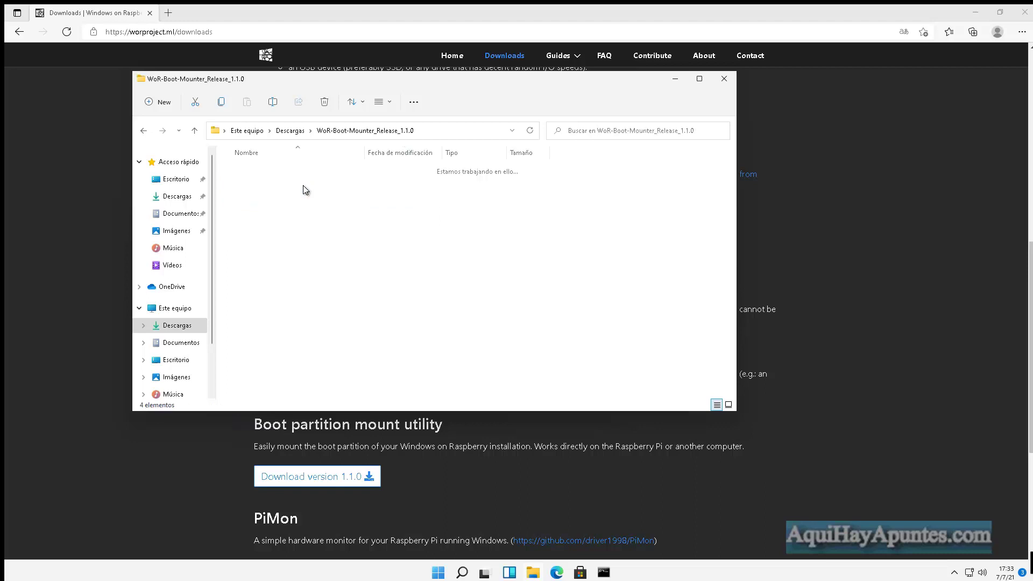
left_click(247, 186)
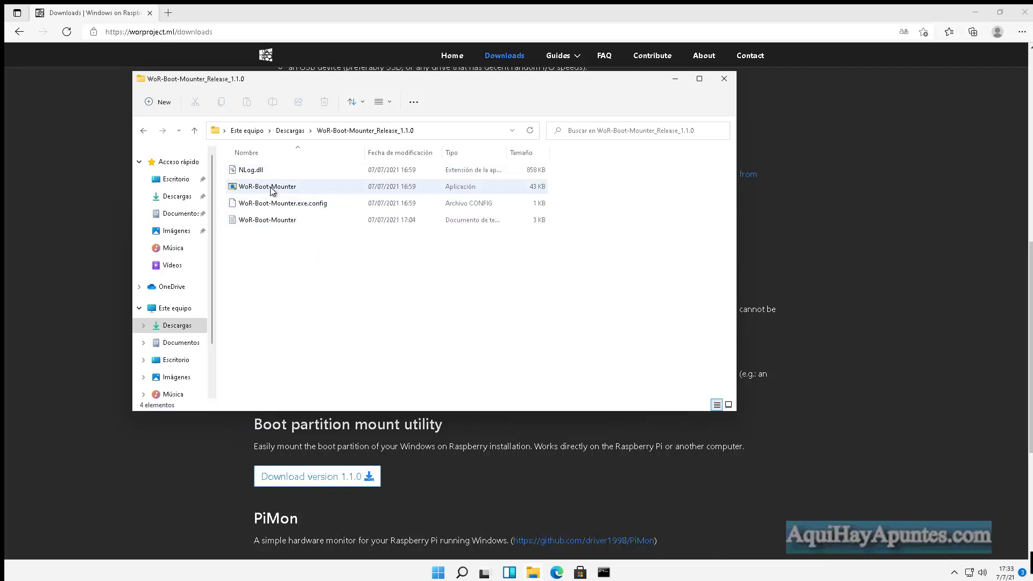
double_click(271, 187)
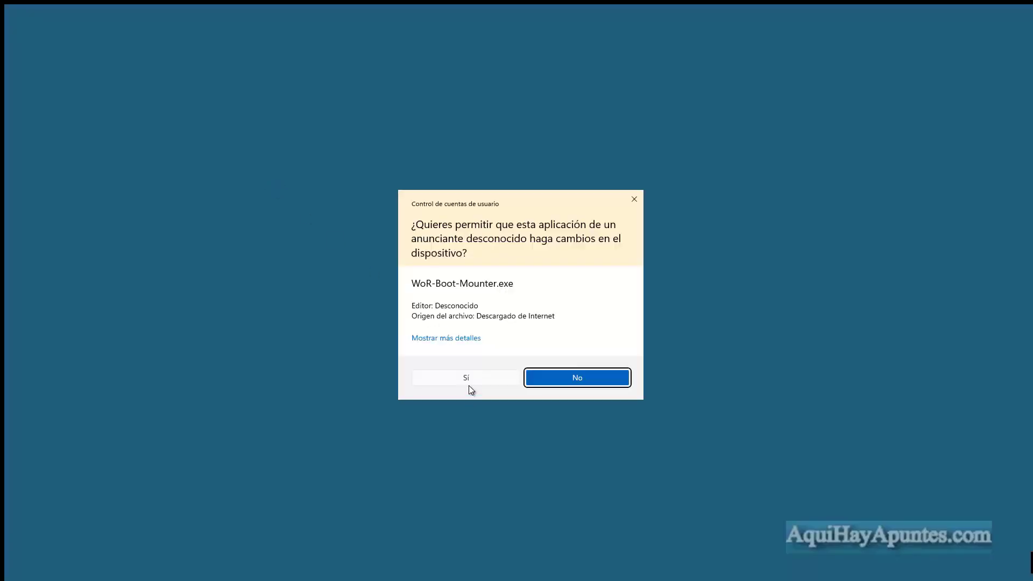
left_click(466, 377)
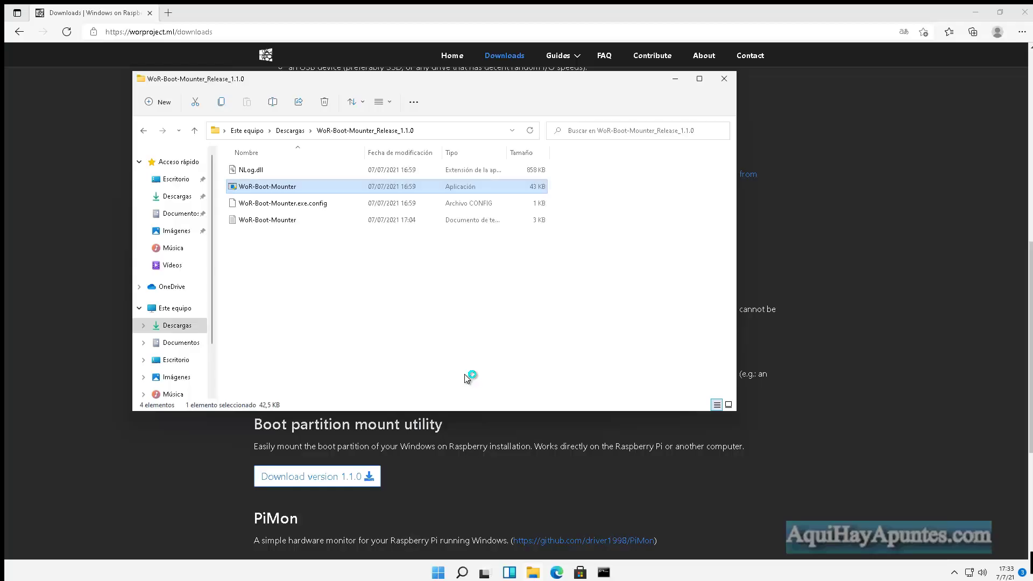
left_click_drag(509, 79, 526, 178)
left_click_drag(530, 141, 521, 94)
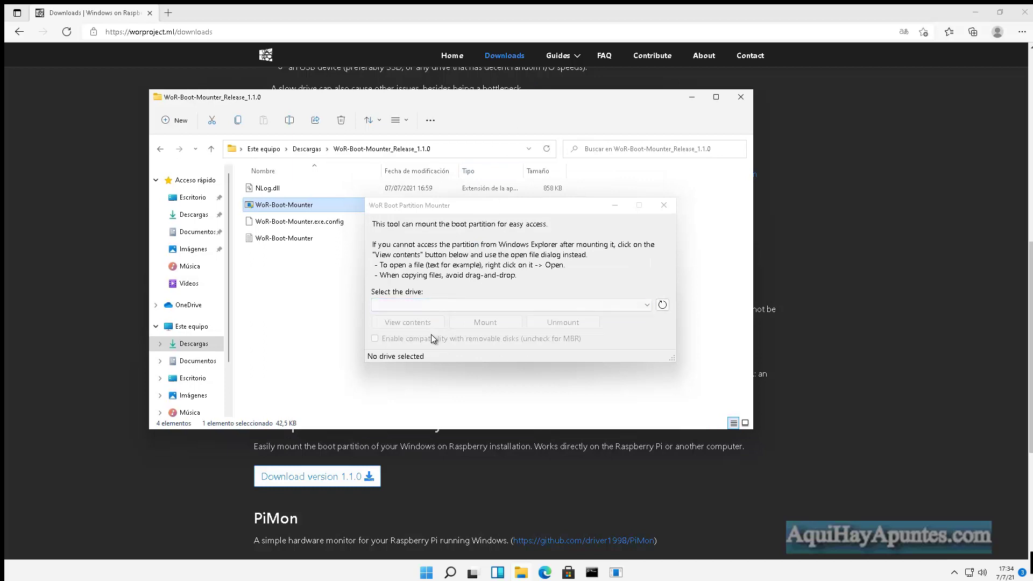
Step: Select Disk 0 - Generic SC128 SD Card in the mounter, and show Este equipo in File Explorer
left_click(639, 305)
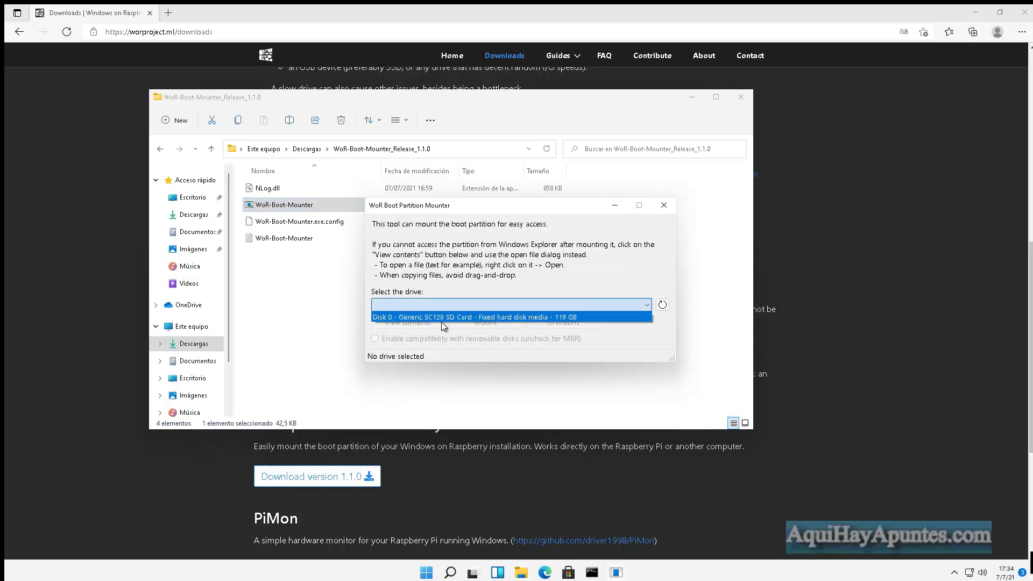
left_click(475, 318)
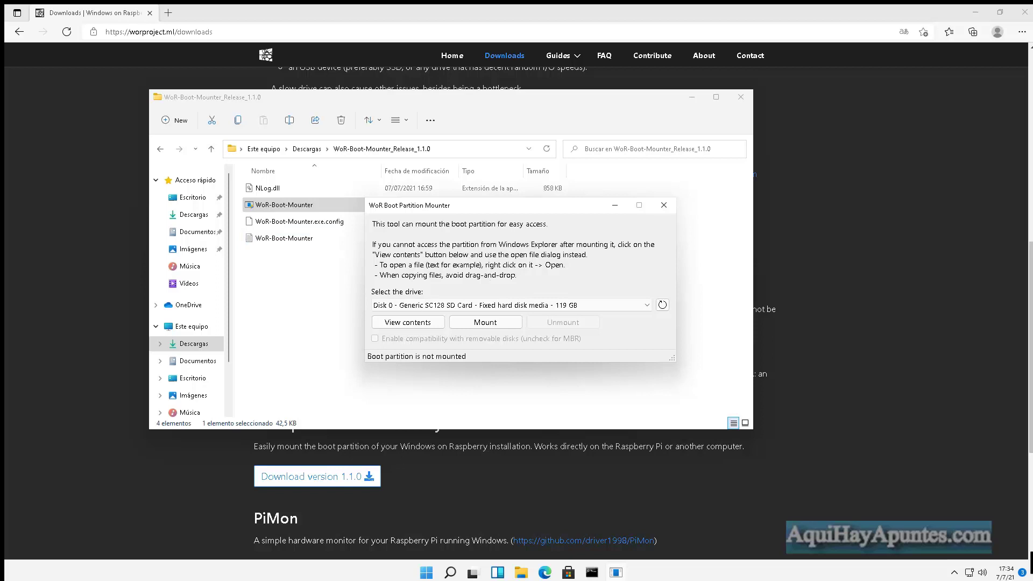
left_click(520, 574)
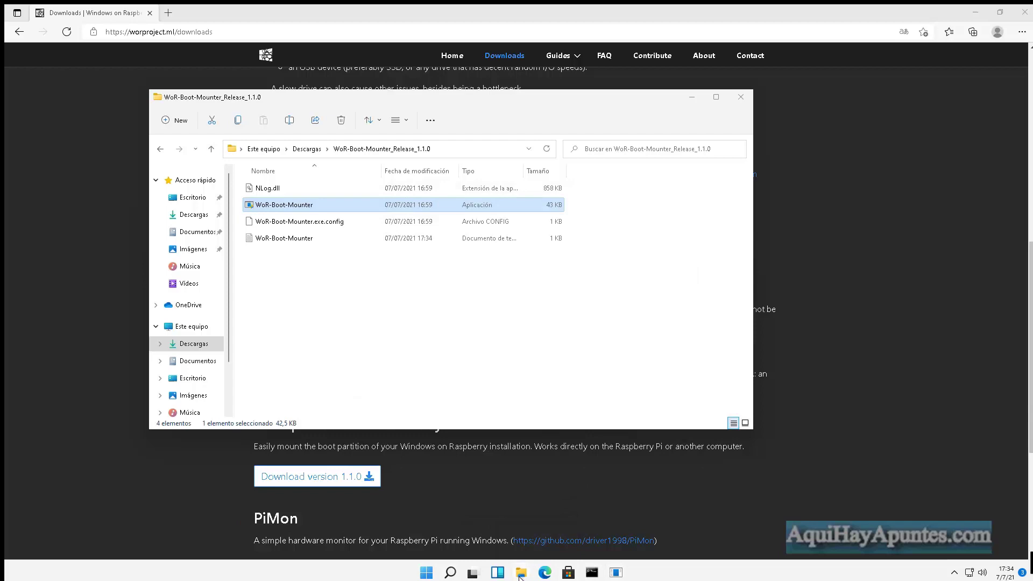
left_click(519, 575)
left_click(520, 573)
left_click(185, 328)
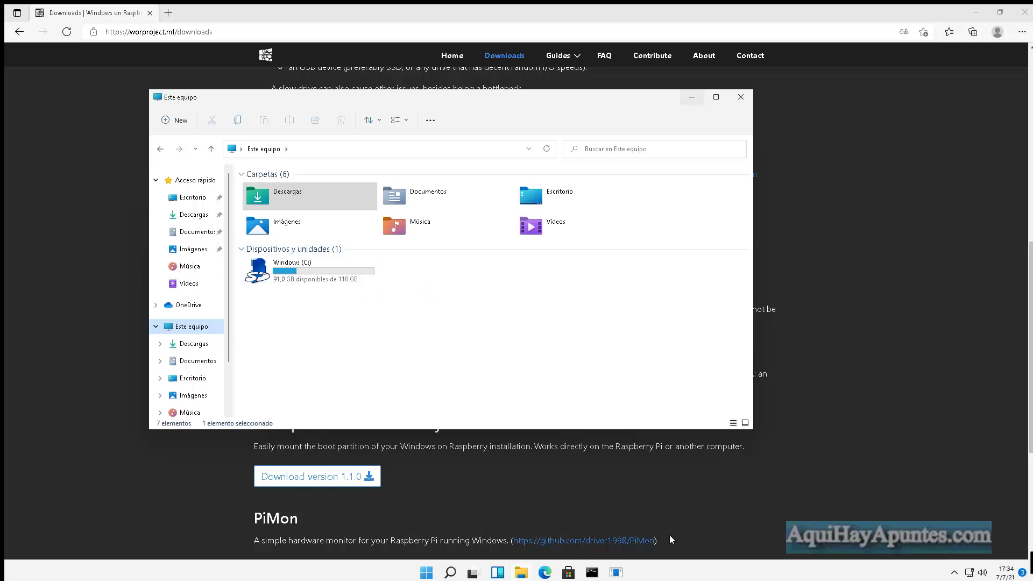
Step: Mount the SD card's boot partition, and move the mounter window away from the drives in File Explorer
left_click(617, 572)
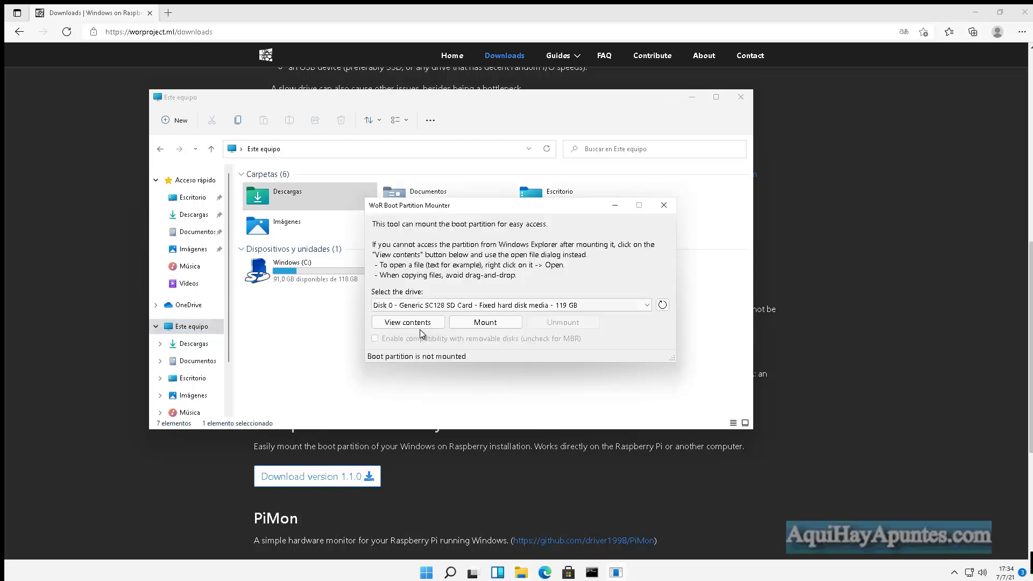
left_click(485, 324)
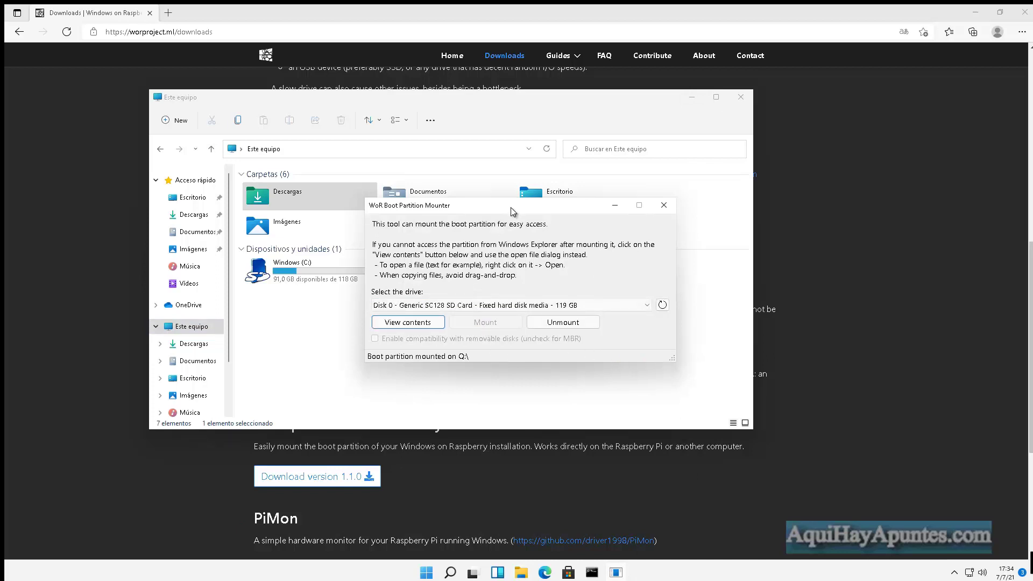
left_click_drag(515, 207, 555, 179)
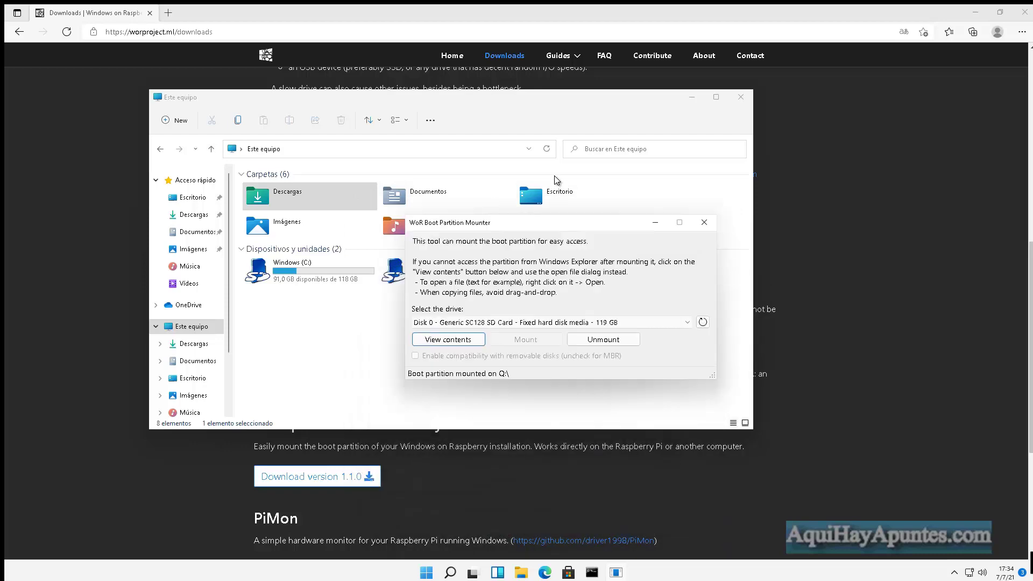
Step: View the boot partition's config file in Notepad through the mounter's contents browser, and close both the file and the browser
left_click(452, 289)
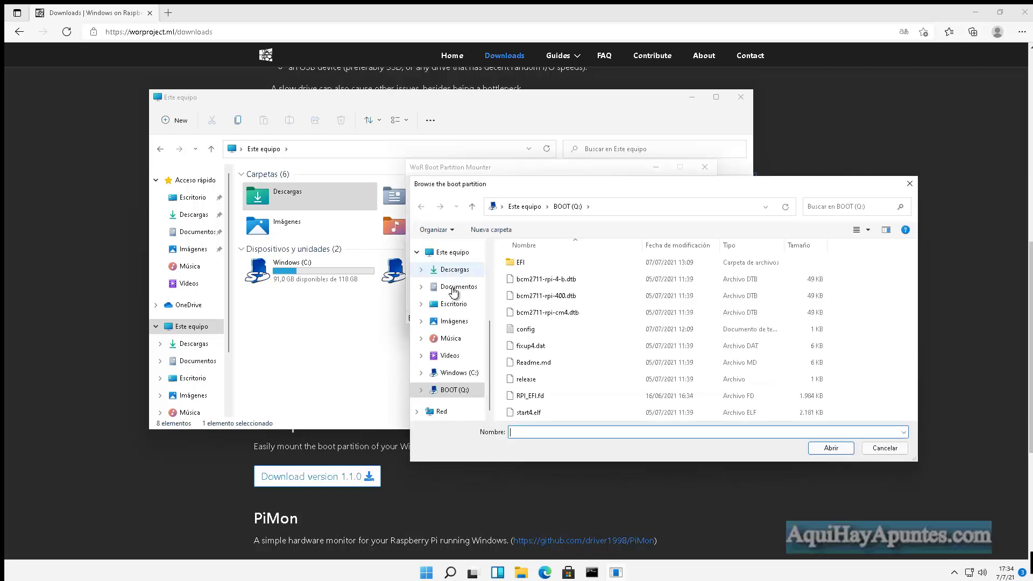
left_click(525, 331)
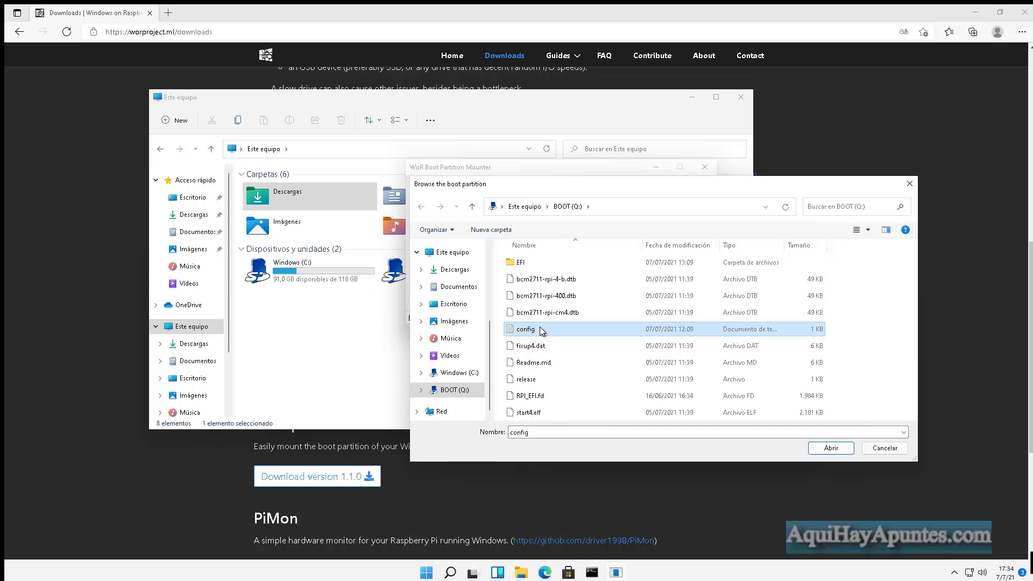
right_click(541, 329)
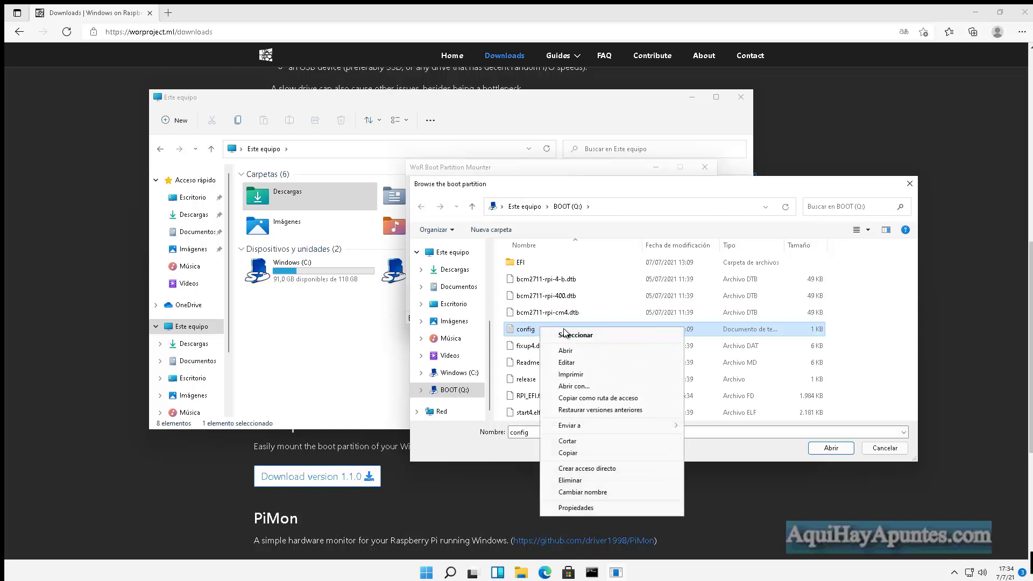
left_click(578, 367)
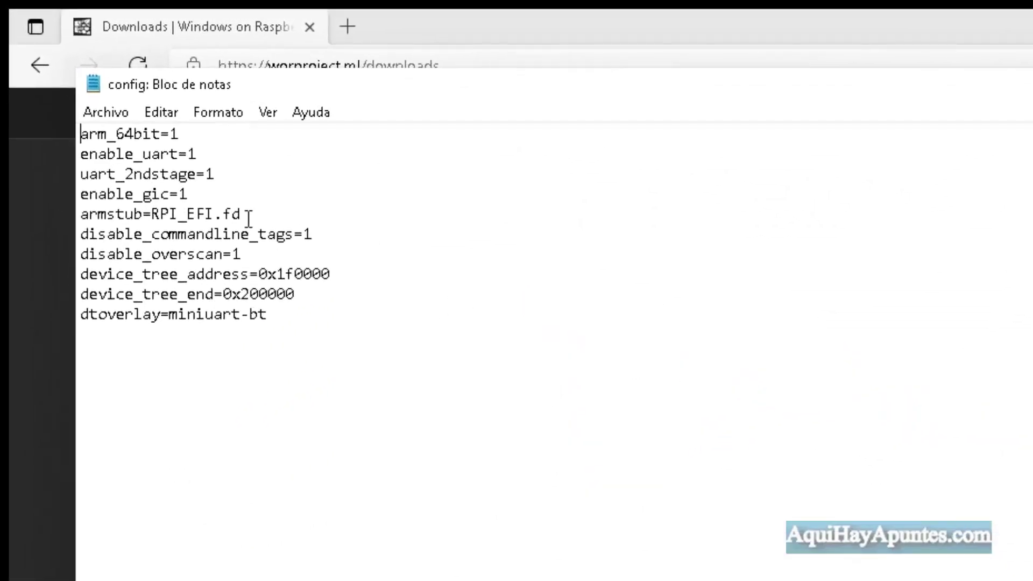
left_click(285, 319)
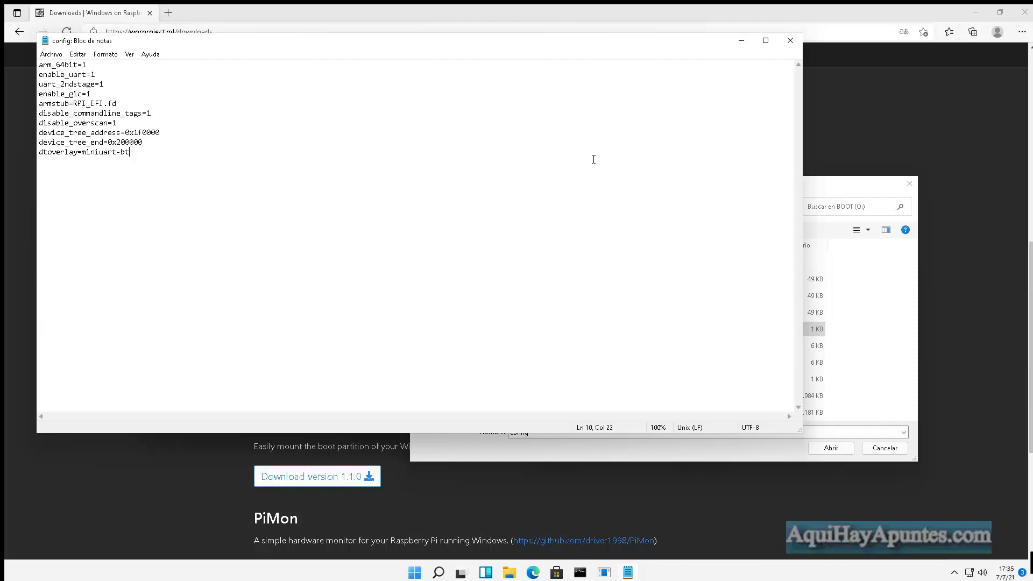
left_click(789, 41)
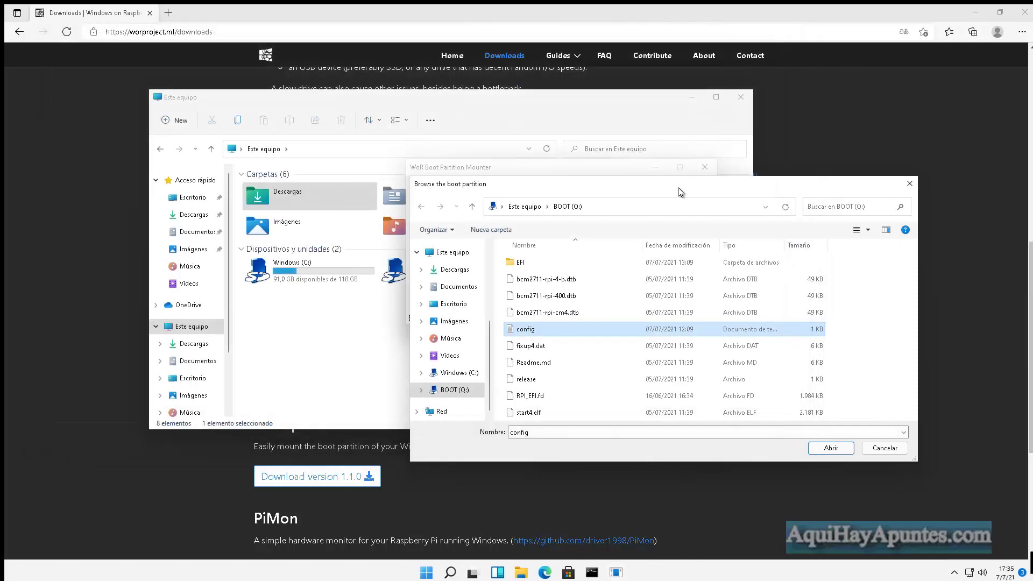
left_click_drag(676, 189, 618, 399)
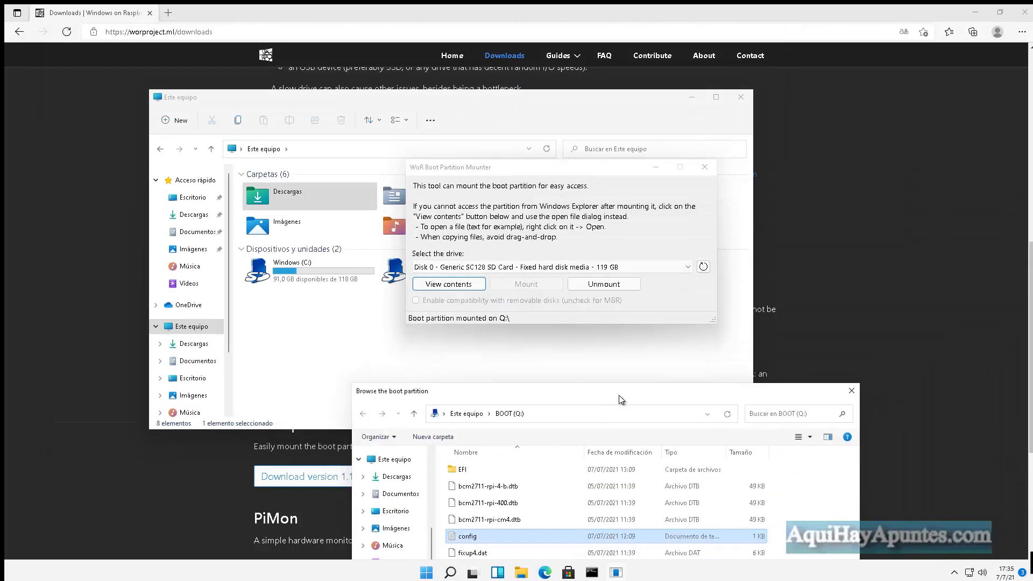
left_click(500, 170)
left_click(851, 389)
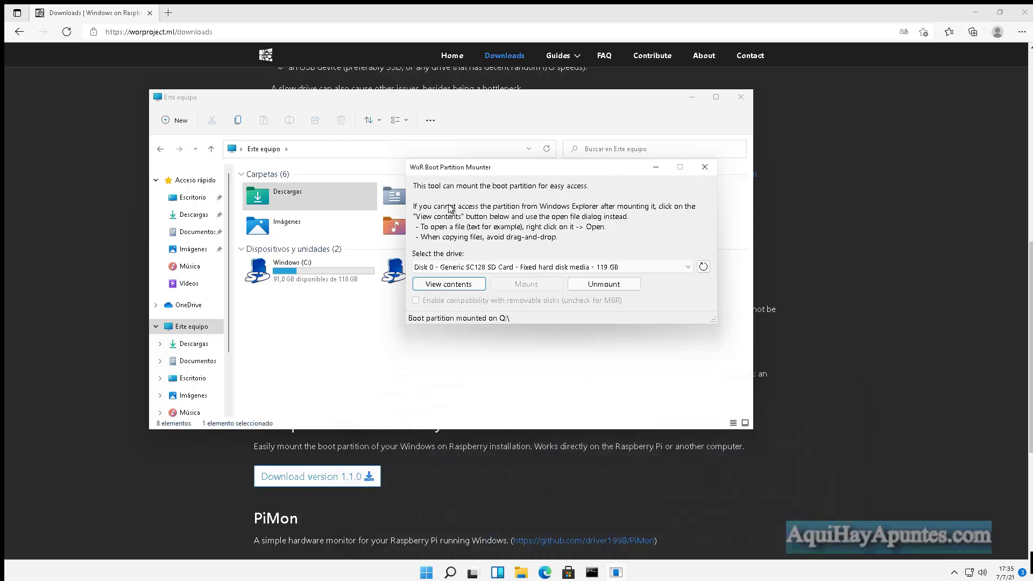
Step: Unmount the boot partition and close WoR Boot Partition Mounter
left_click_drag(469, 170, 512, 332)
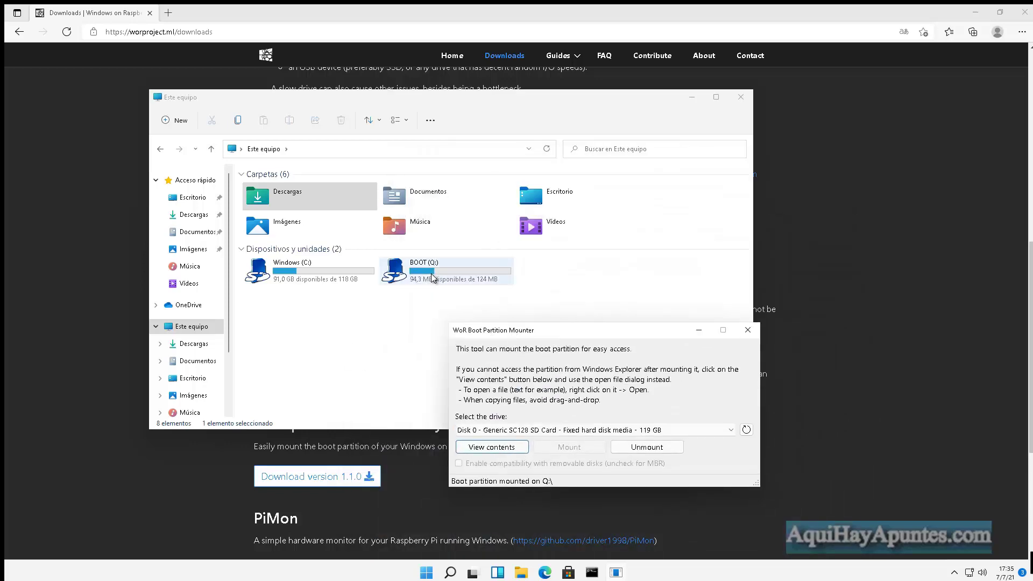
left_click(646, 448)
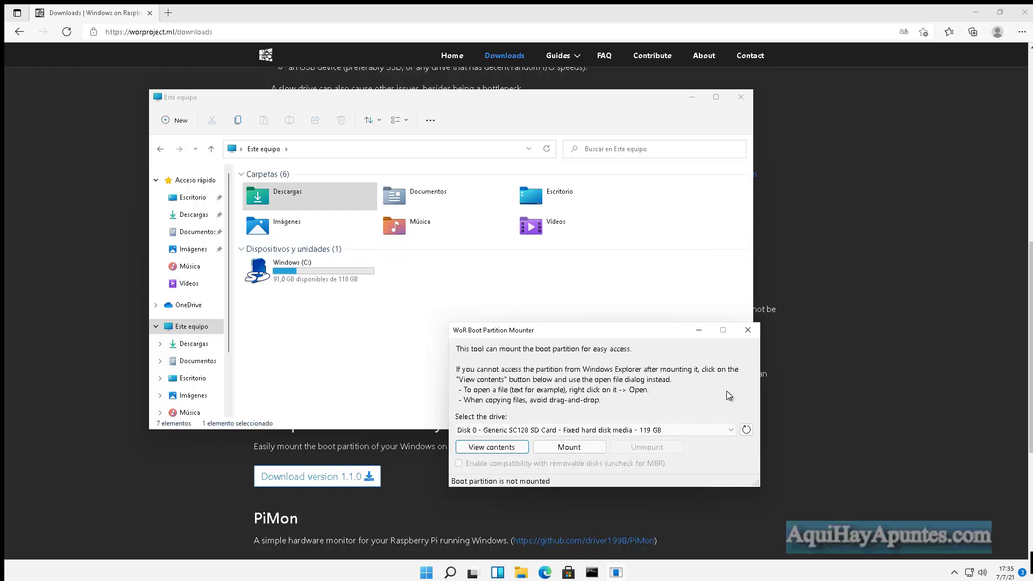
left_click(750, 328)
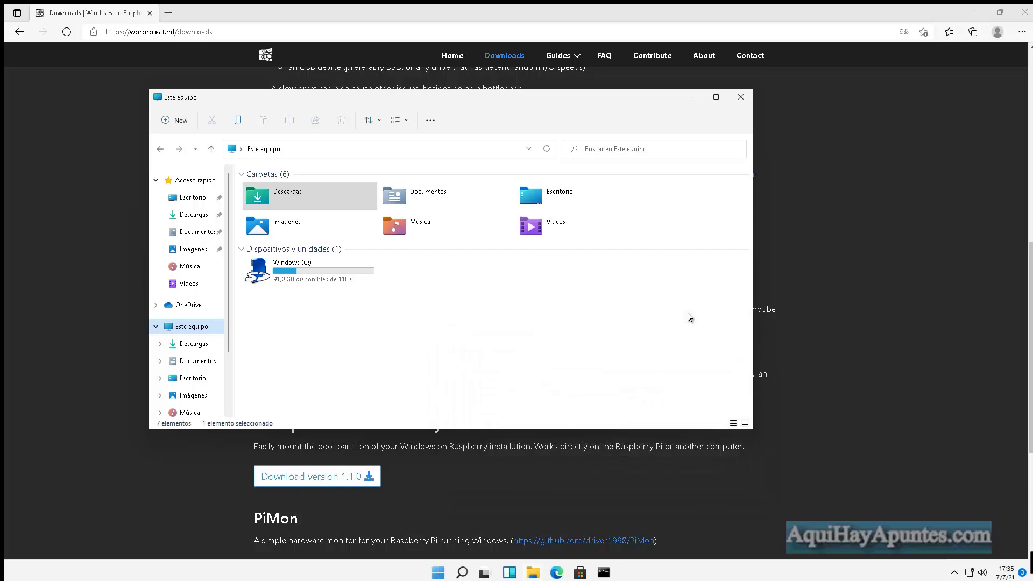
Step: Open Microsoft Store, browse the featured apps and games on its Inicio page, and close the store
left_click(581, 573)
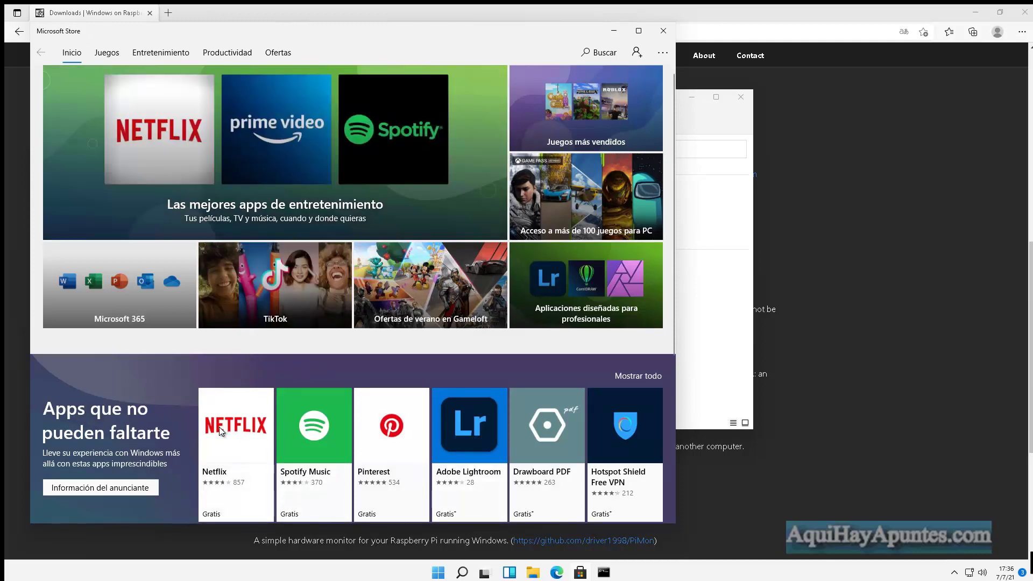
scroll(330, 419, "down", 8)
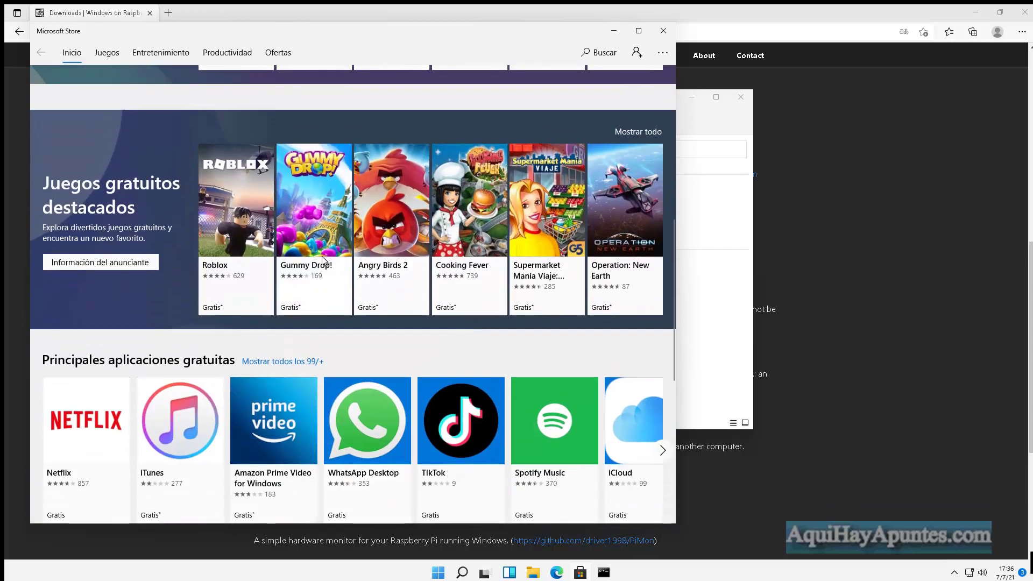
scroll(326, 266, "down", 1)
scroll(326, 270, "down", 1)
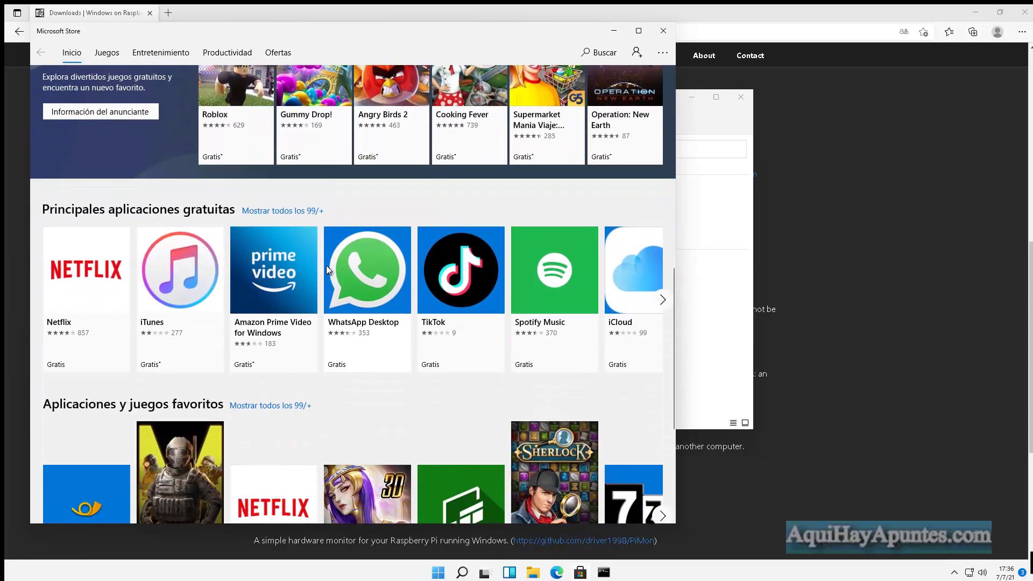
scroll(327, 266, "up", 3)
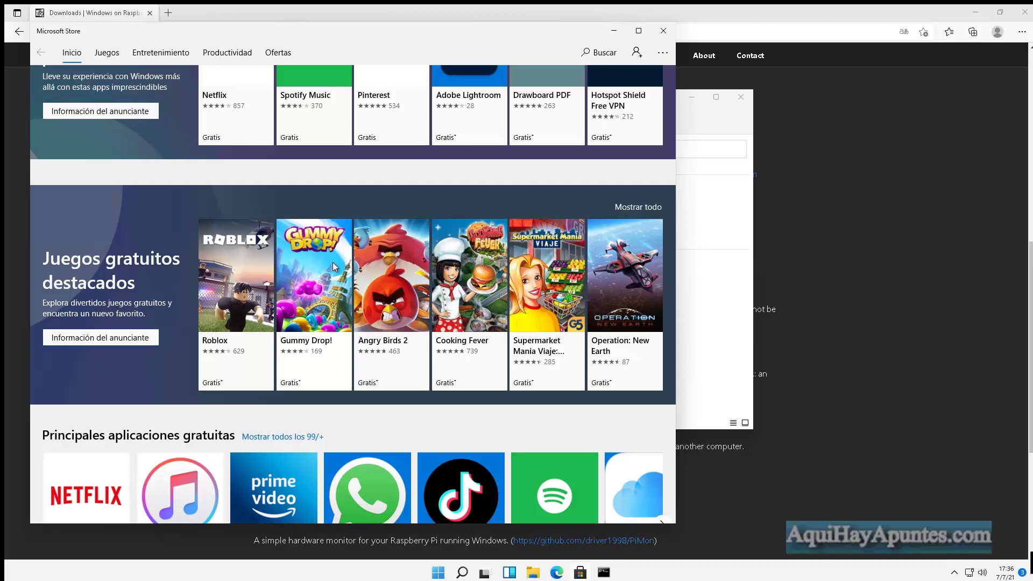
scroll(379, 259, "down", 3)
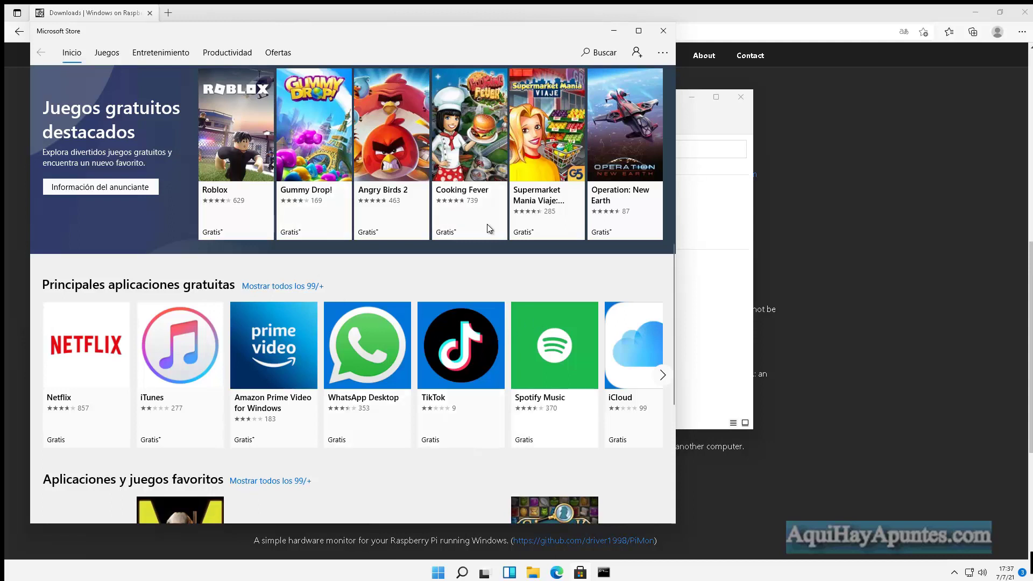
scroll(522, 272, "down", 3)
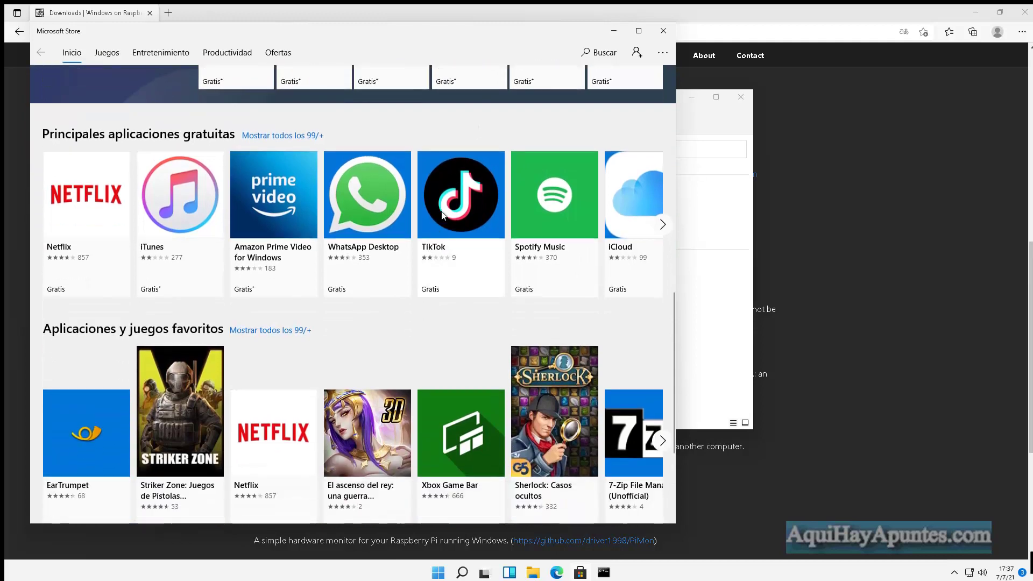
scroll(493, 213, "down", 2)
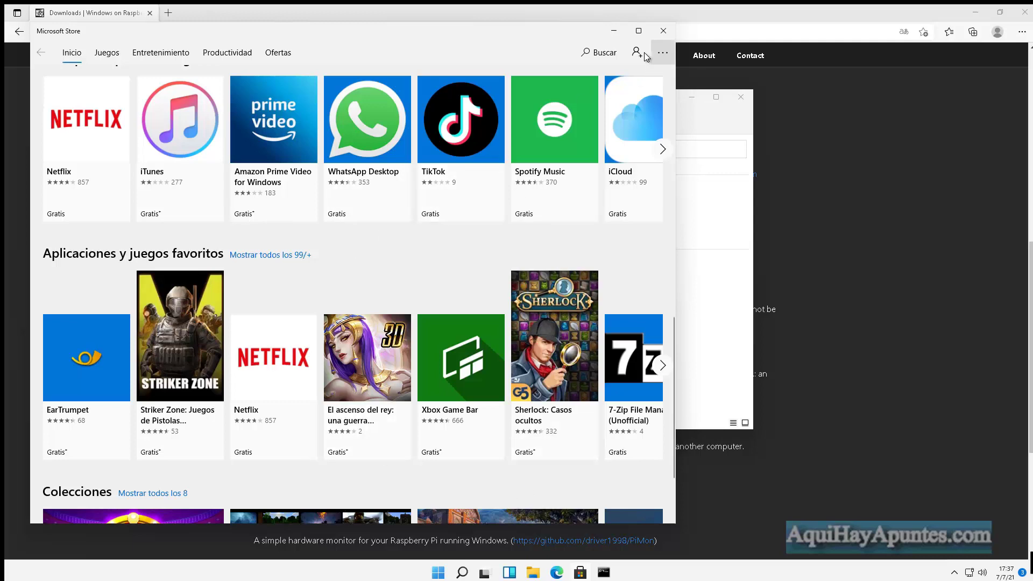
left_click(664, 31)
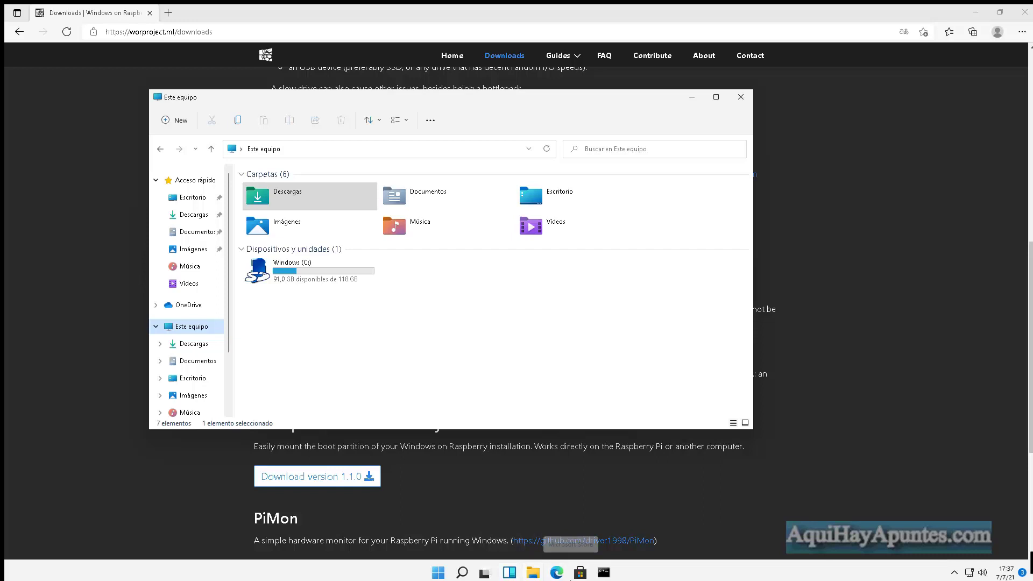
left_click(556, 577)
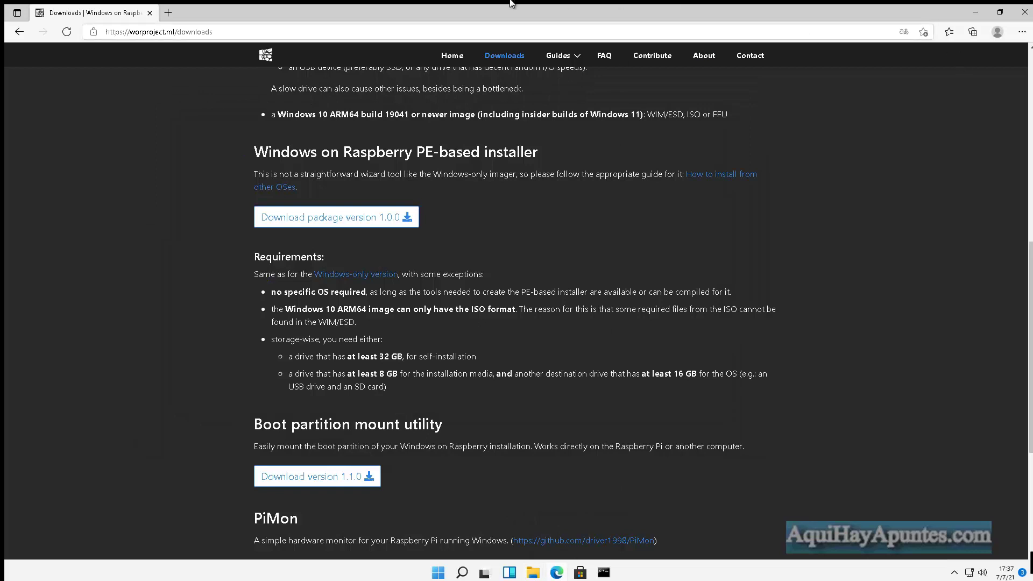
left_click(200, 26)
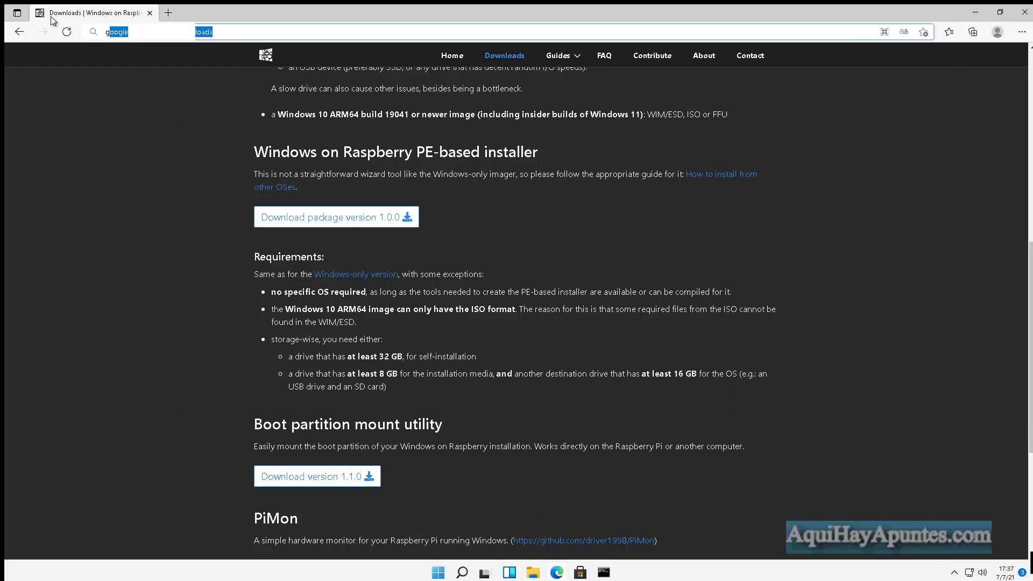
type("google")
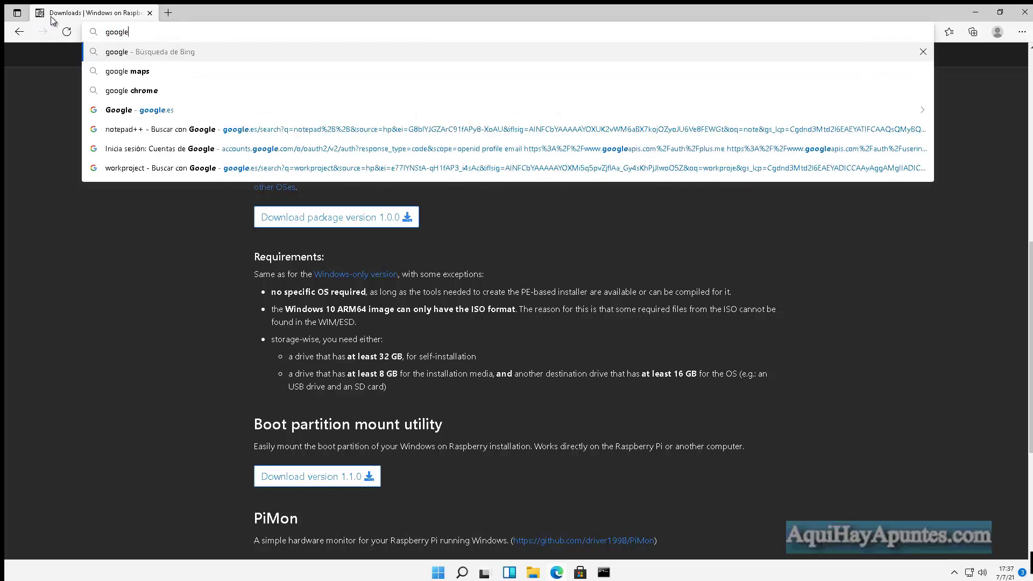
key("Return")
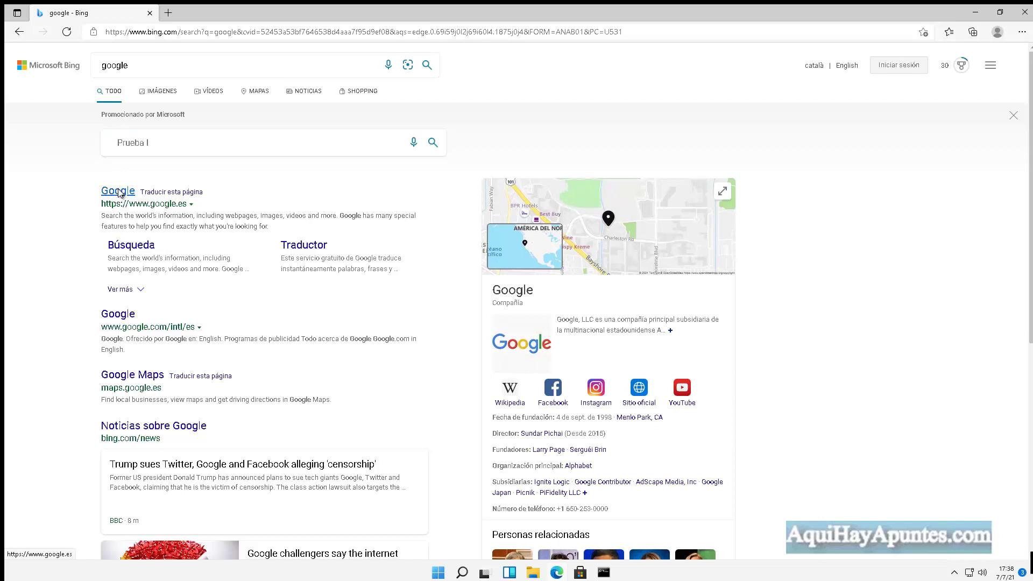
left_click(119, 192)
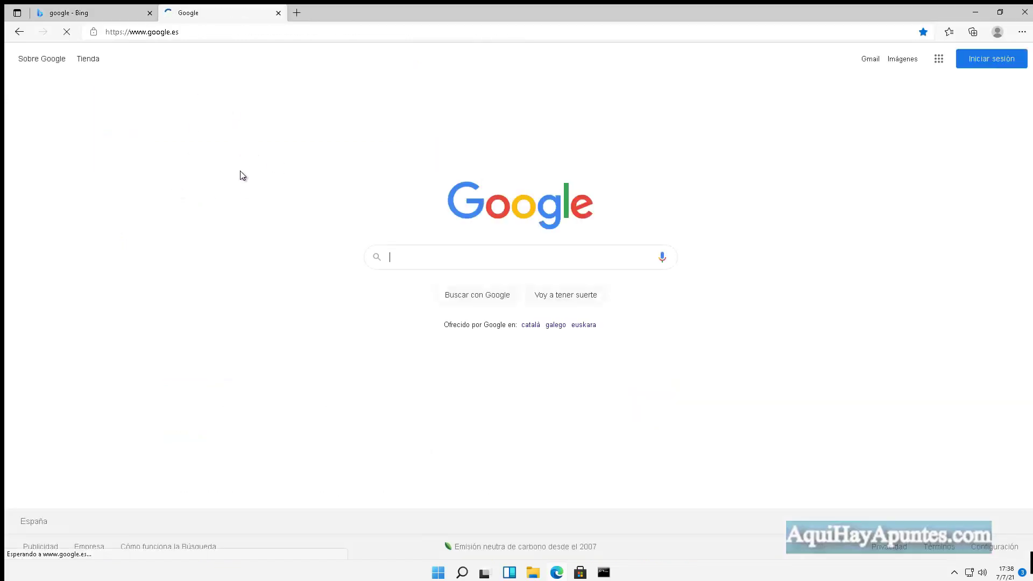
Step: Search Google for "notepad++" and open the Notepad++ 7 - 64 bits result
left_click(430, 258)
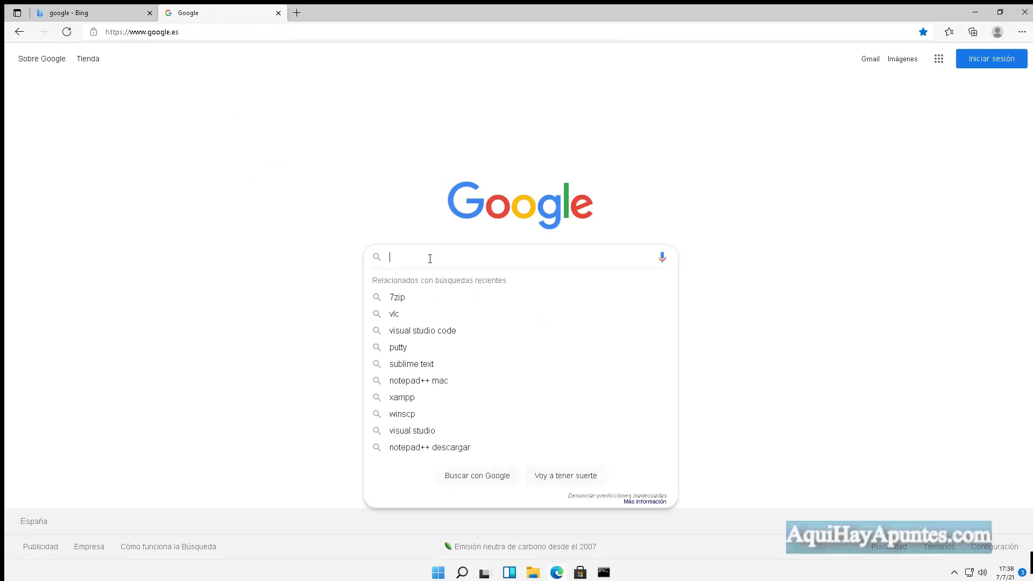
type("note")
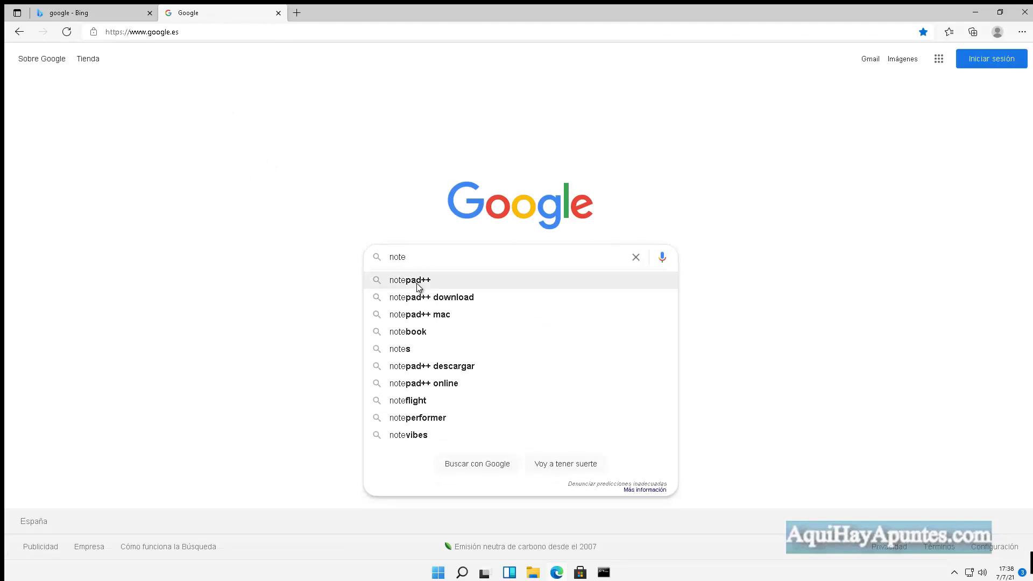
left_click(417, 280)
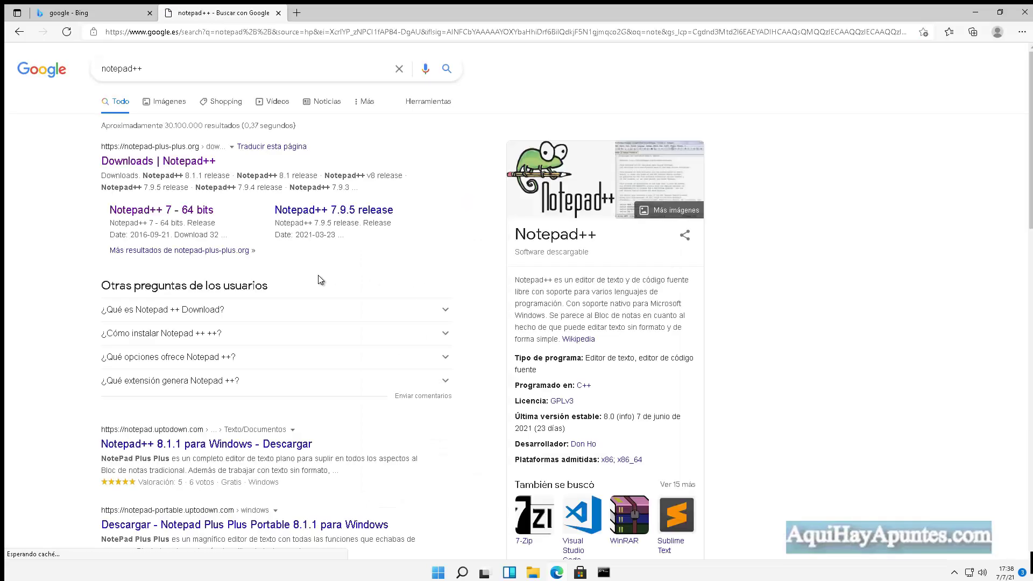
left_click(168, 211)
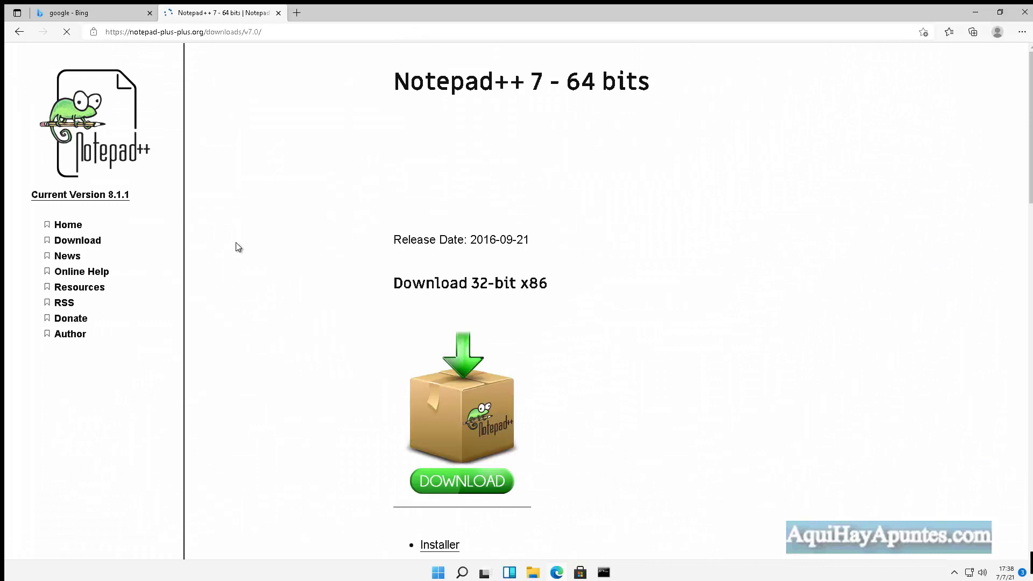
Step: Download the Installer listed under Download 64-bit x64 on the Notepad++ page
scroll(496, 288, "down", 3)
scroll(498, 296, "down", 6)
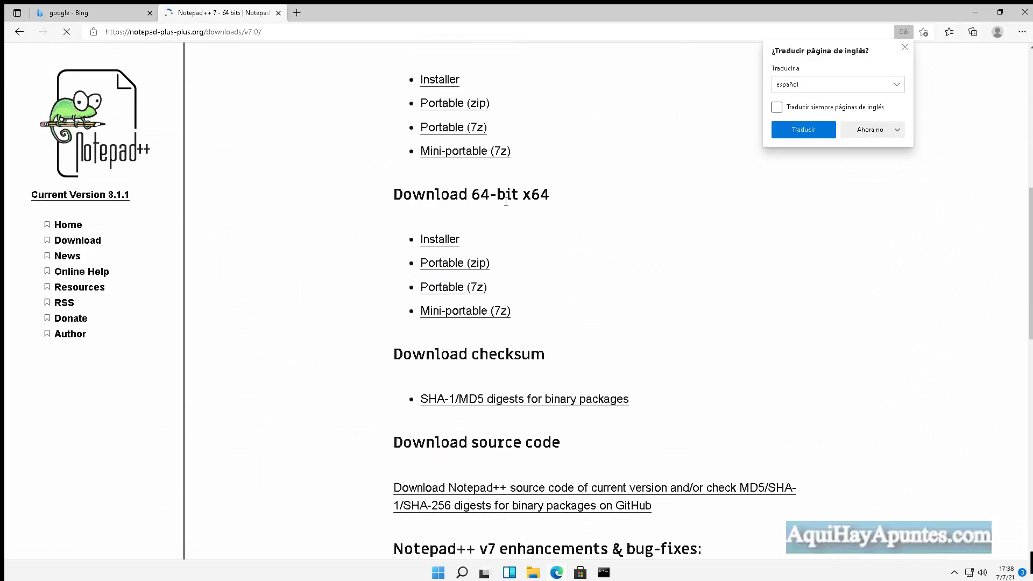
left_click(437, 242)
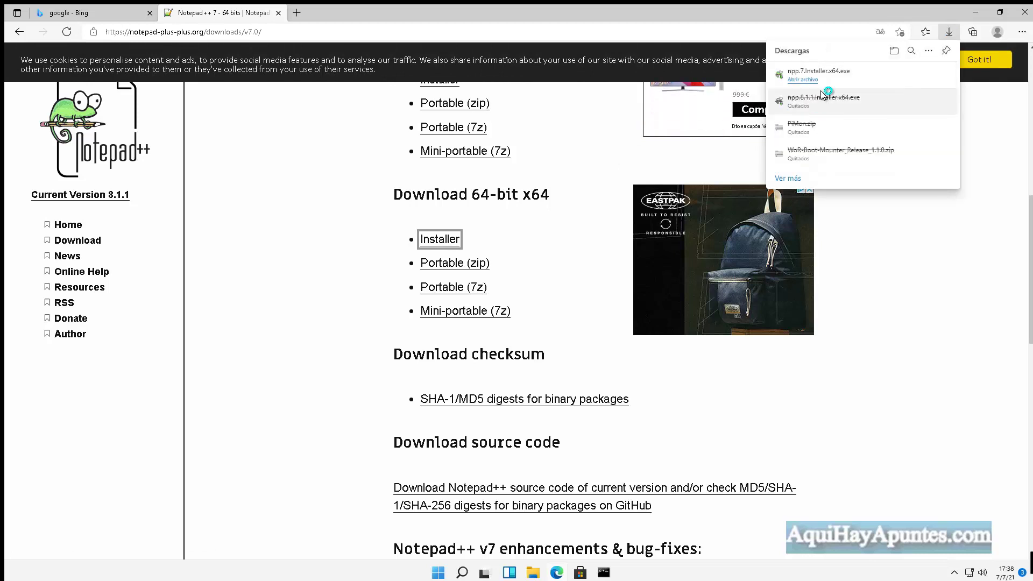
Step: Run the downloaded npp.7.Installer.x64.exe, allow it to make changes, and accept Spanish / Espanol as the installer language
mouse_move(823, 81)
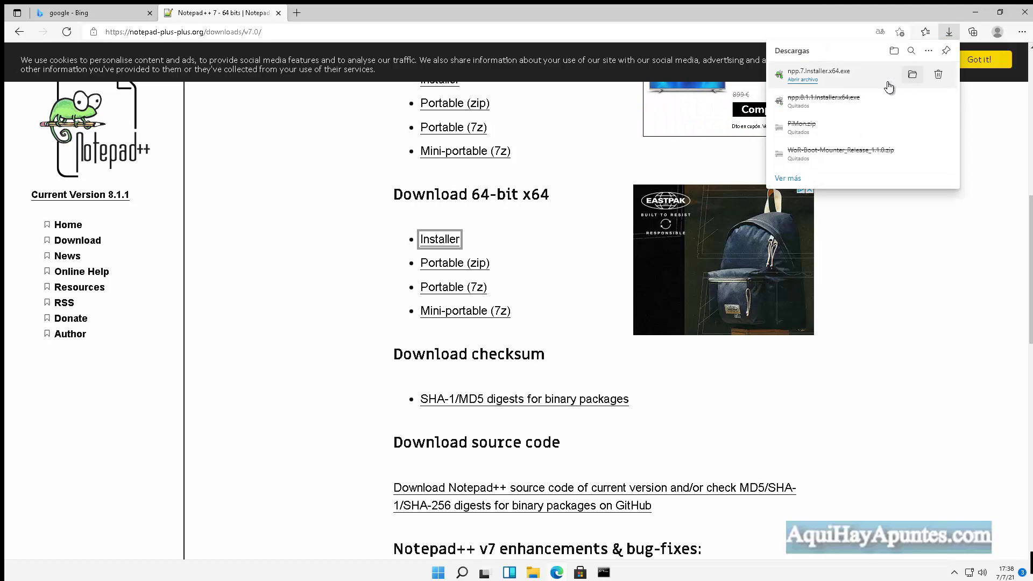
left_click(801, 80)
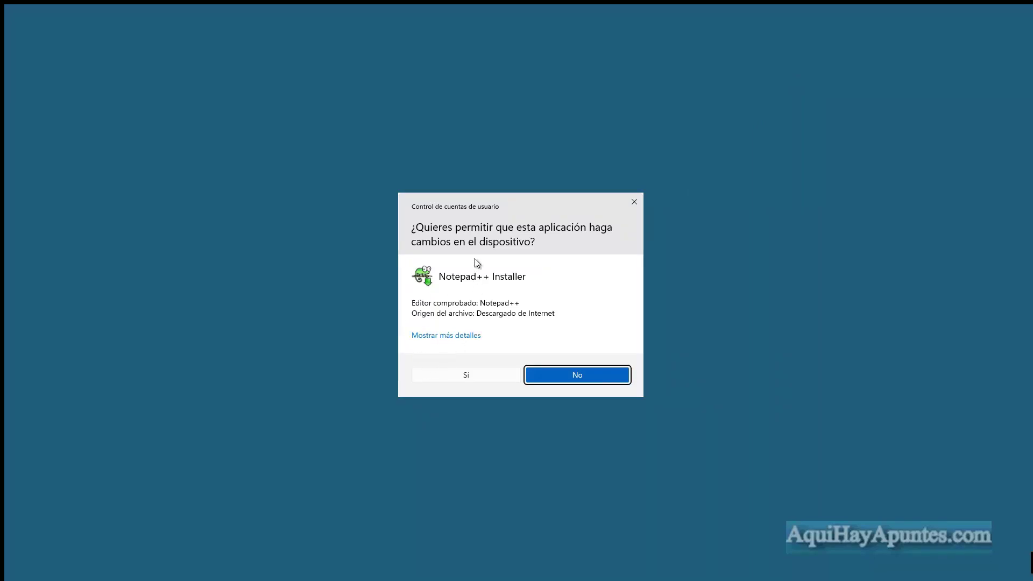
left_click(470, 375)
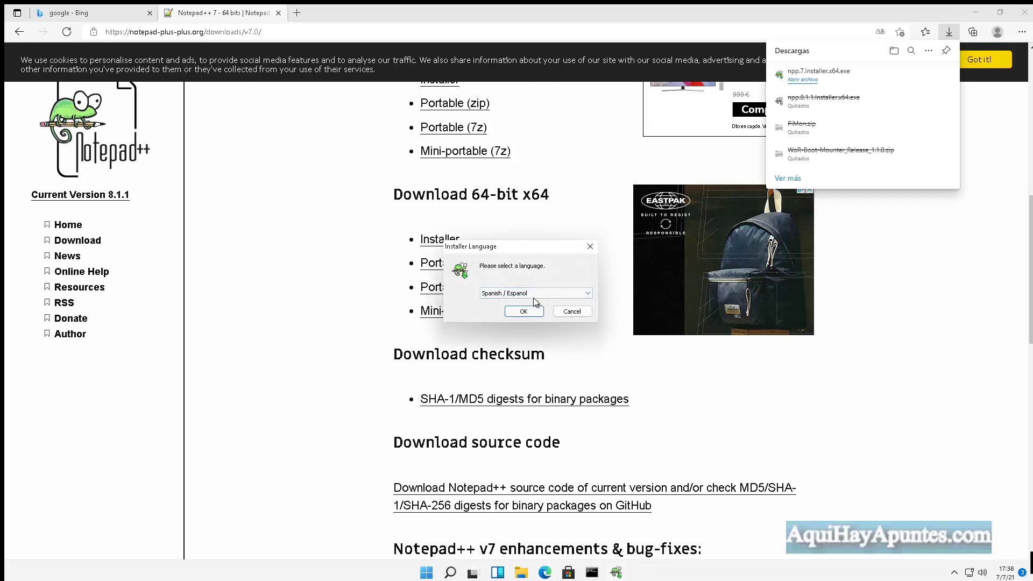
left_click(527, 311)
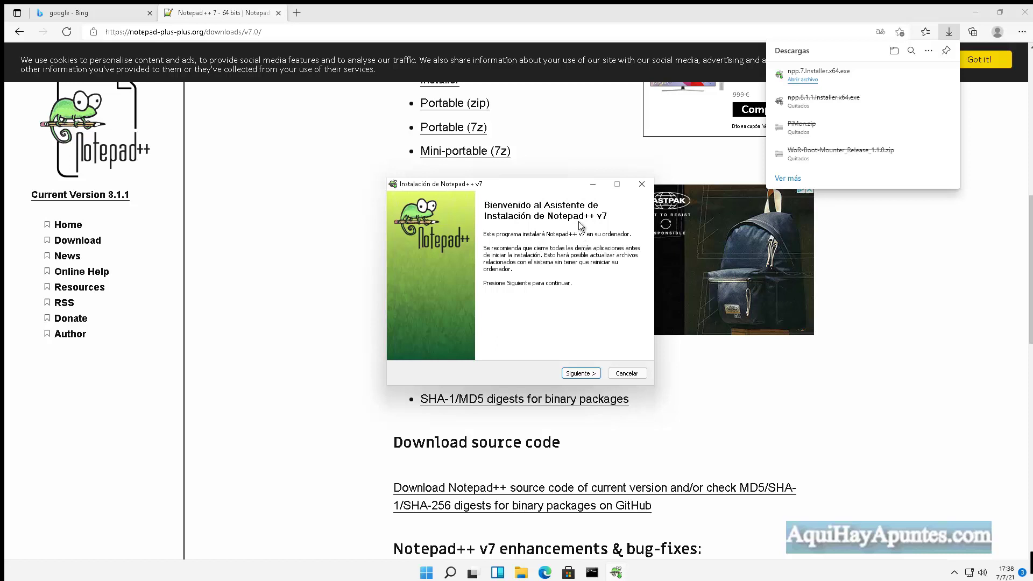
Step: Accept the Notepad++ v7 license and install it in C:\Program Files\Notepad++ with the default components and options
left_click(582, 373)
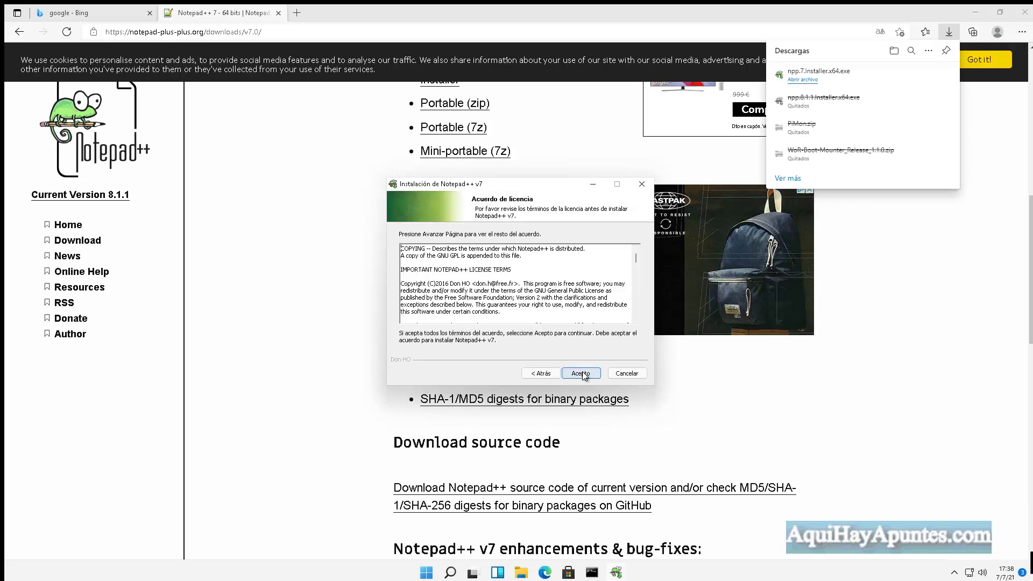
left_click(580, 373)
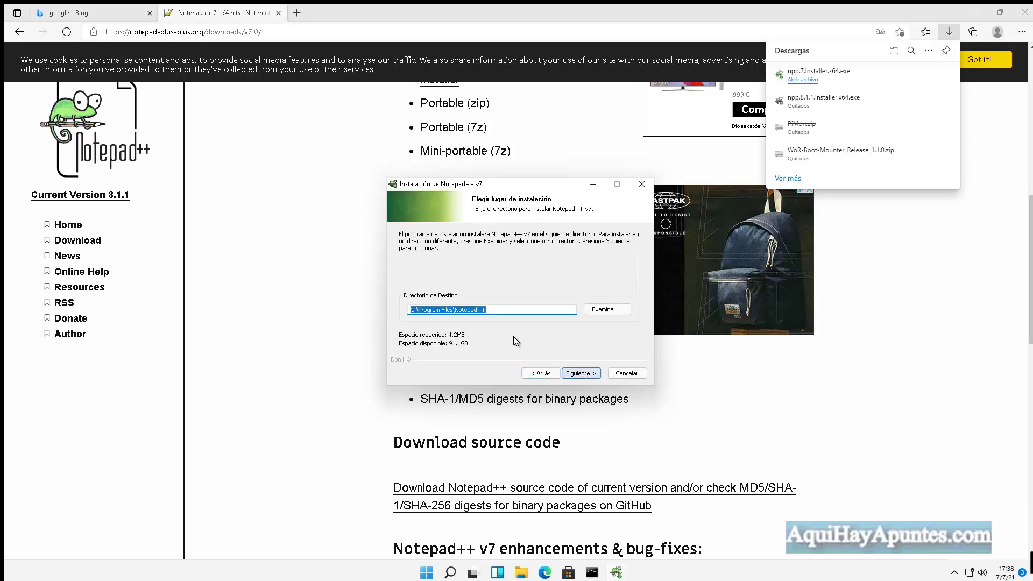
left_click(581, 374)
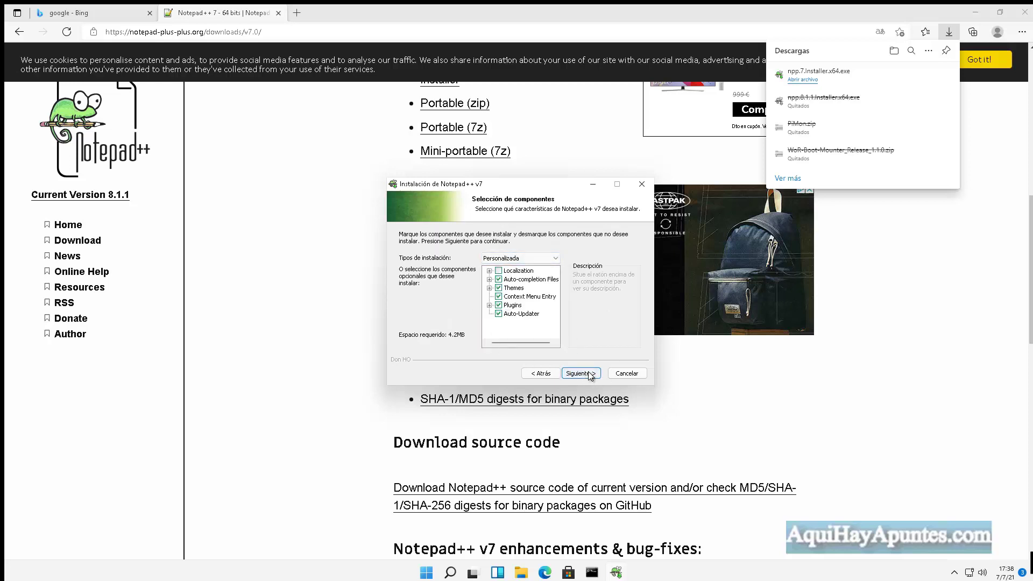
left_click(589, 373)
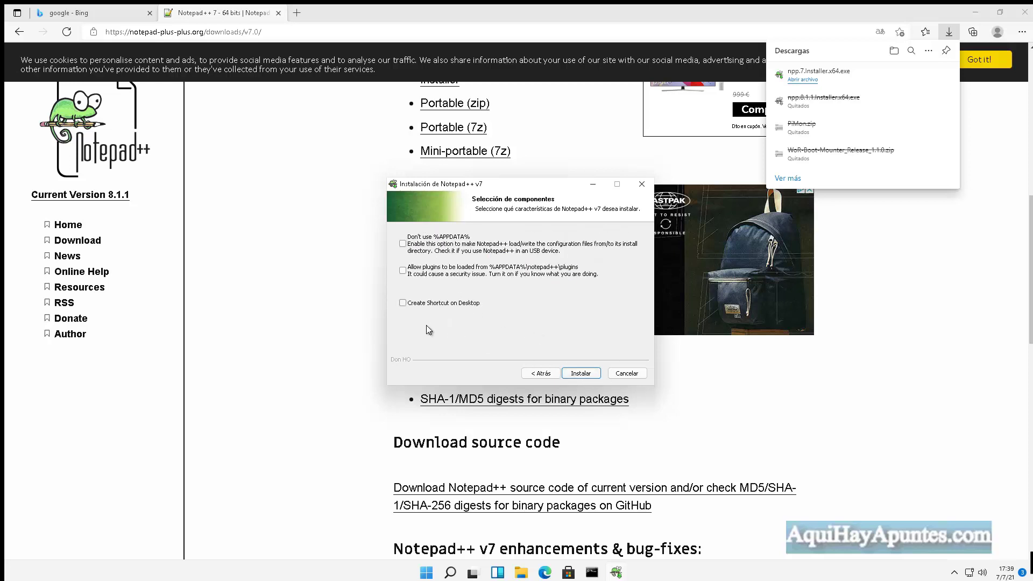
left_click(589, 375)
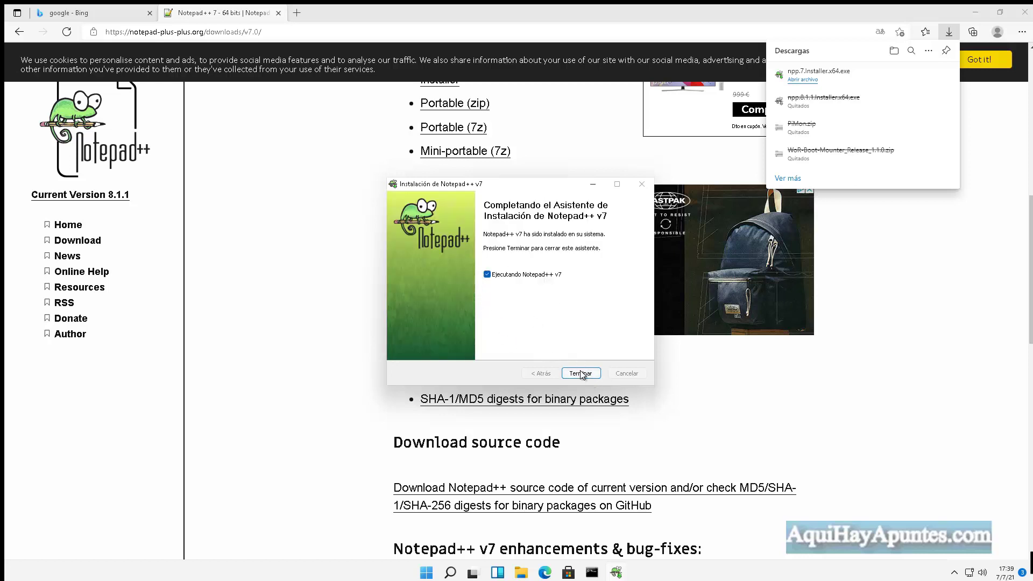
Step: Finish the installer with Notepad++ v7 set to launch, decline the update download, and close the editor after moving its window
left_click(579, 373)
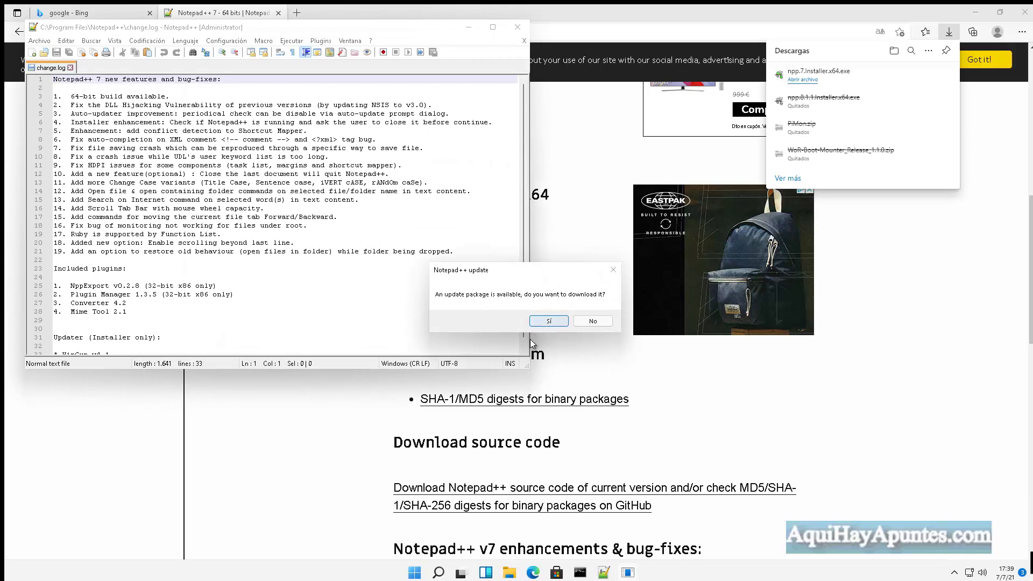
left_click(592, 321)
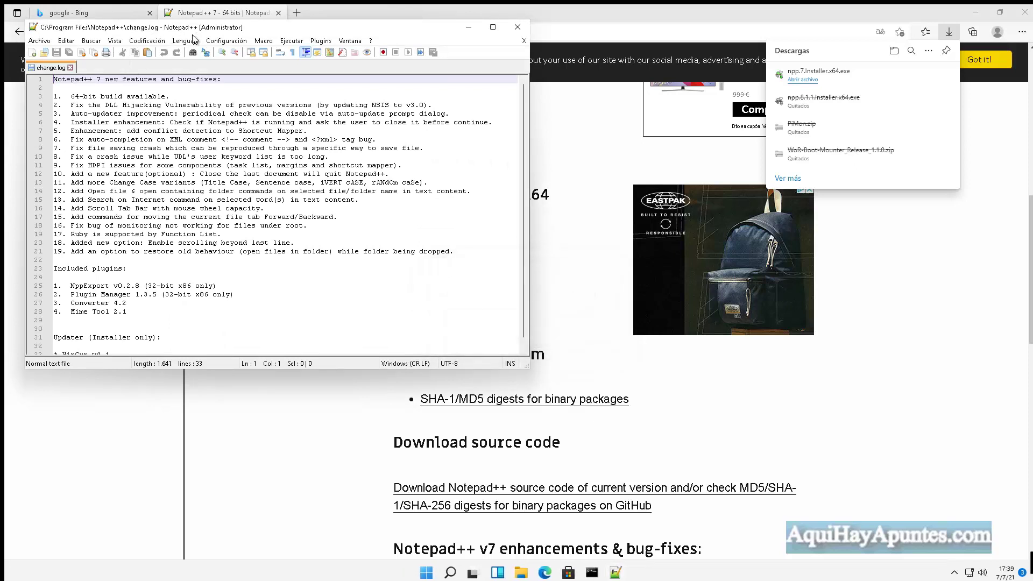
left_click_drag(350, 31, 440, 67)
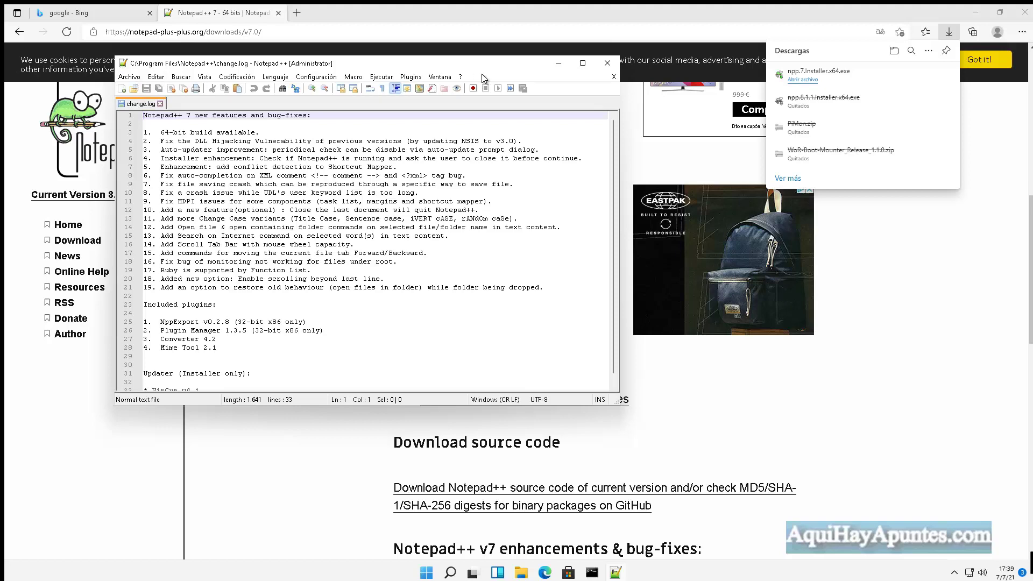
left_click(607, 63)
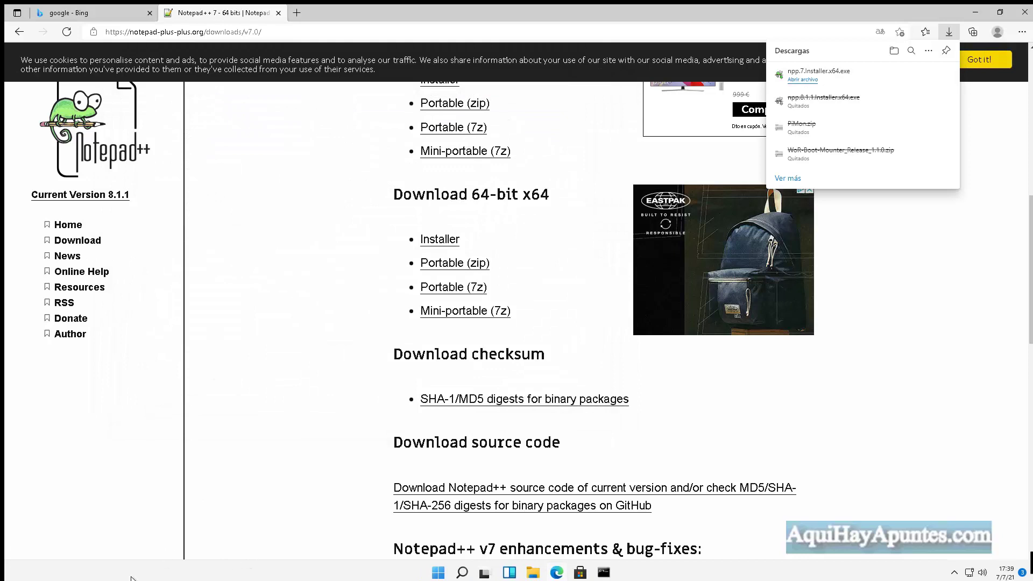
Step: View the Descargas folder in File Explorer, and return to the Notepad++ download page in Edge
left_click(534, 572)
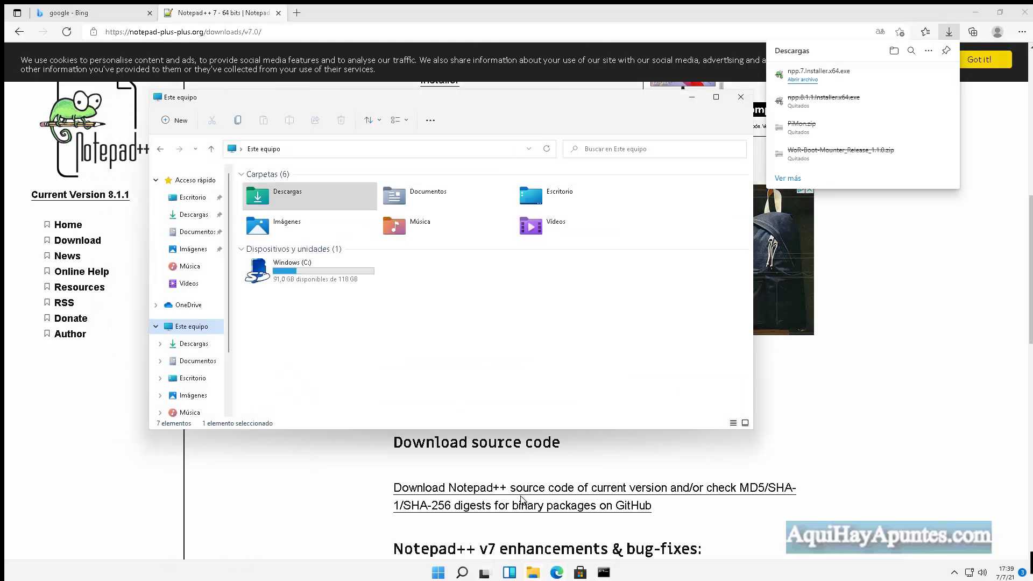
left_click(188, 216)
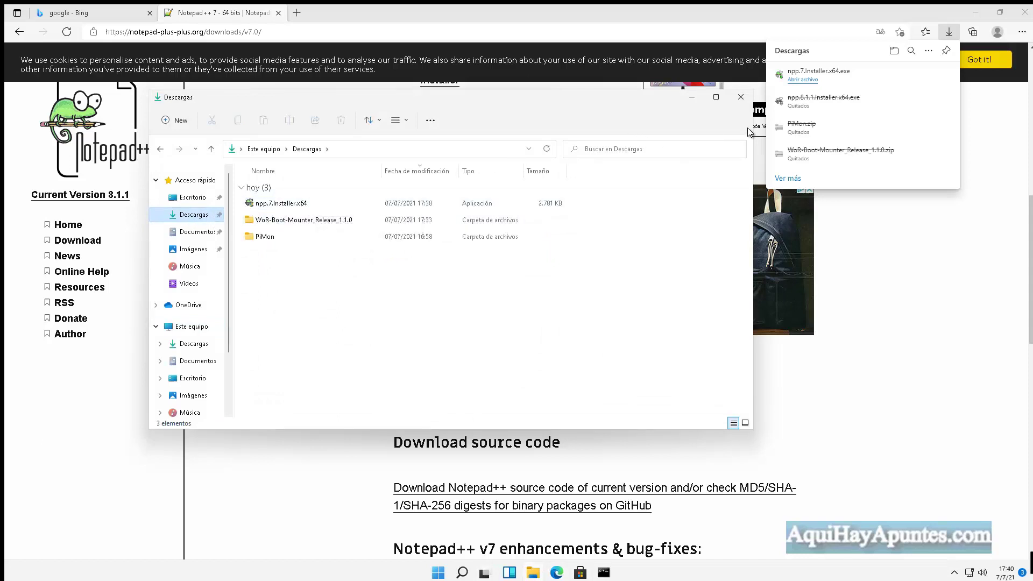
left_click(931, 261)
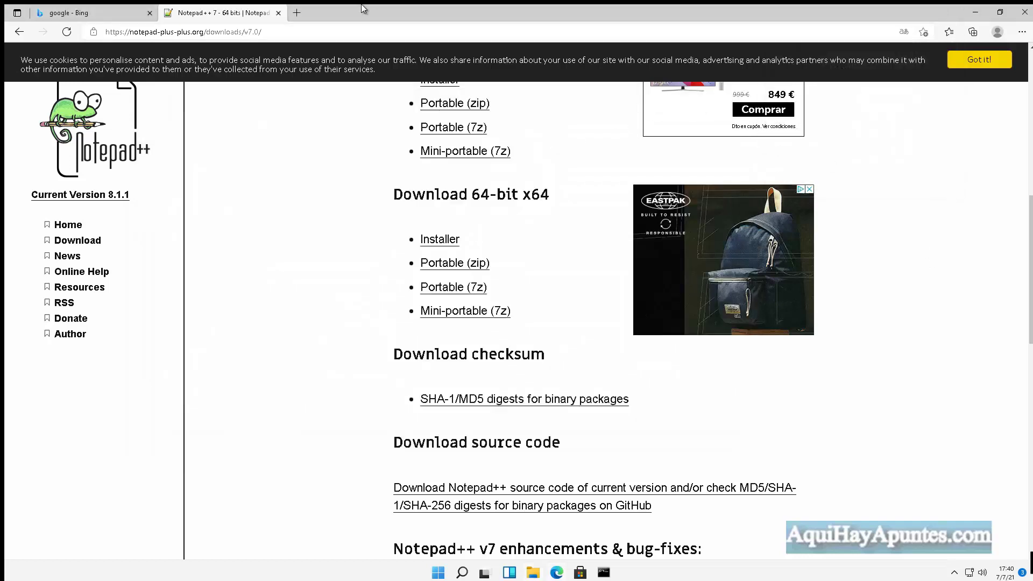
Step: Open the Drivers Windows favorite and examine the notes and driver status table for Raspberry Pi 4 / 400 (ARM64)
left_click(950, 31)
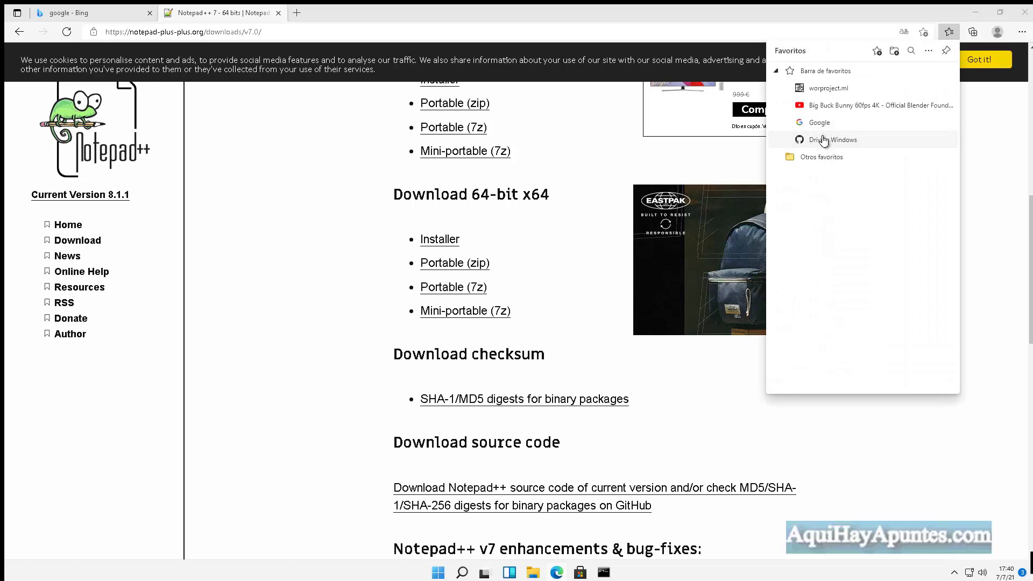
left_click(825, 140)
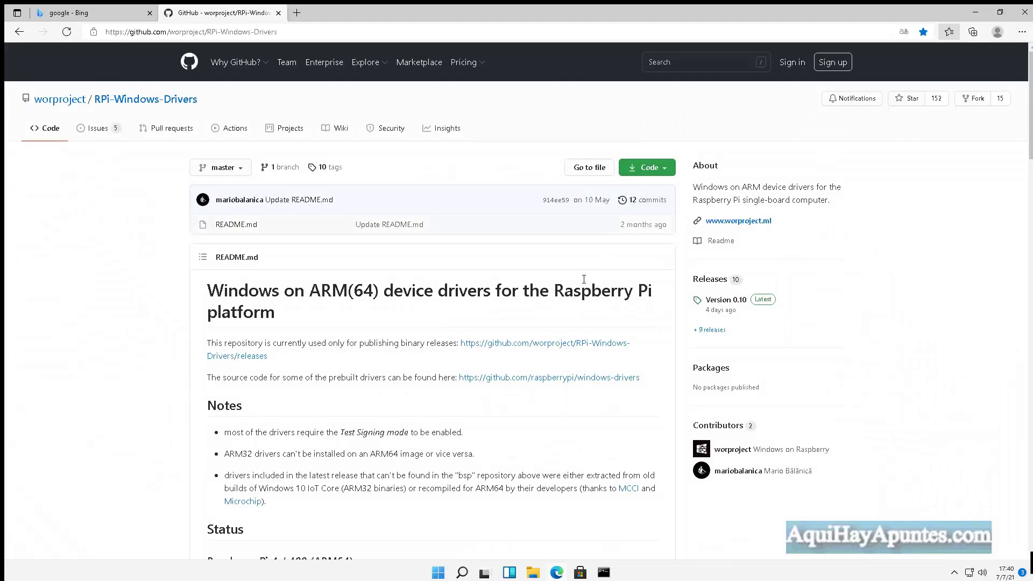
scroll(586, 277, "down", 3)
scroll(584, 282, "down", 3)
scroll(584, 283, "up", 4)
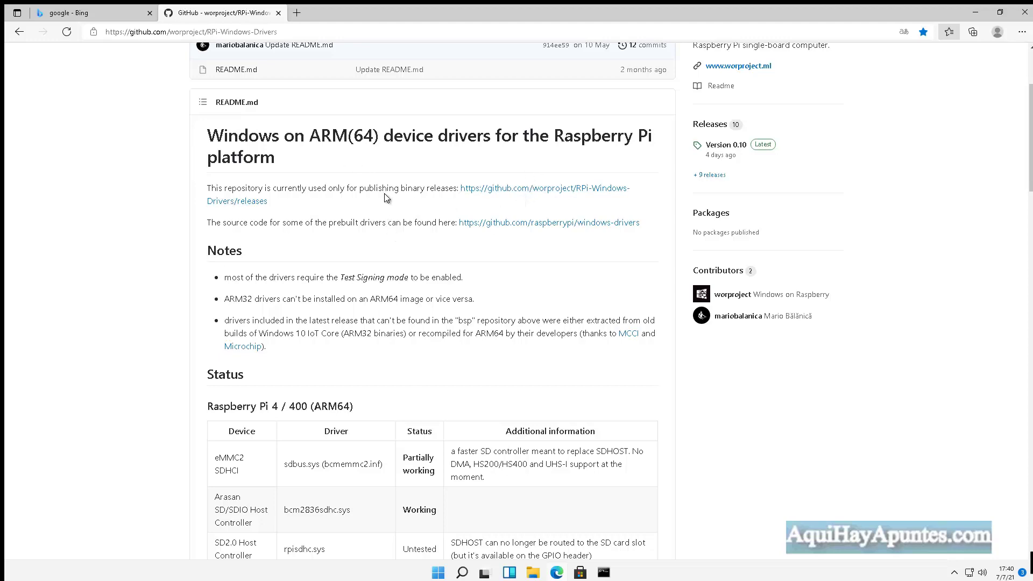
scroll(385, 198, "down", 4)
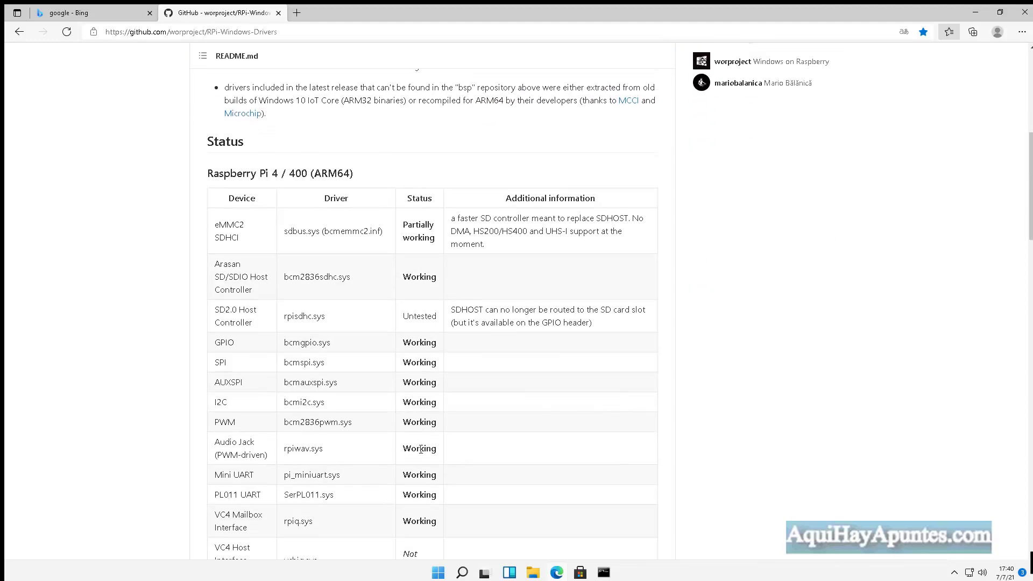
scroll(421, 447, "down", 1)
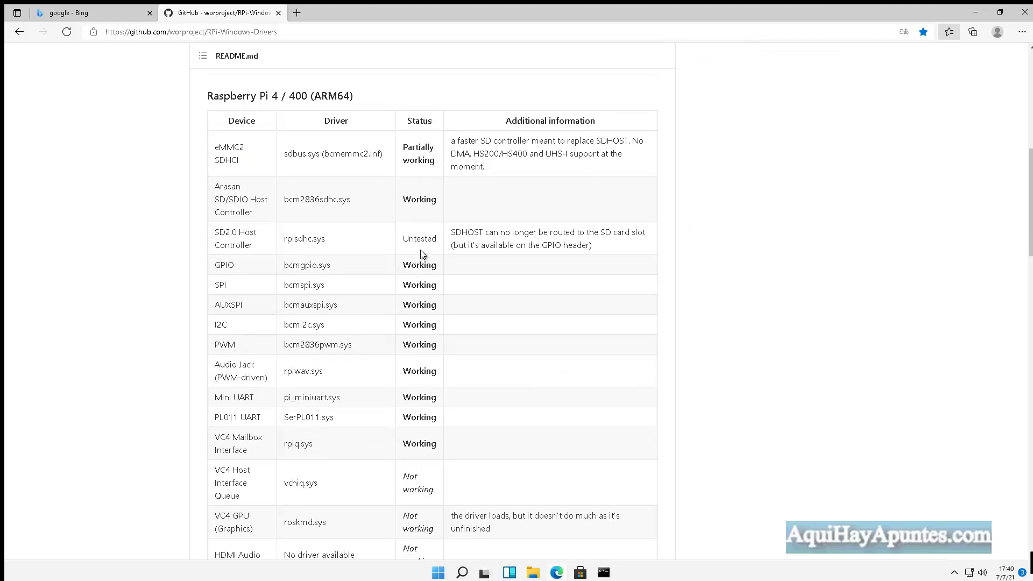
scroll(422, 255, "down", 1)
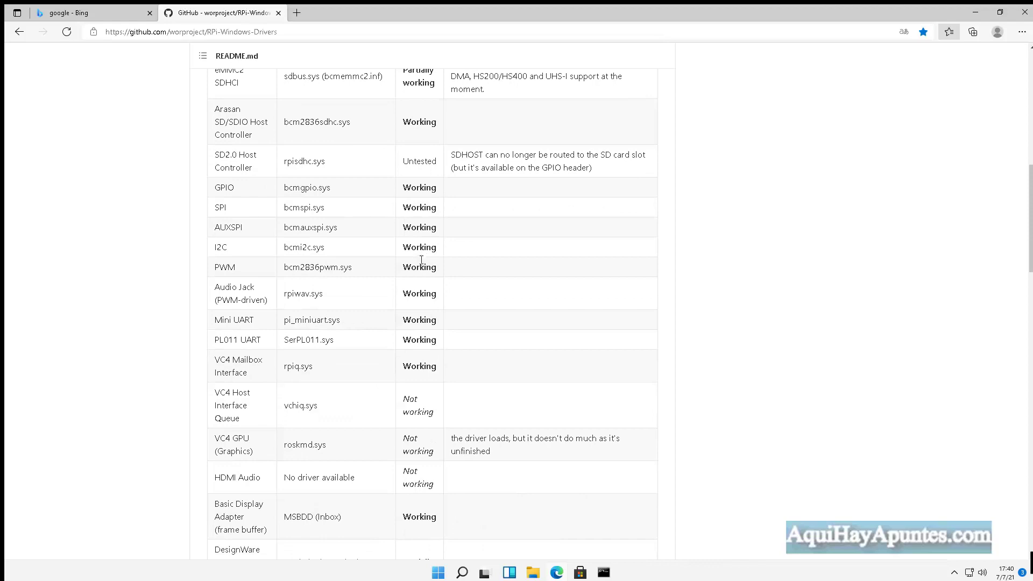
scroll(420, 268, "down", 2)
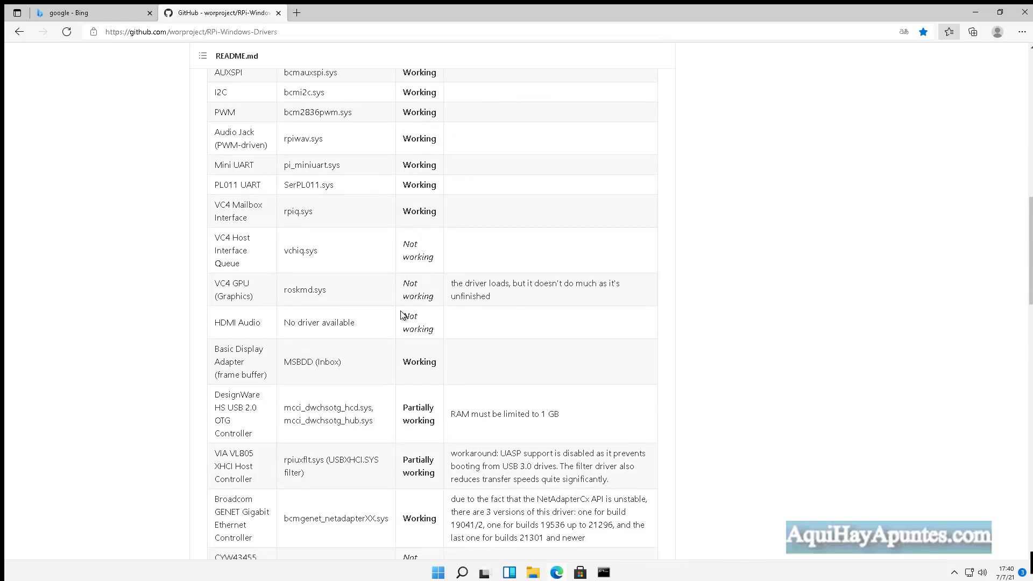
Step: Check the driver status of HDMI Audio, Audio Jack and CYW43455 Wireless LAN, and close the RPi-Windows-Drivers page
left_click_drag(248, 323, 215, 323)
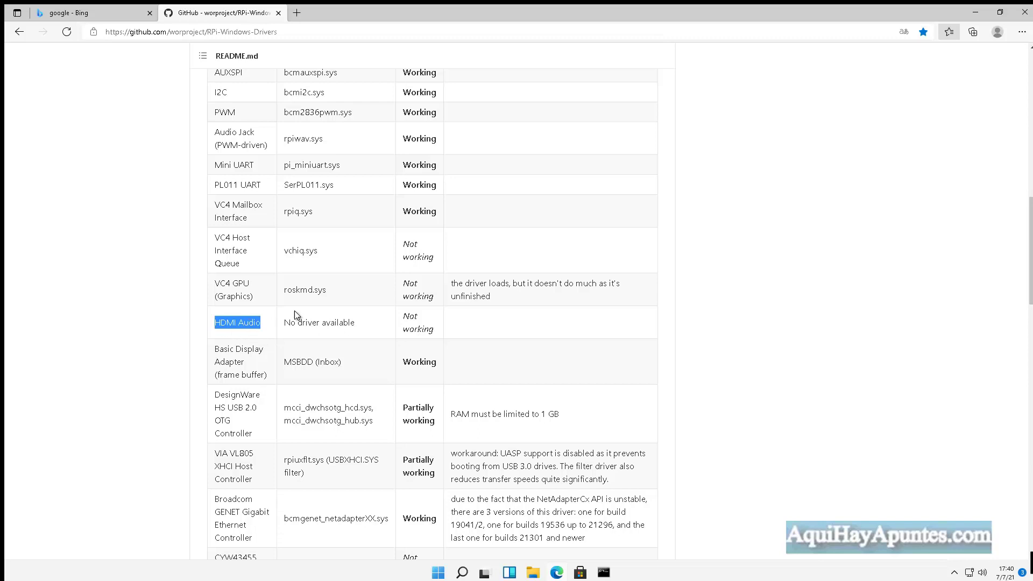
left_click(355, 137)
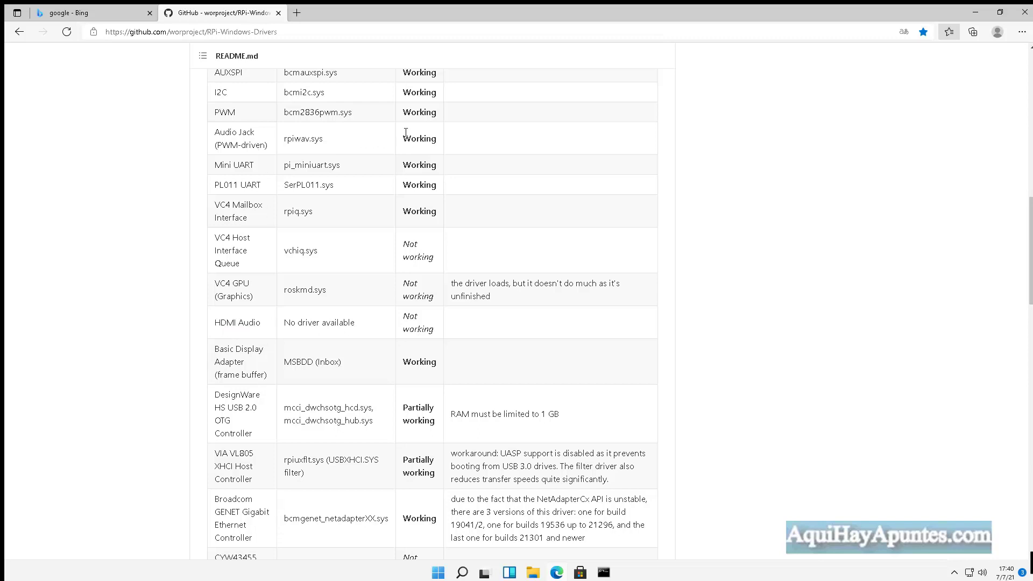
left_click_drag(402, 141, 438, 137)
scroll(369, 215, "down", 3)
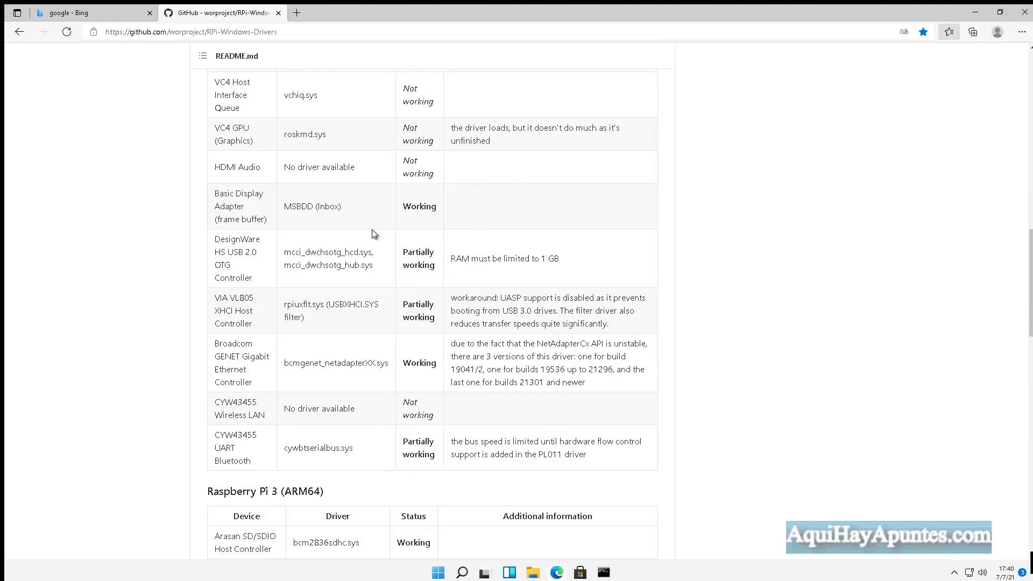
scroll(374, 232, "down", 2)
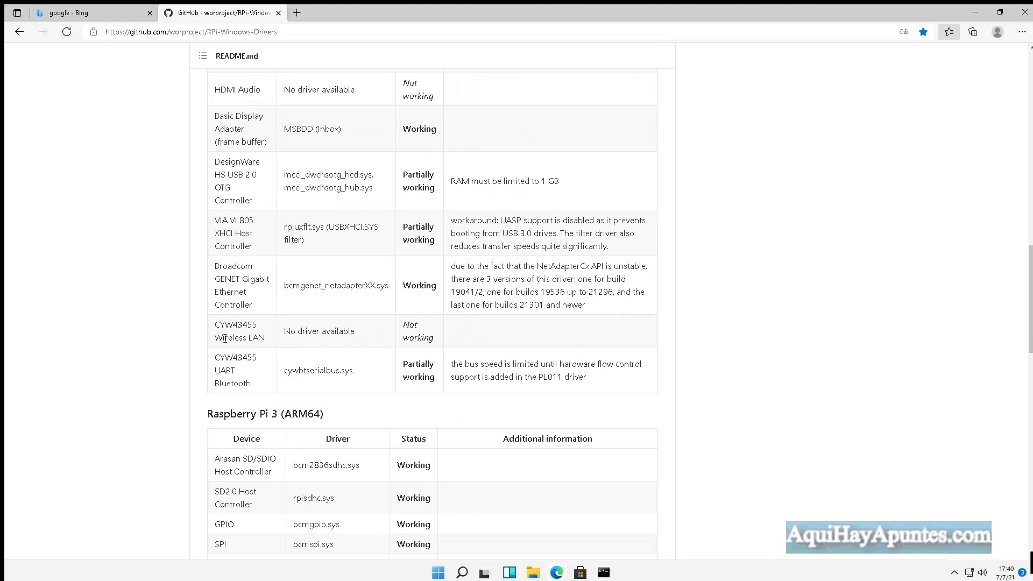
triple_click(244, 335)
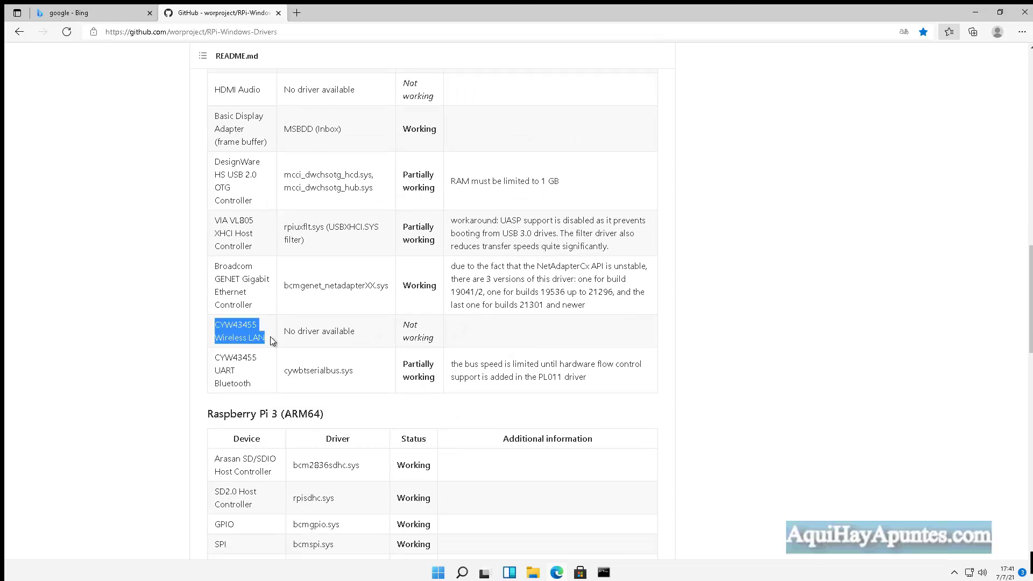
scroll(420, 346, "up", 5)
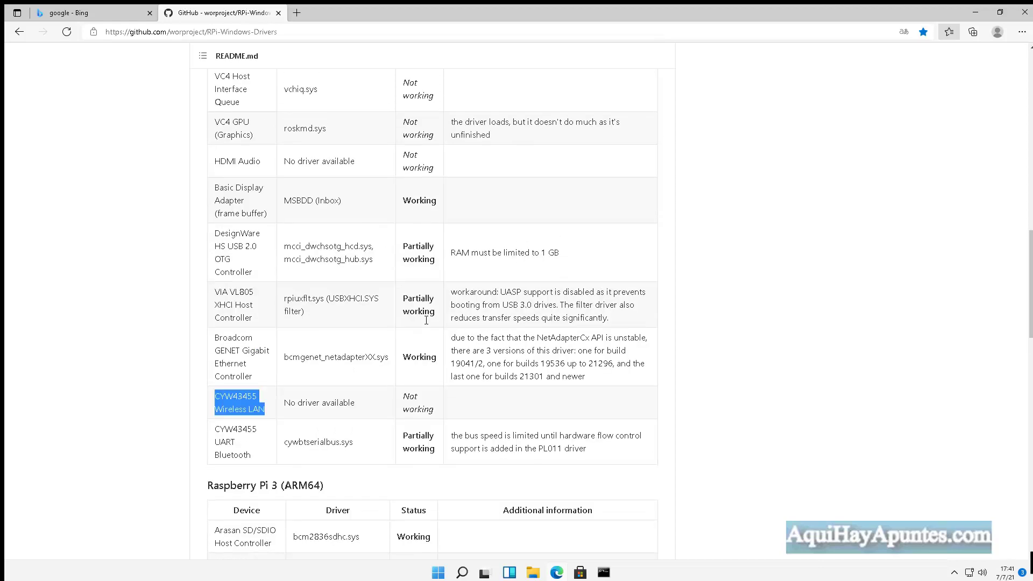
scroll(434, 318, "up", 3)
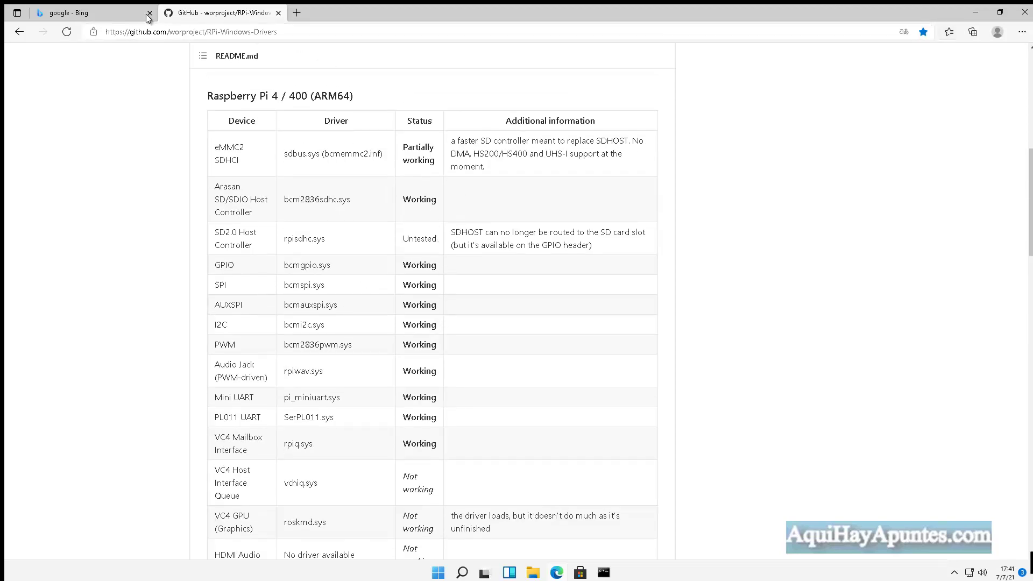
left_click(278, 13)
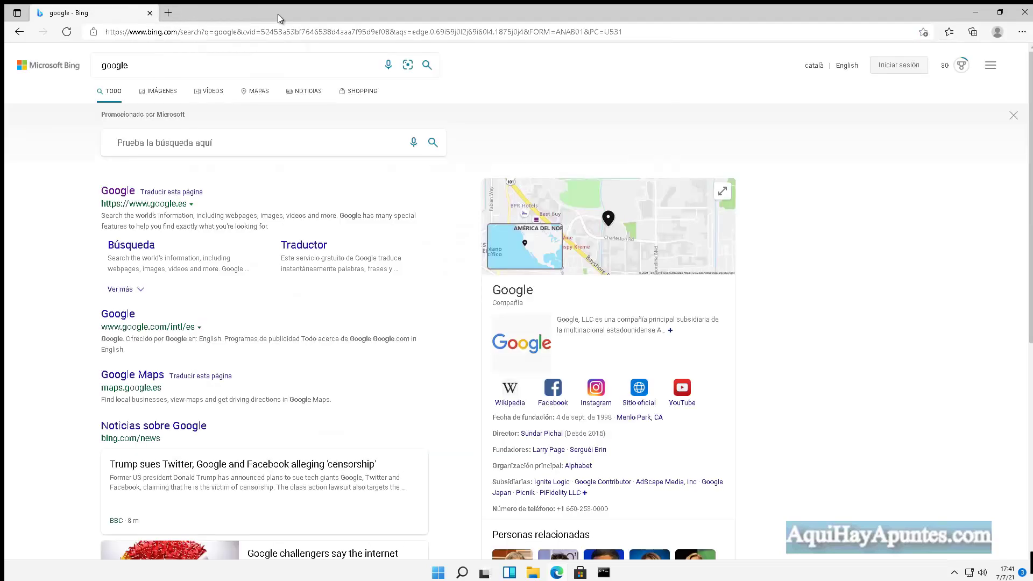
Step: Minimize and restore Edge, and open the Big Buck Bunny 60fps 4K video from the favorites
left_click(975, 12)
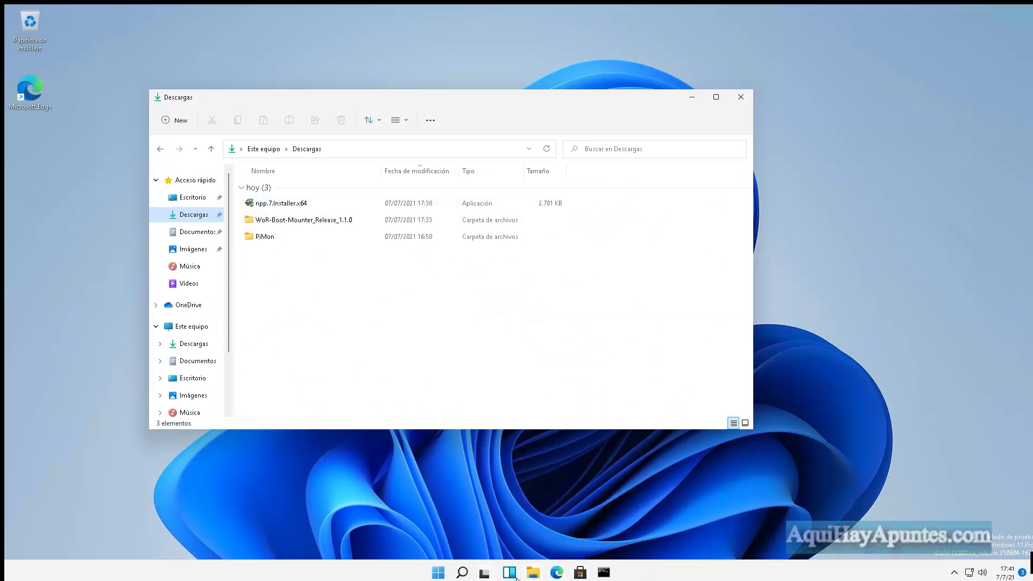
left_click(559, 576)
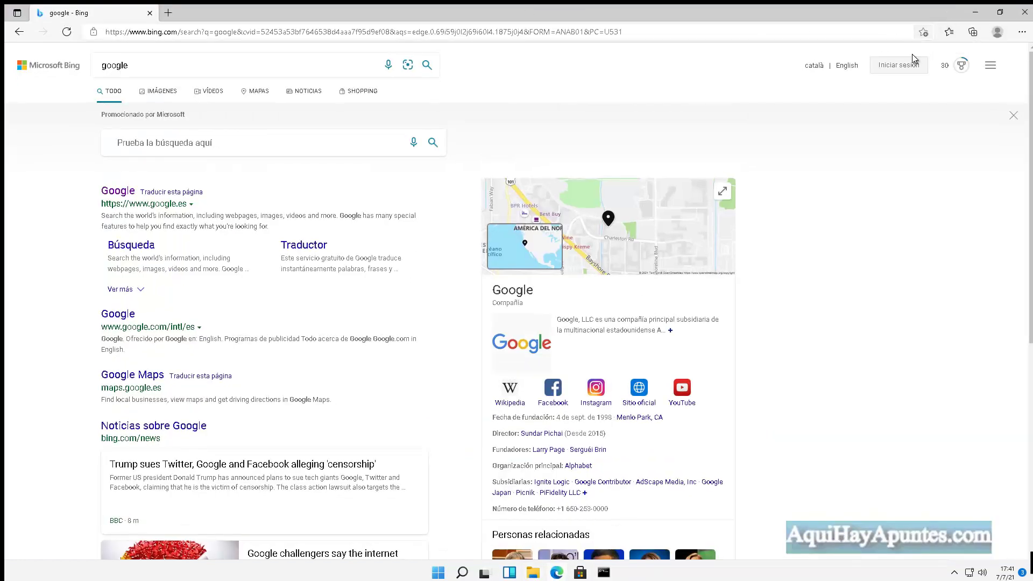
left_click(949, 33)
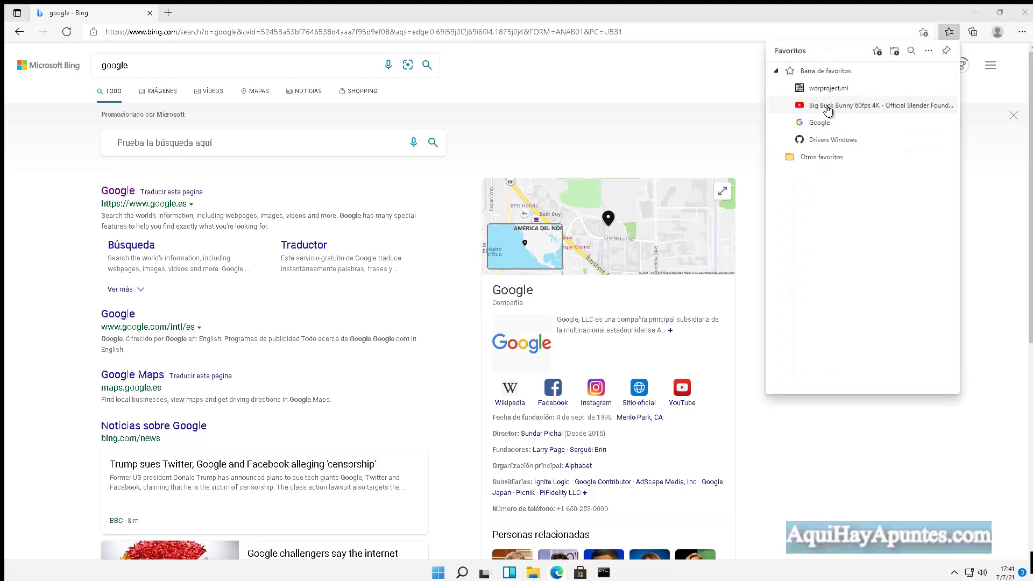
left_click(826, 107)
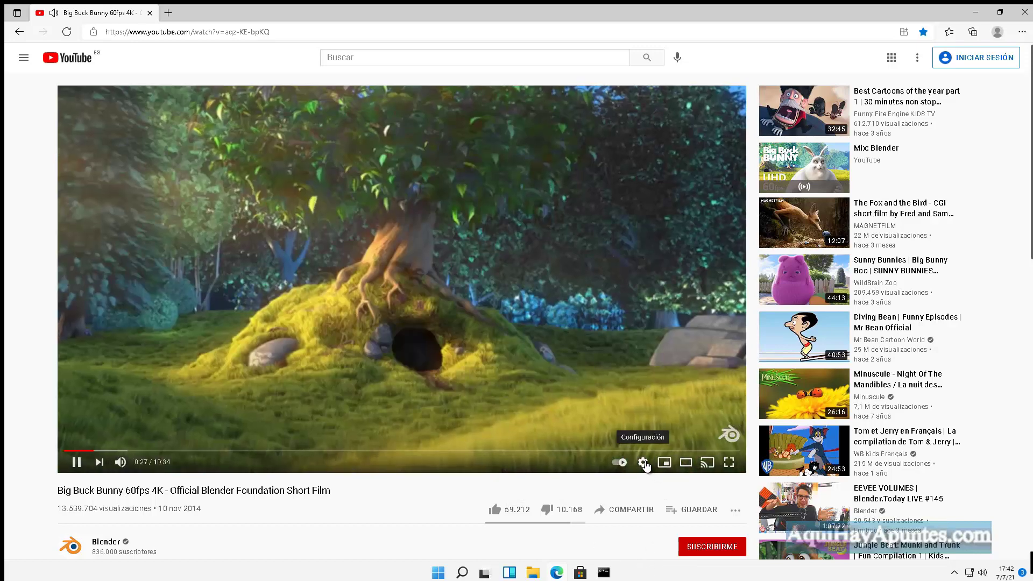
Step: Set the YouTube video's playback quality to 720p60, watch a short part of it, and pause it
left_click(643, 464)
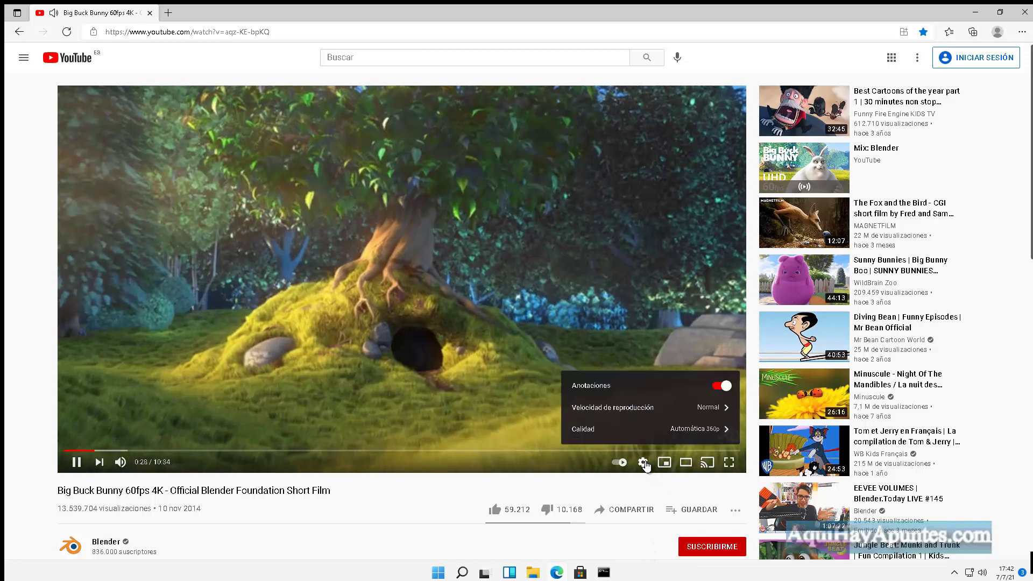
left_click(651, 429)
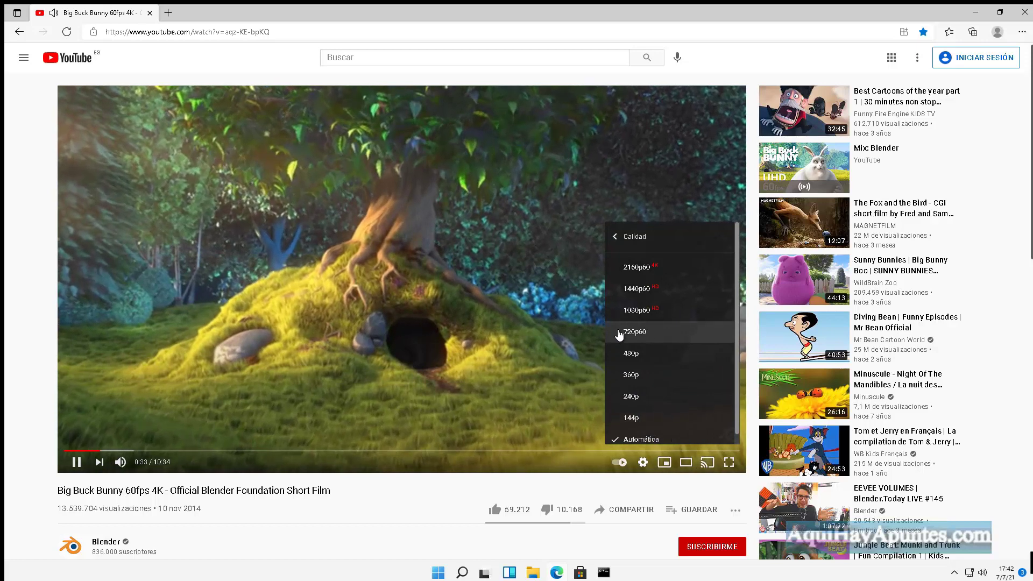
left_click(640, 332)
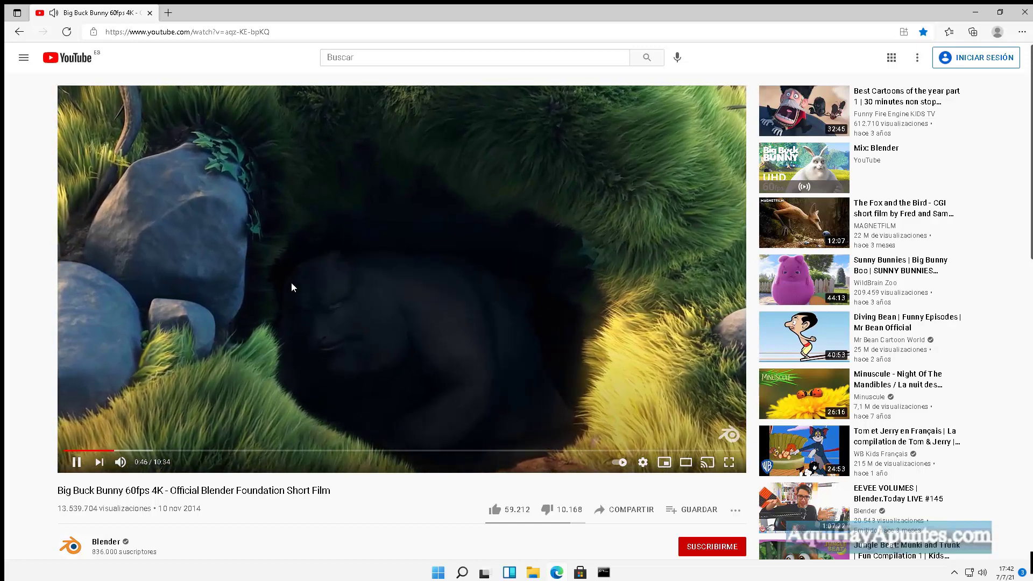
left_click(77, 462)
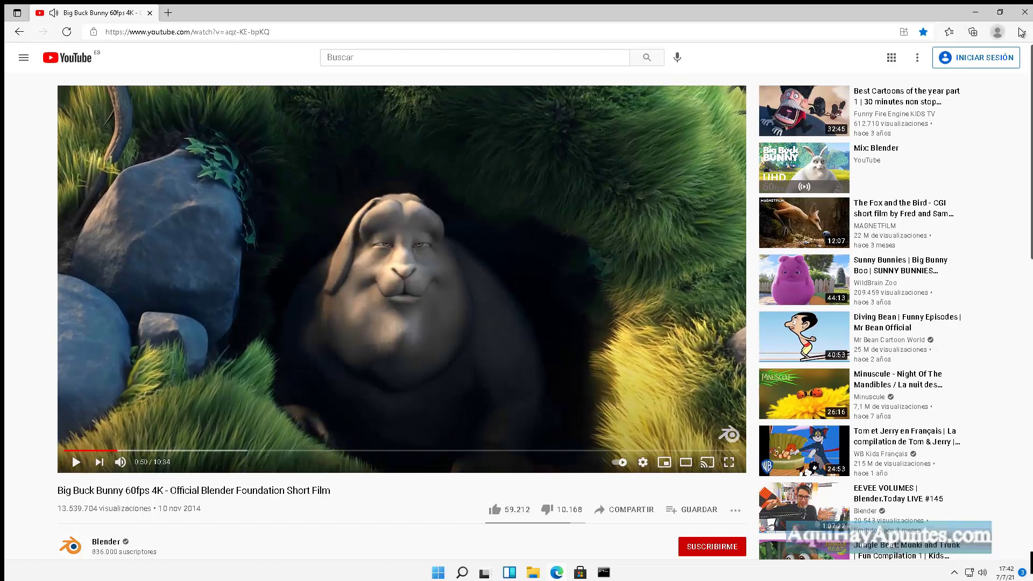
Step: Minimize Edge and close the Descargas window in File Explorer to return to the desktop
left_click(976, 16)
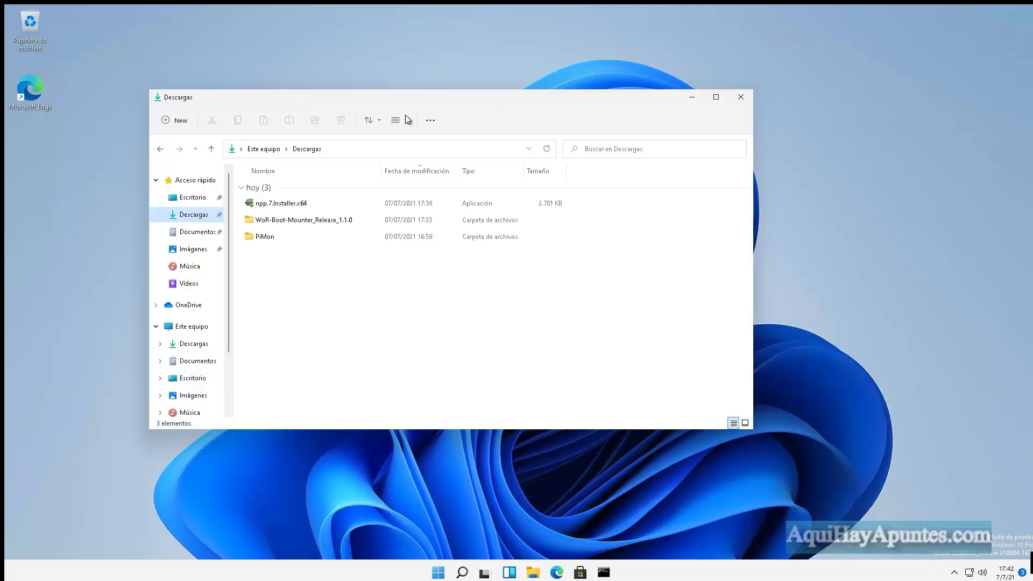
left_click(741, 99)
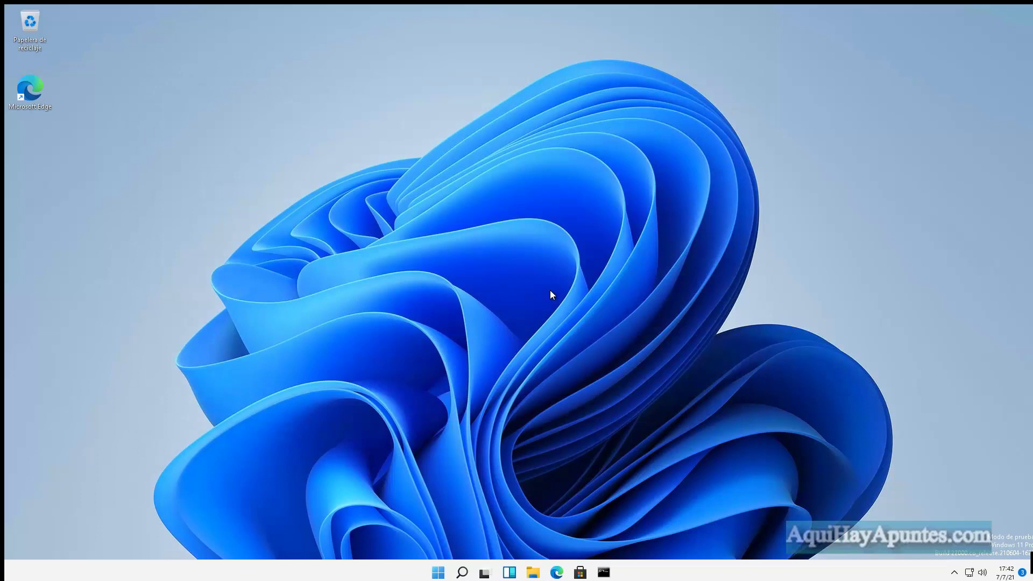